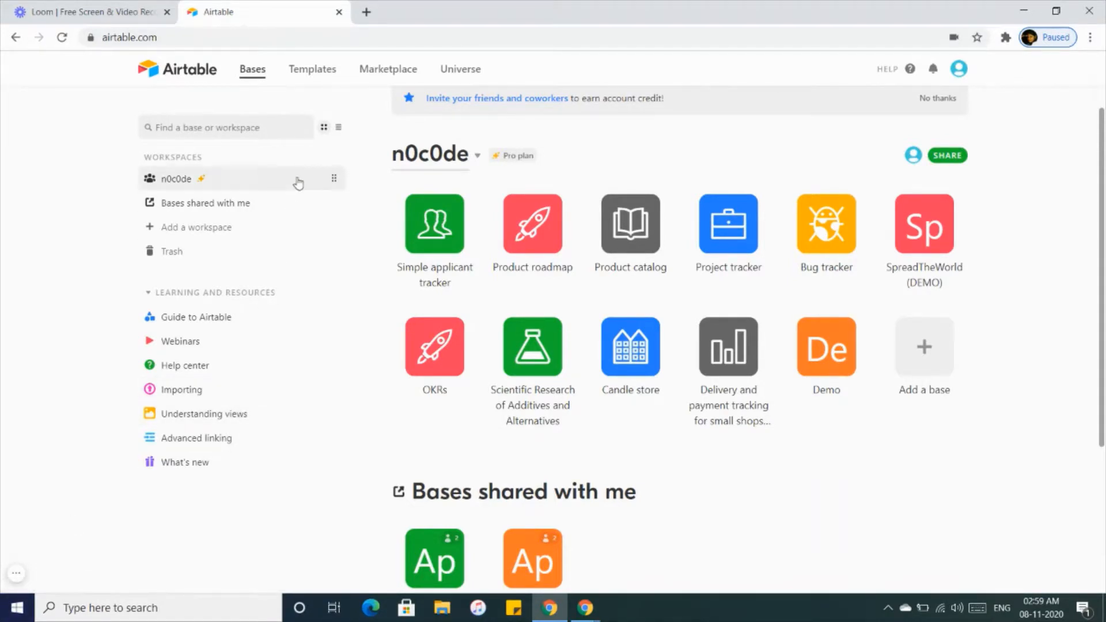
Look through the template gallery and its Local Business category, and return to the bases overview
click(311, 70)
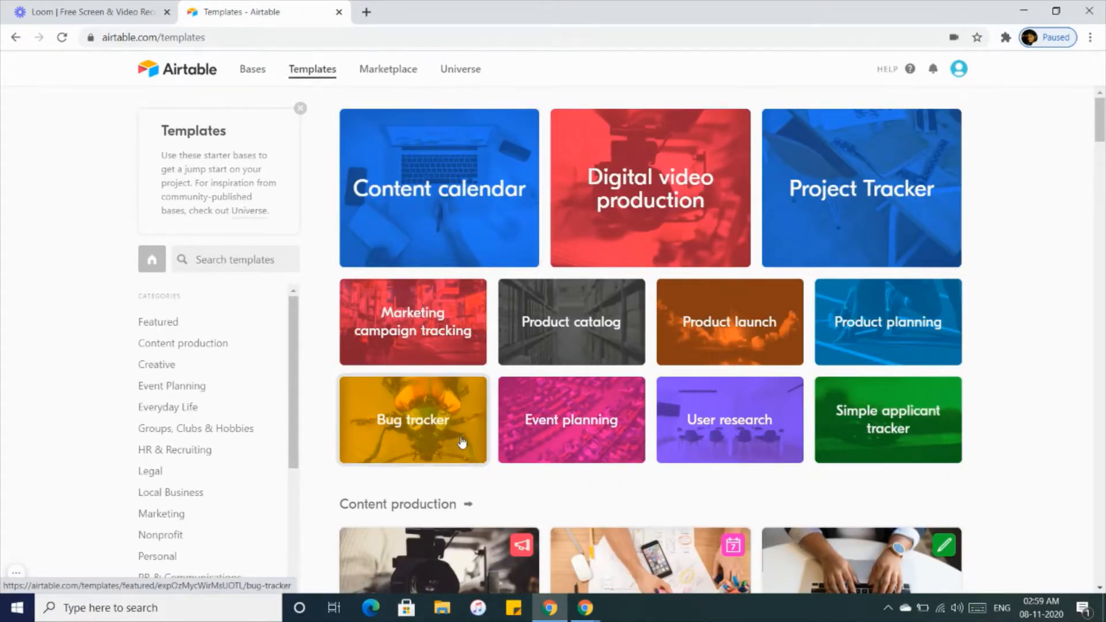
scroll(461, 441, down, 3)
scroll(460, 441, down, 7)
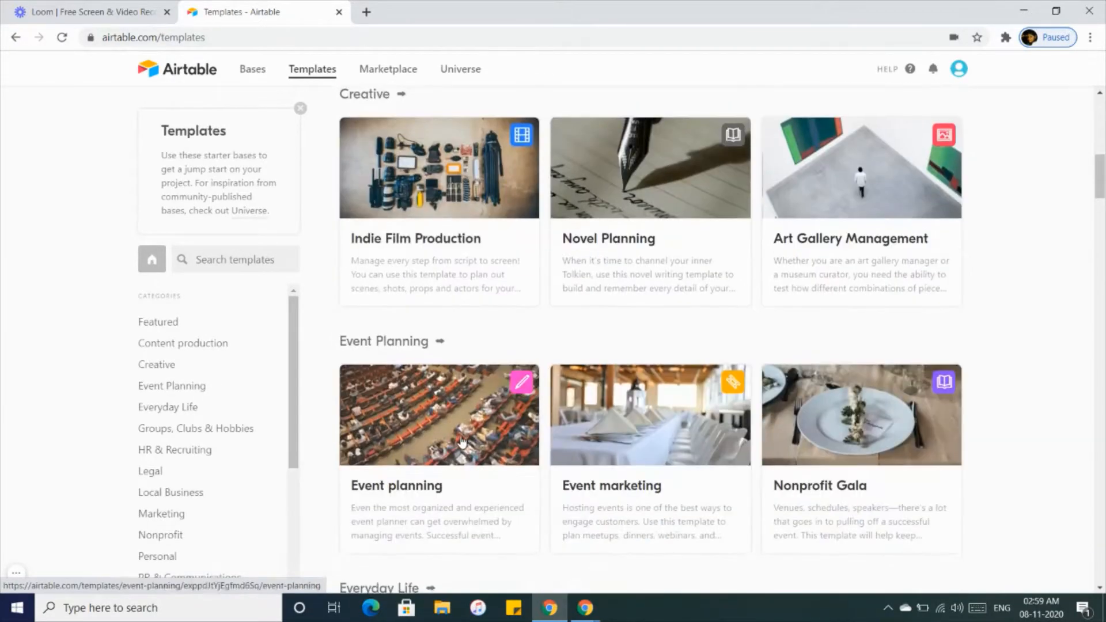
click(174, 493)
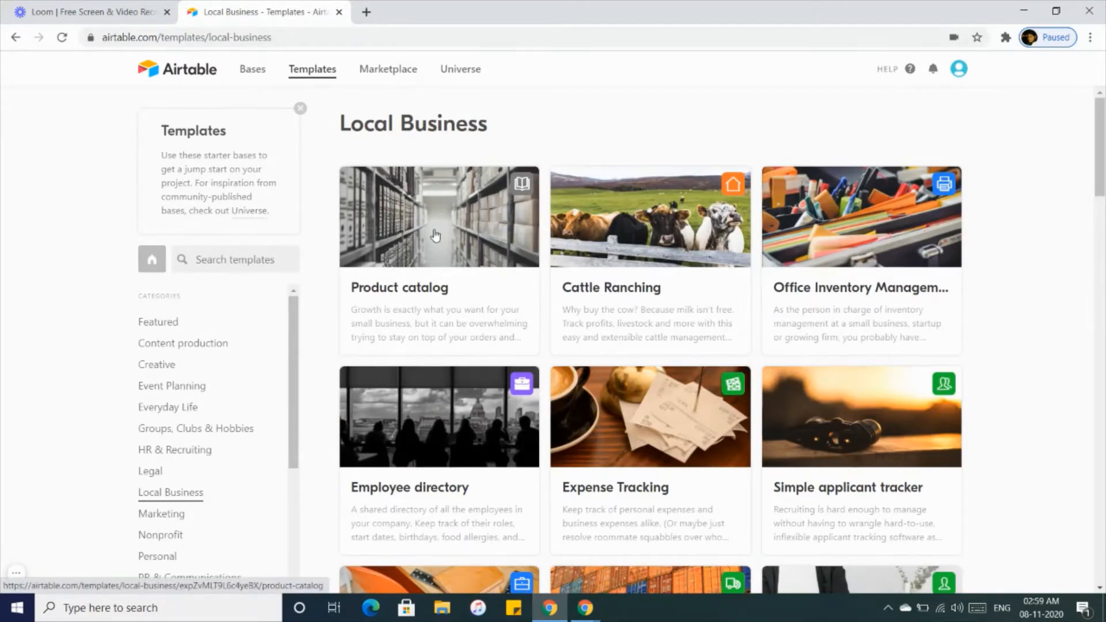
scroll(599, 424, down, 8)
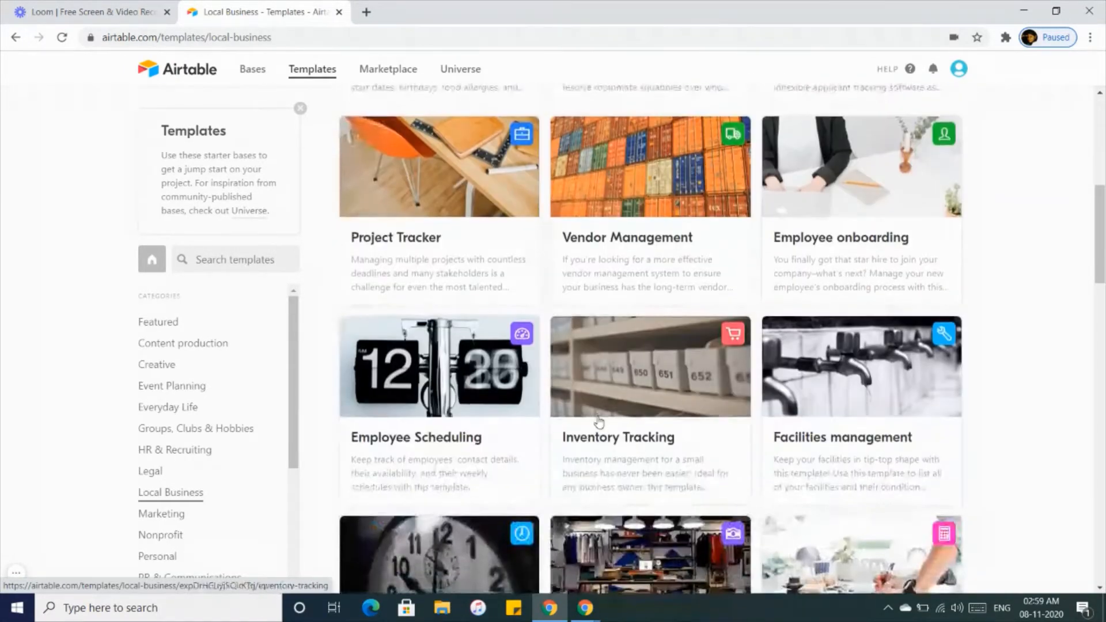
scroll(599, 422, down, 2)
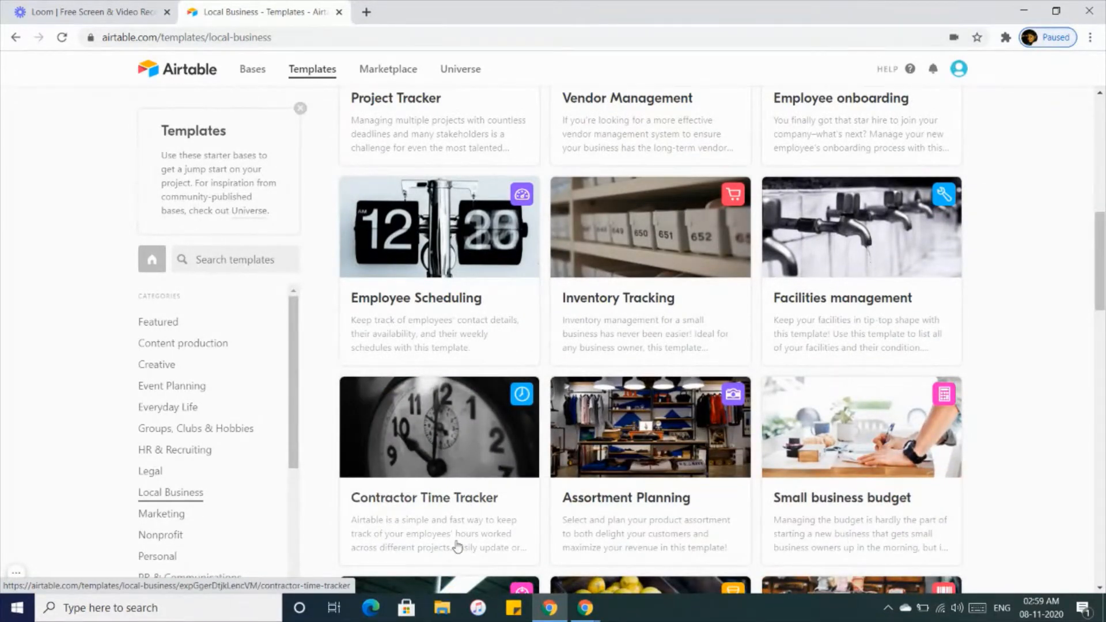
scroll(407, 167, up, 10)
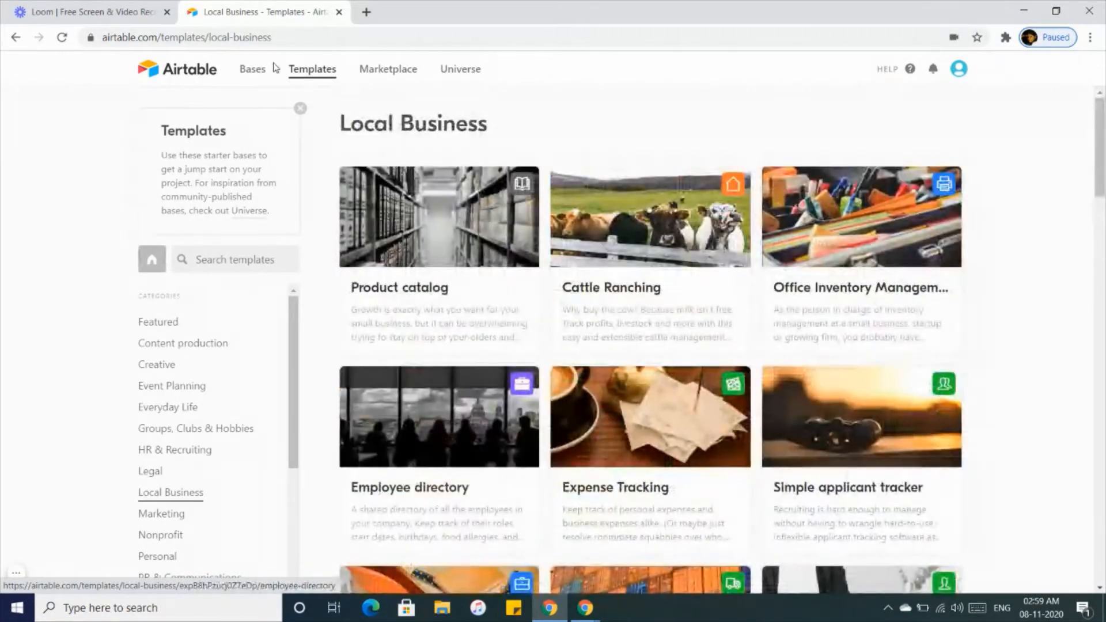
click(251, 69)
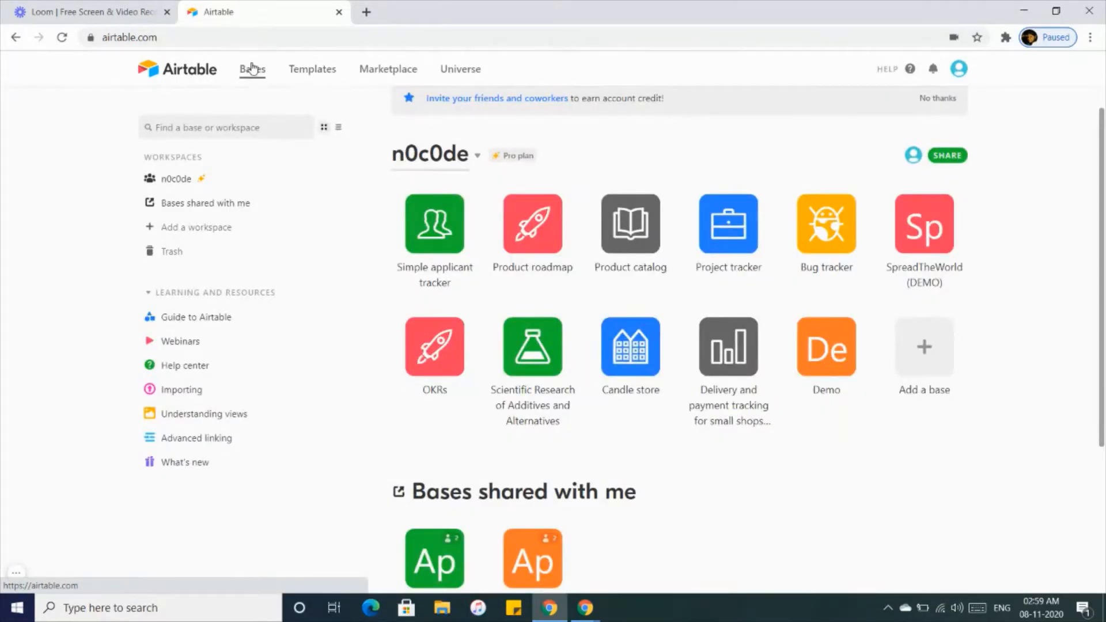
scroll(545, 239, up, 1)
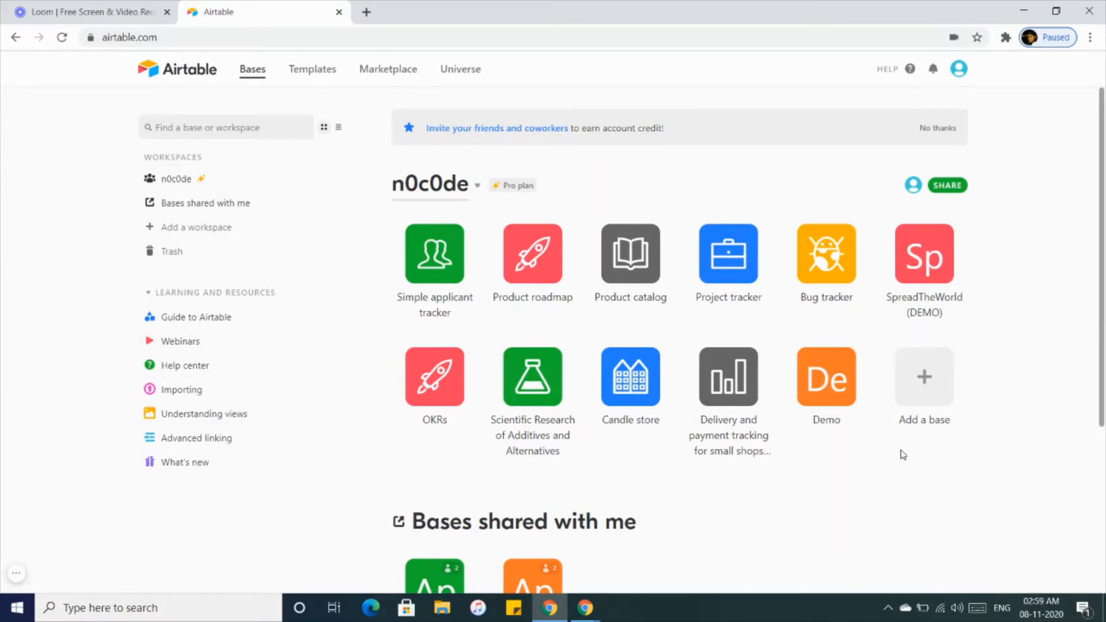
Create a new workspace and name it "Second workspace"
click(228, 234)
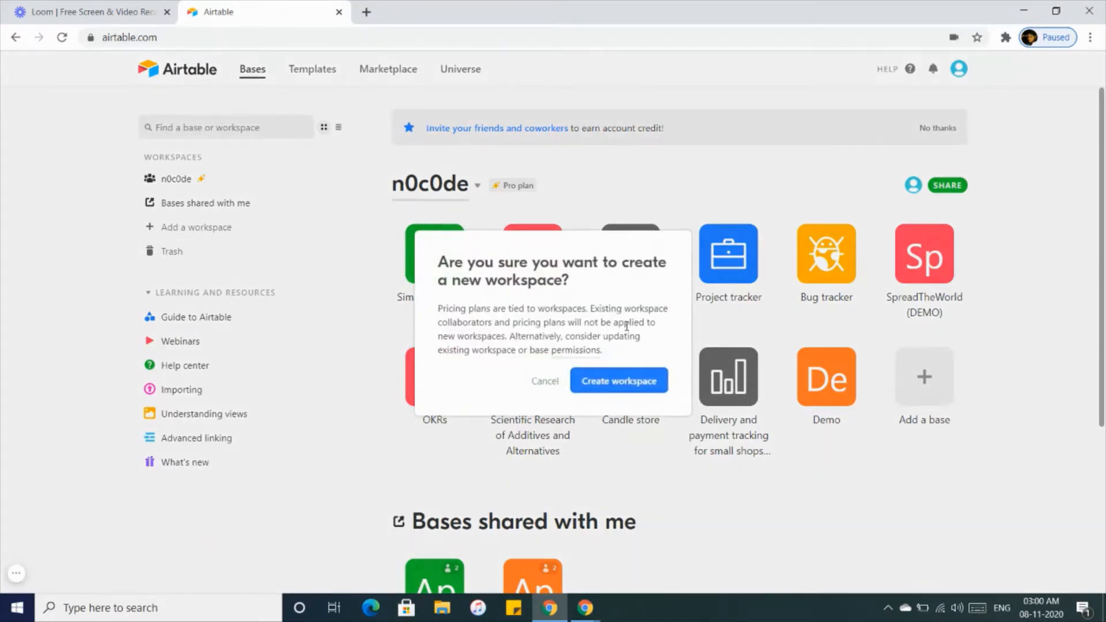
click(615, 382)
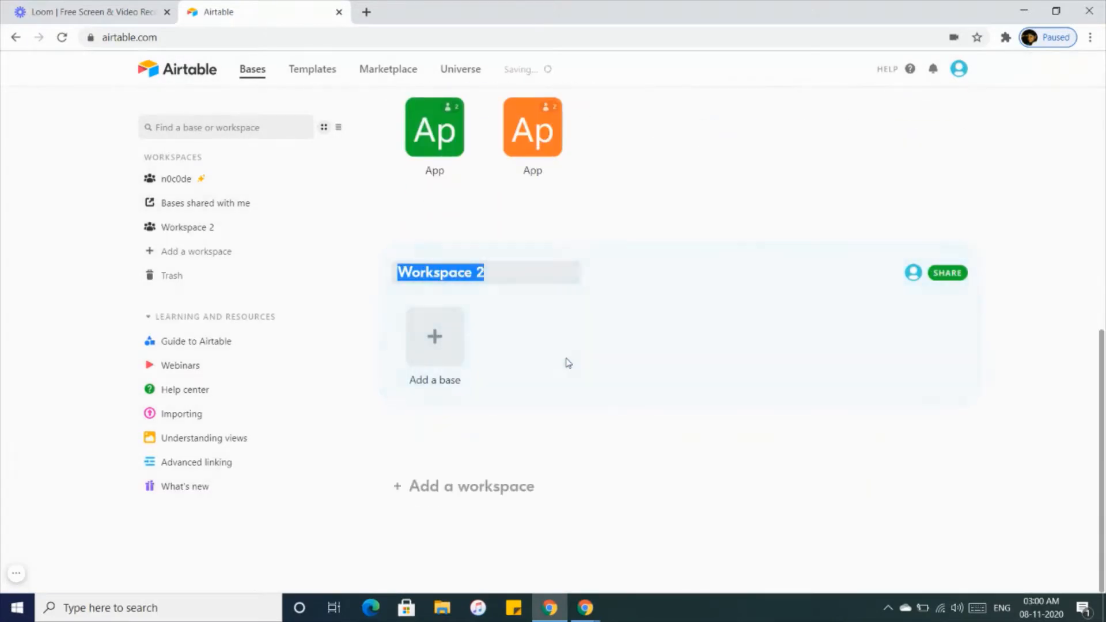
text(Second )
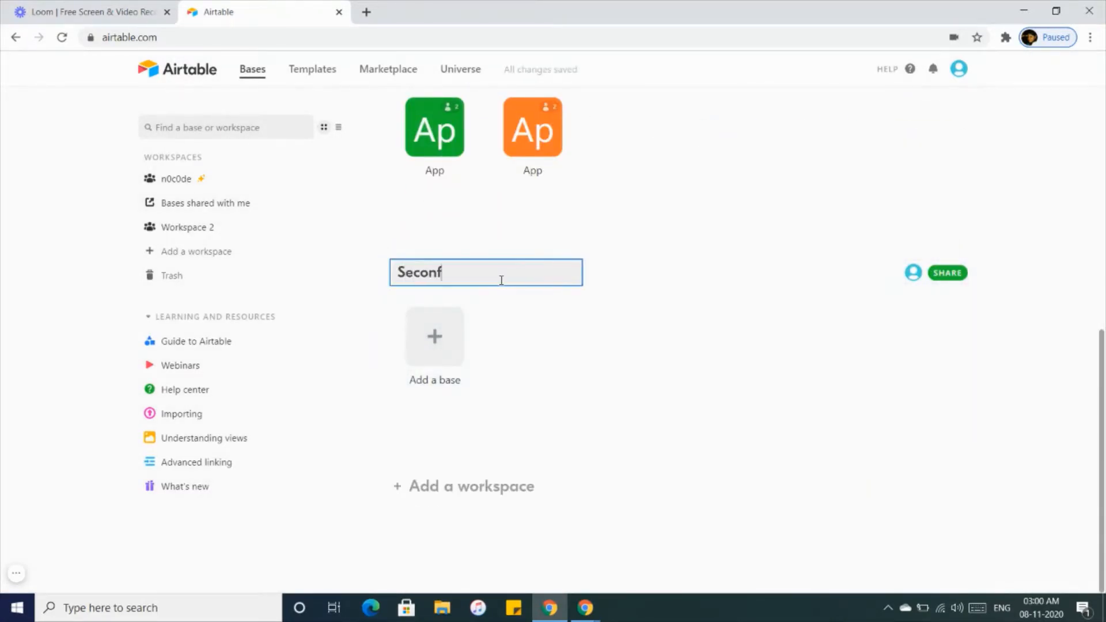
text(workspae)
key(BackSpace)
text(ce)
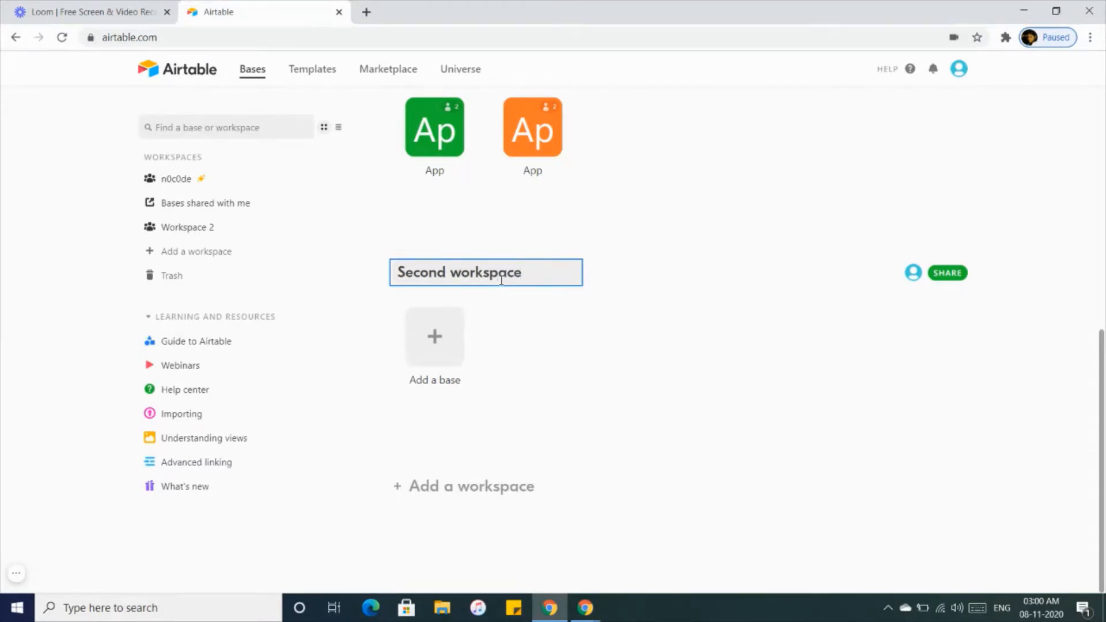
key(Return)
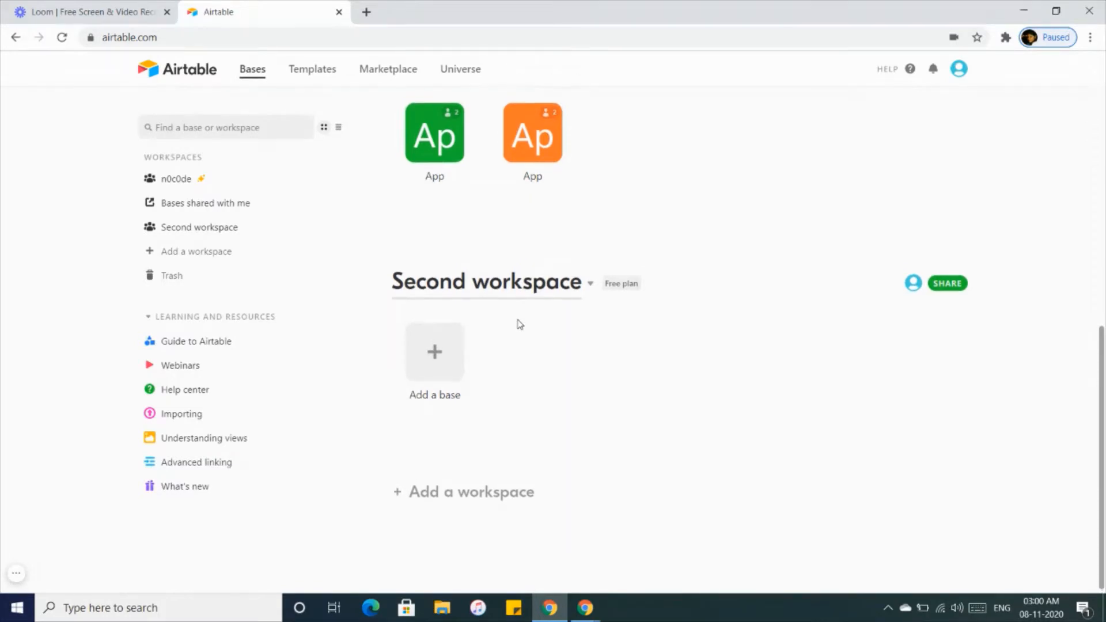
Add a base from scratch to Second workspace and name it "Demo"
scroll(520, 324, up, 8)
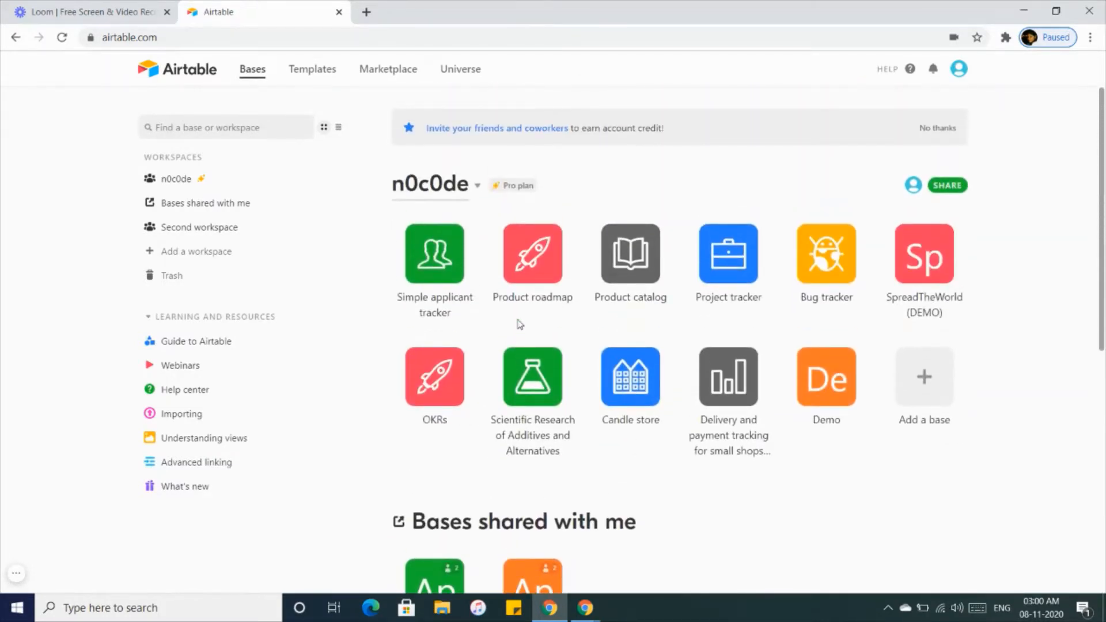
scroll(520, 324, down, 8)
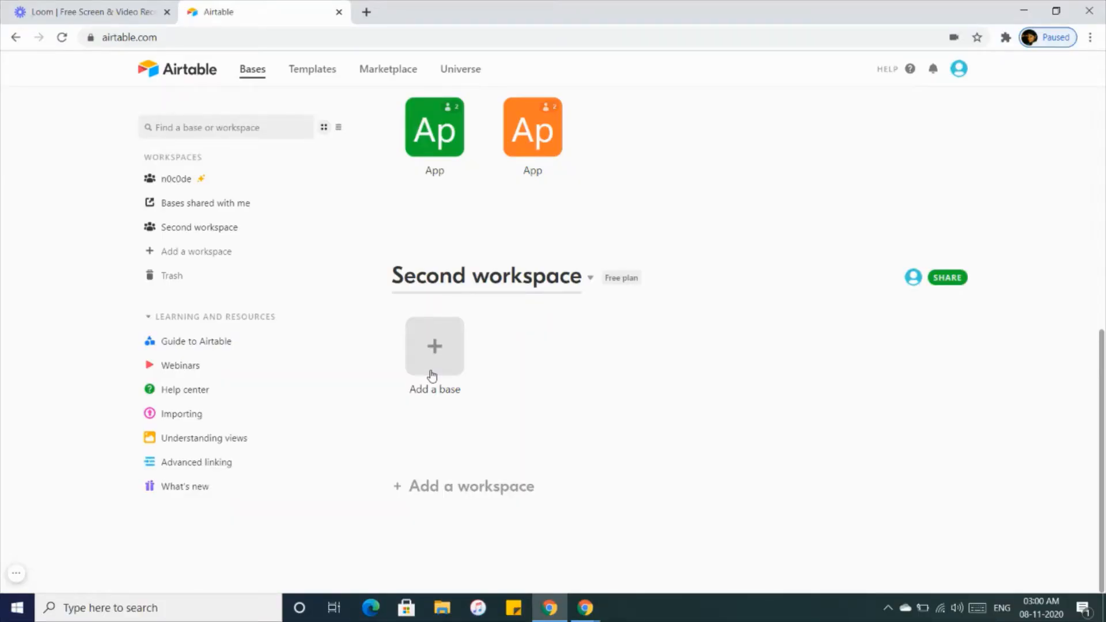
click(432, 376)
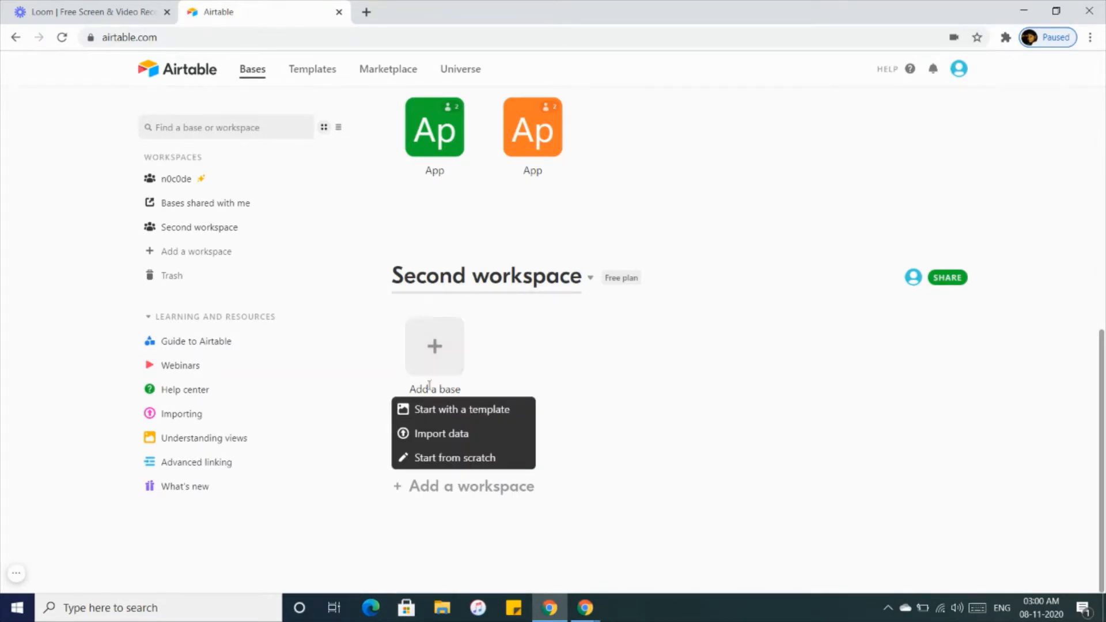
click(454, 458)
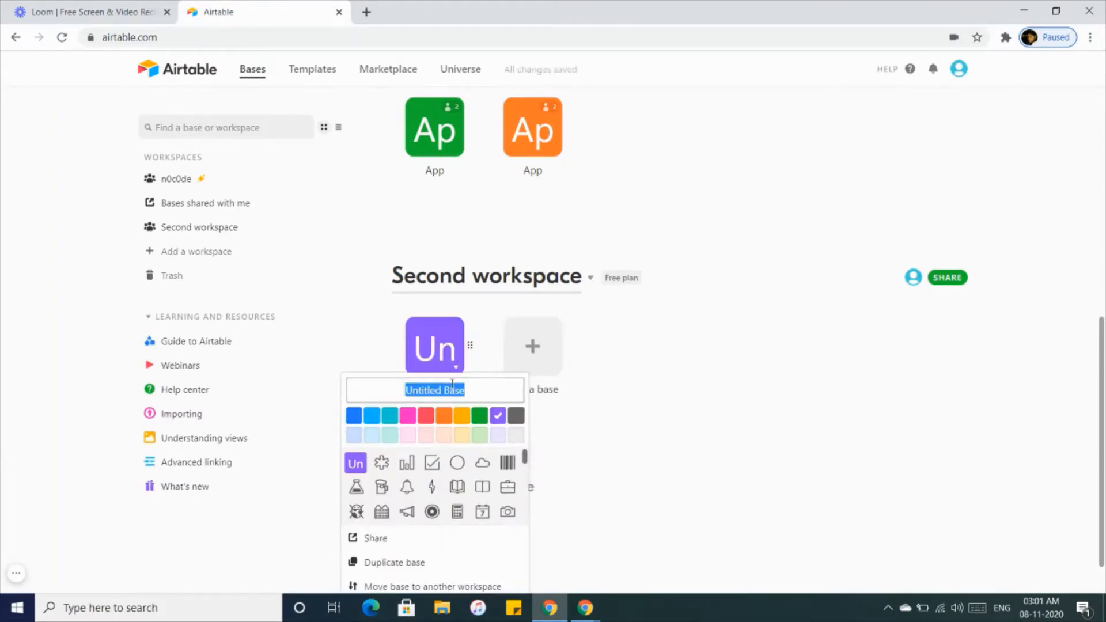
text(Demo)
key(Return)
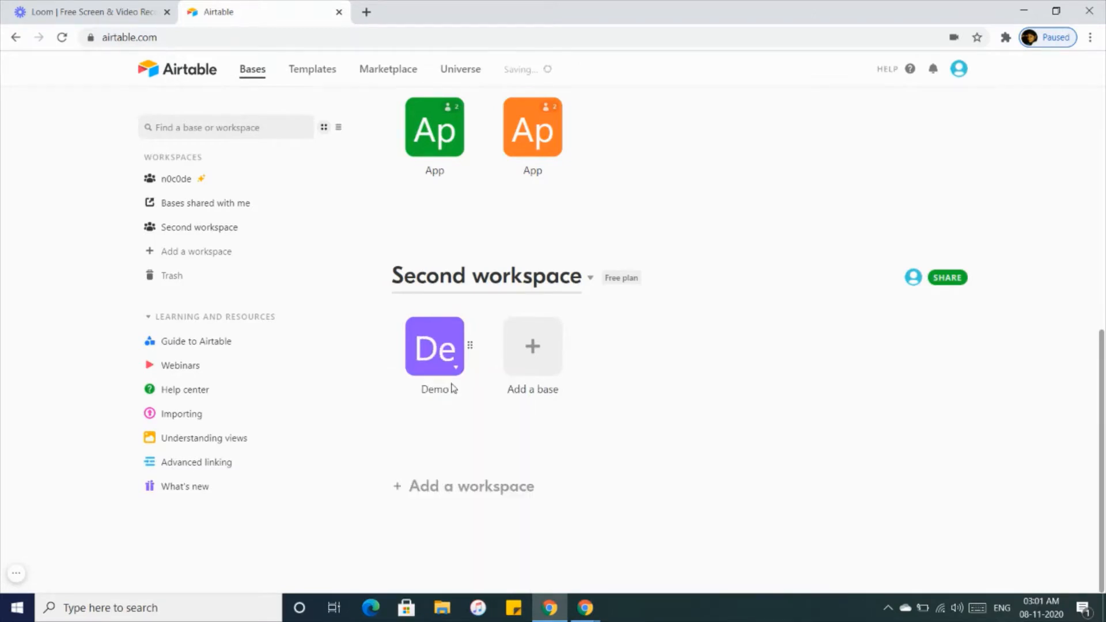
Open the Demo base in Second workspace and rename its Table 1 to "candles"
click(441, 365)
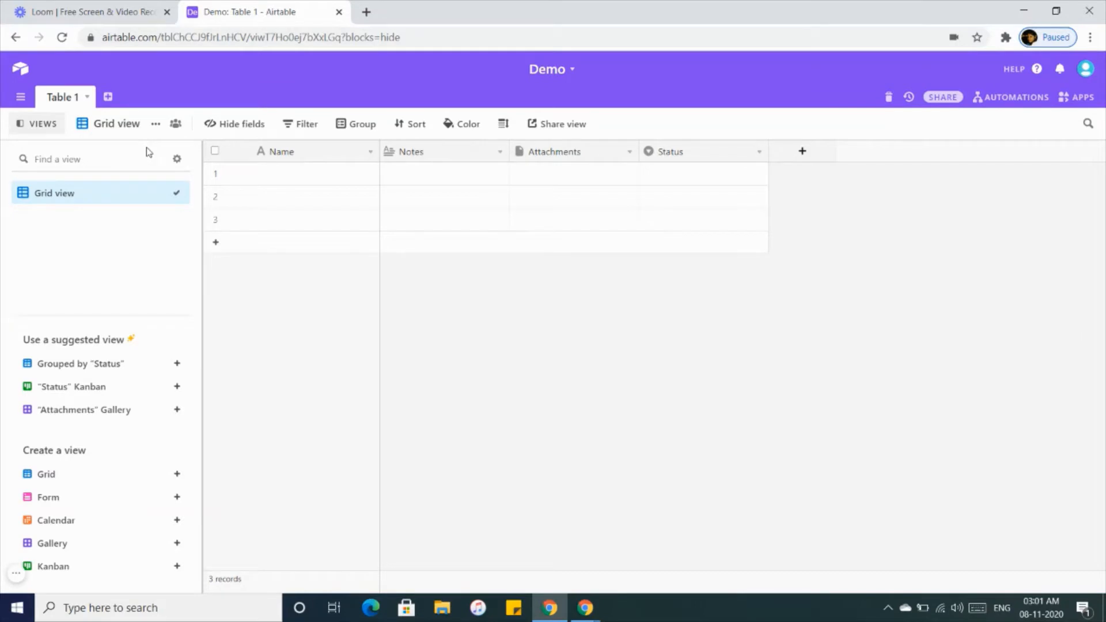
double_click(71, 99)
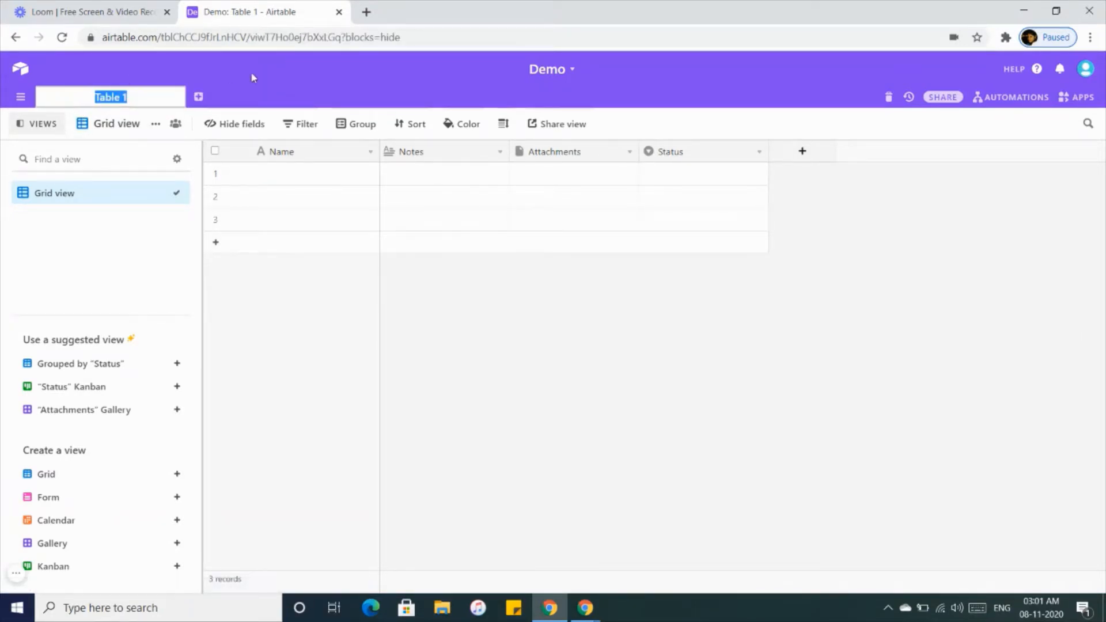
text(candel)
key(BackSpace)
key(BackSpace)
text(les)
key(Return)
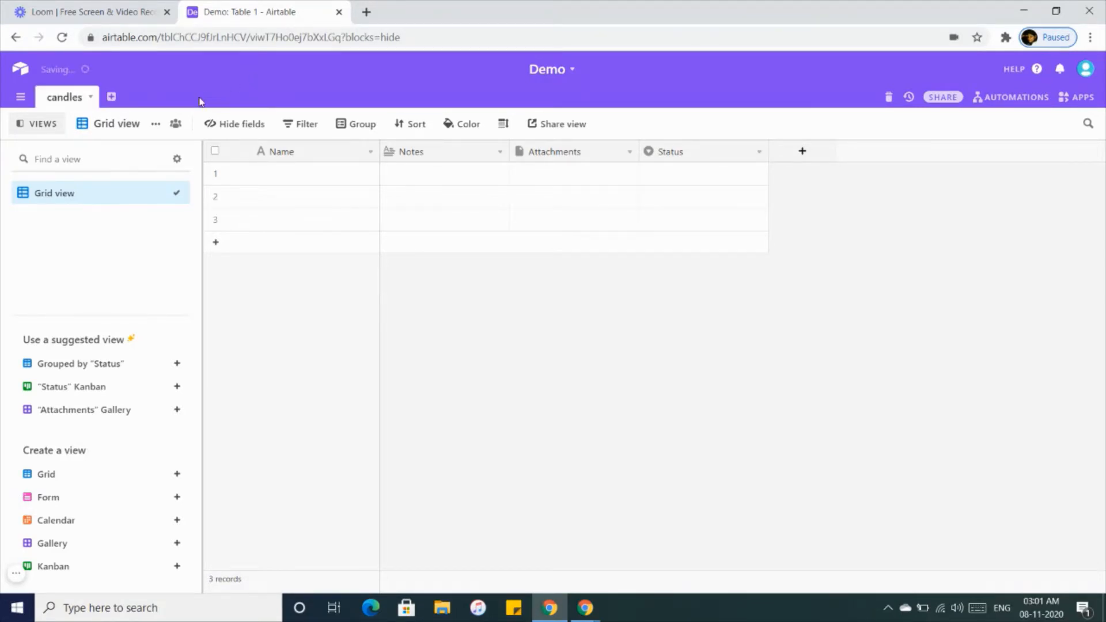
Create an empty second table in the base and name it "vendors"
click(112, 96)
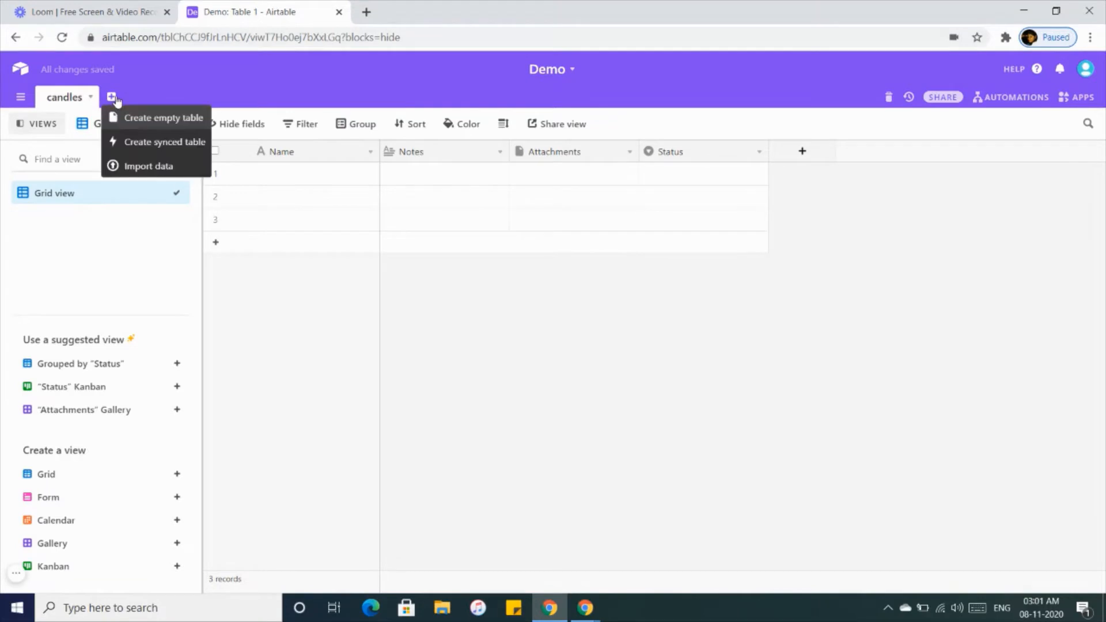
click(152, 118)
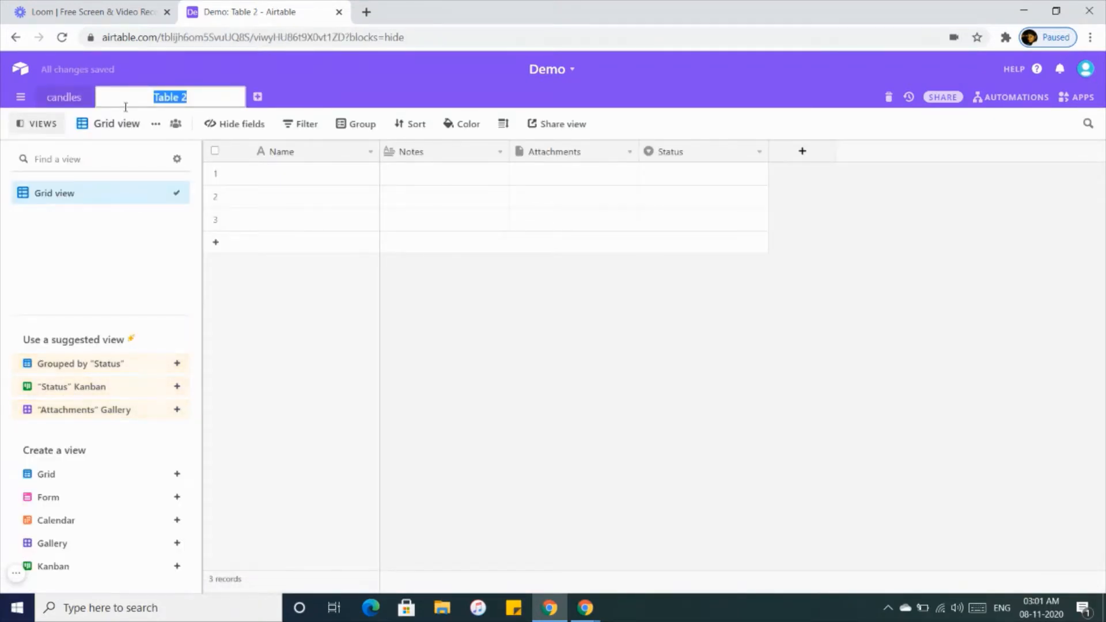
text(vendors)
key(Return)
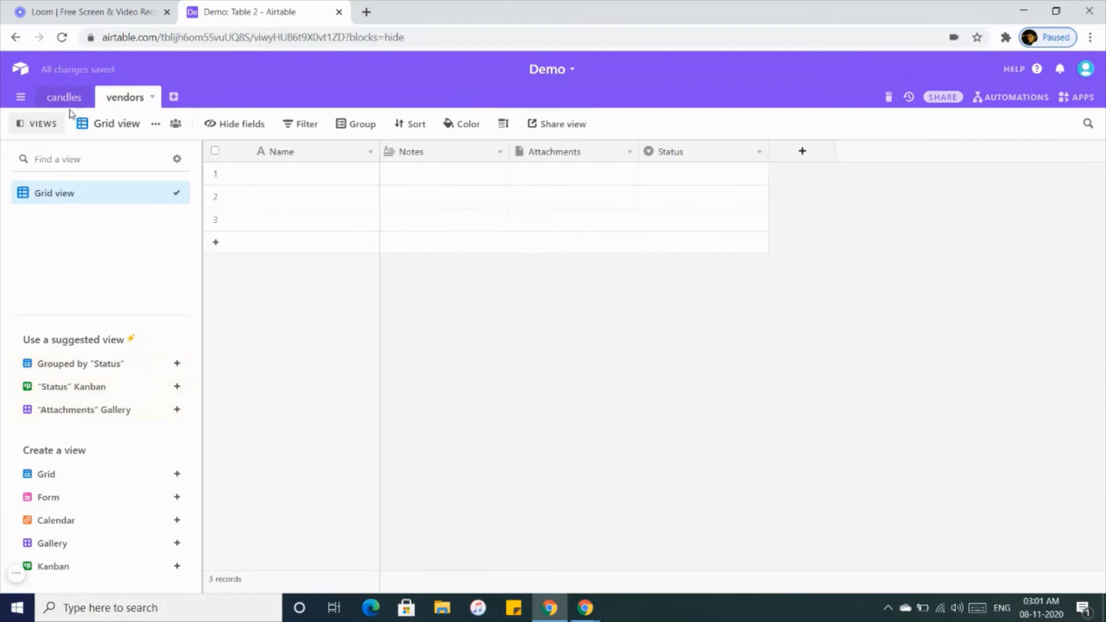
In the candles table, enter "Name" as the primary field's name and save the field
click(67, 99)
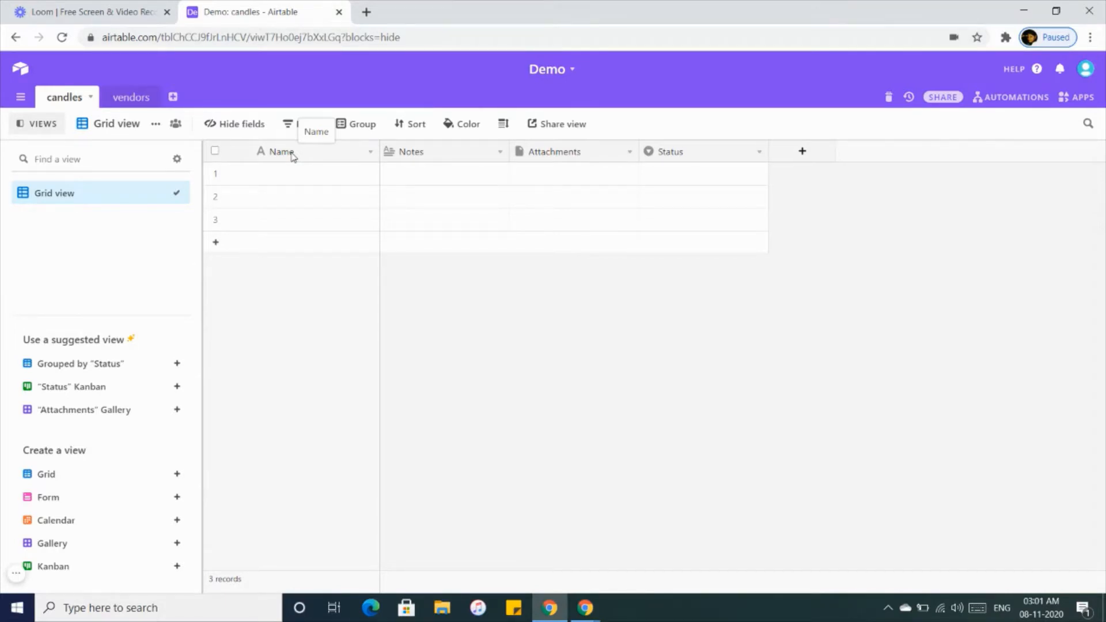
double_click(282, 152)
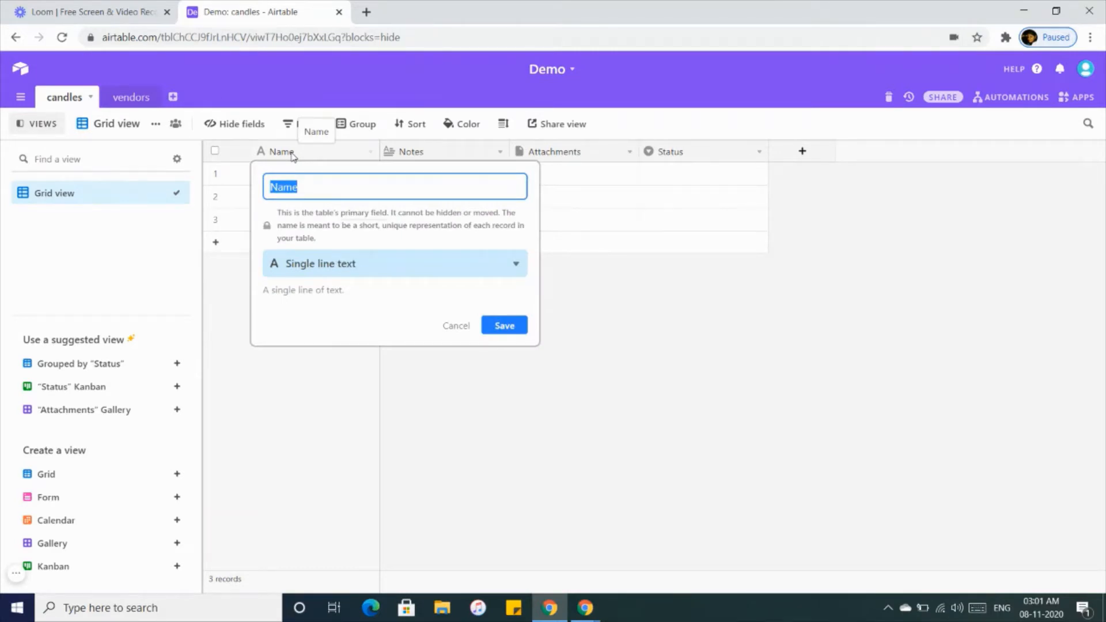
text(Na)
key(BackSpace)
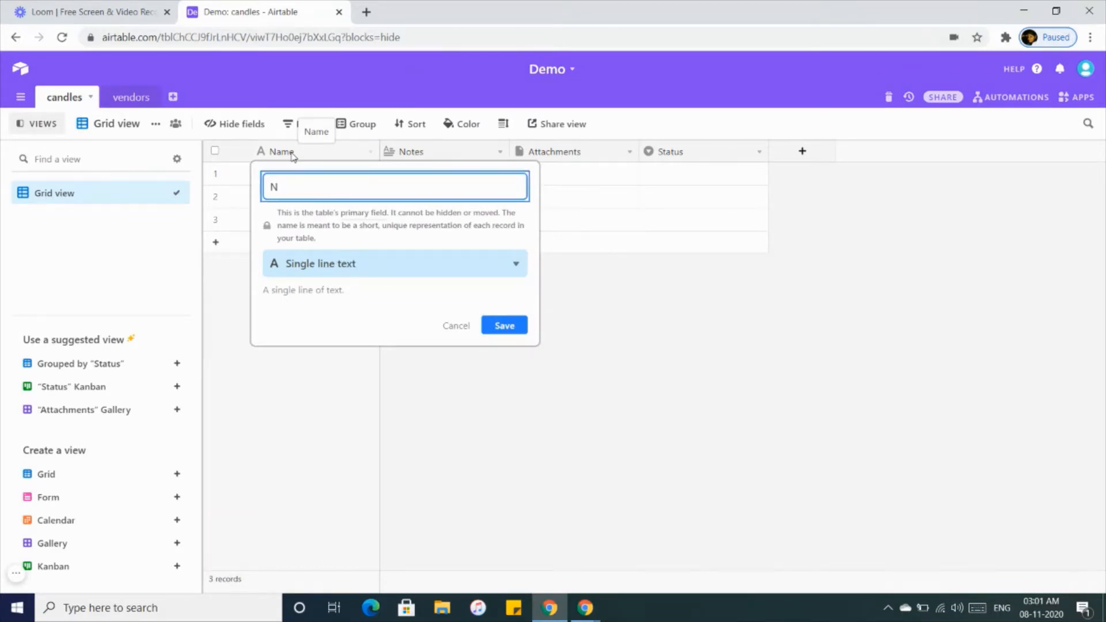
text(ame)
click(522, 324)
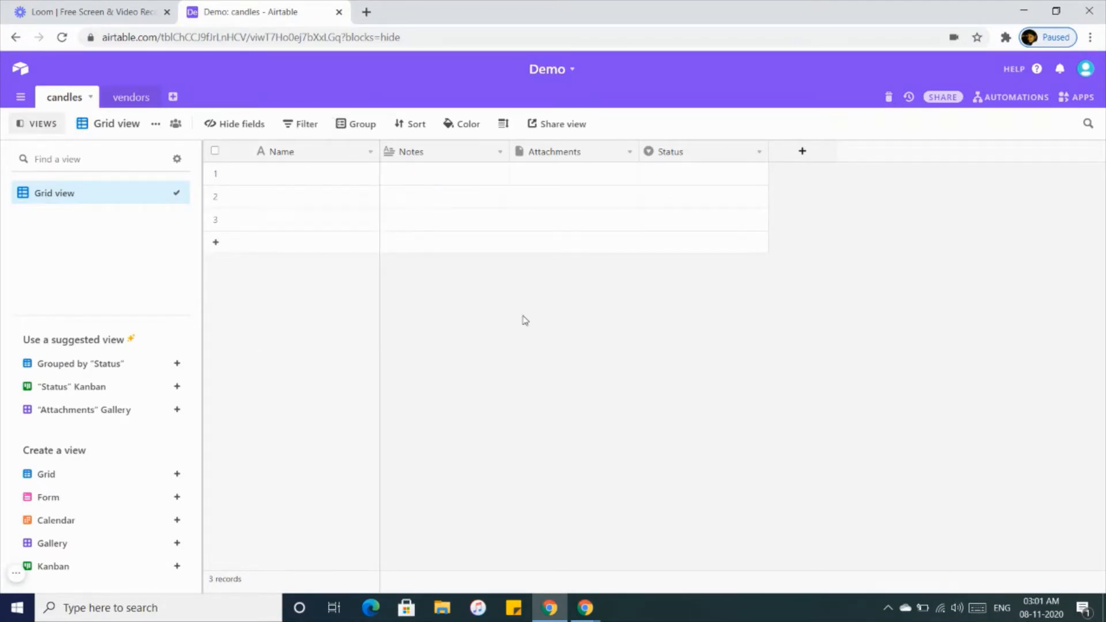
Change the Notes field's name to "Type" and choose Single line text as its field type
double_click(418, 156)
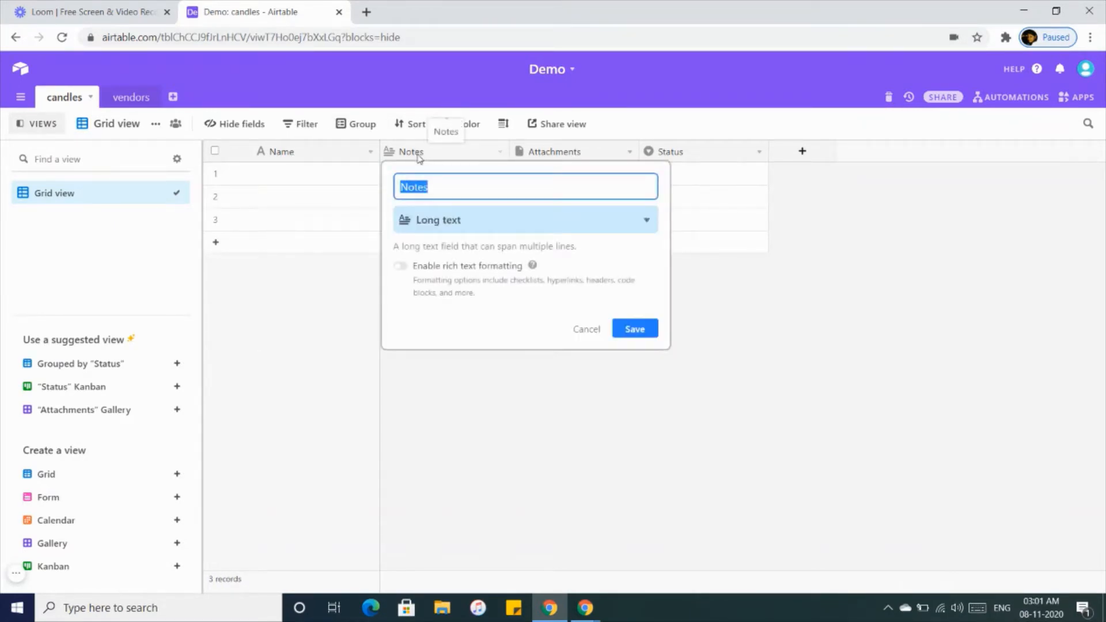
text(Type)
key(Tab)
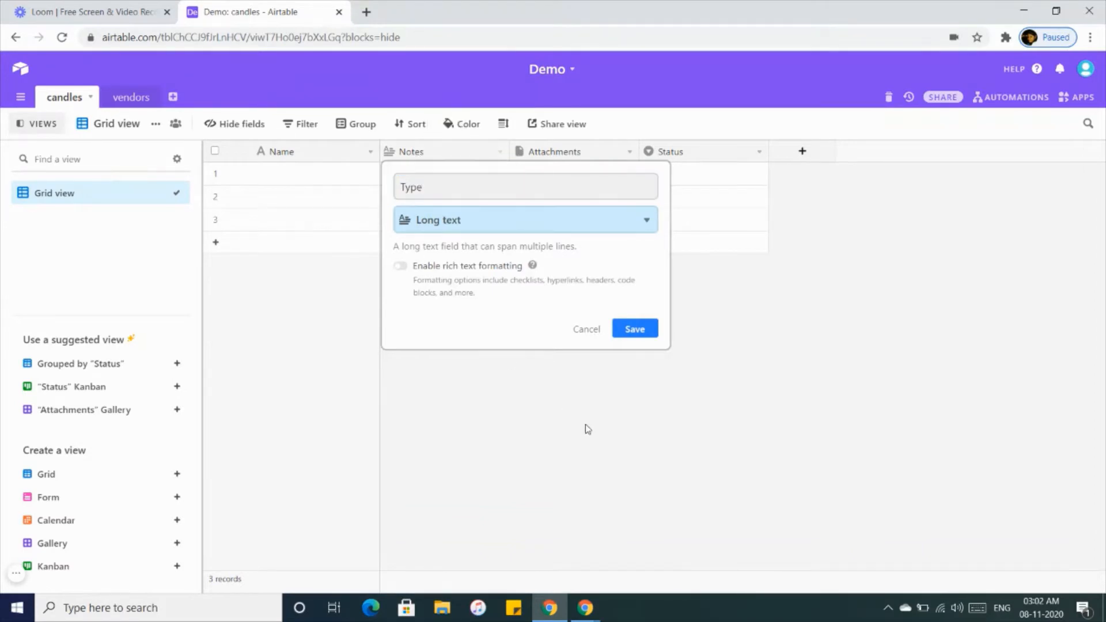
click(563, 227)
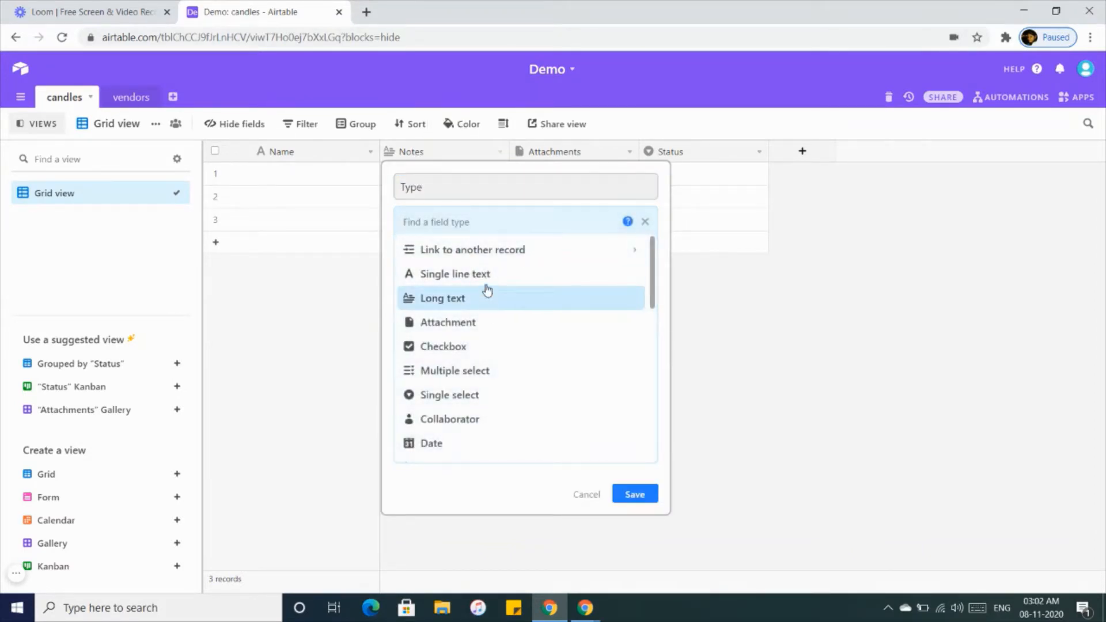
click(487, 276)
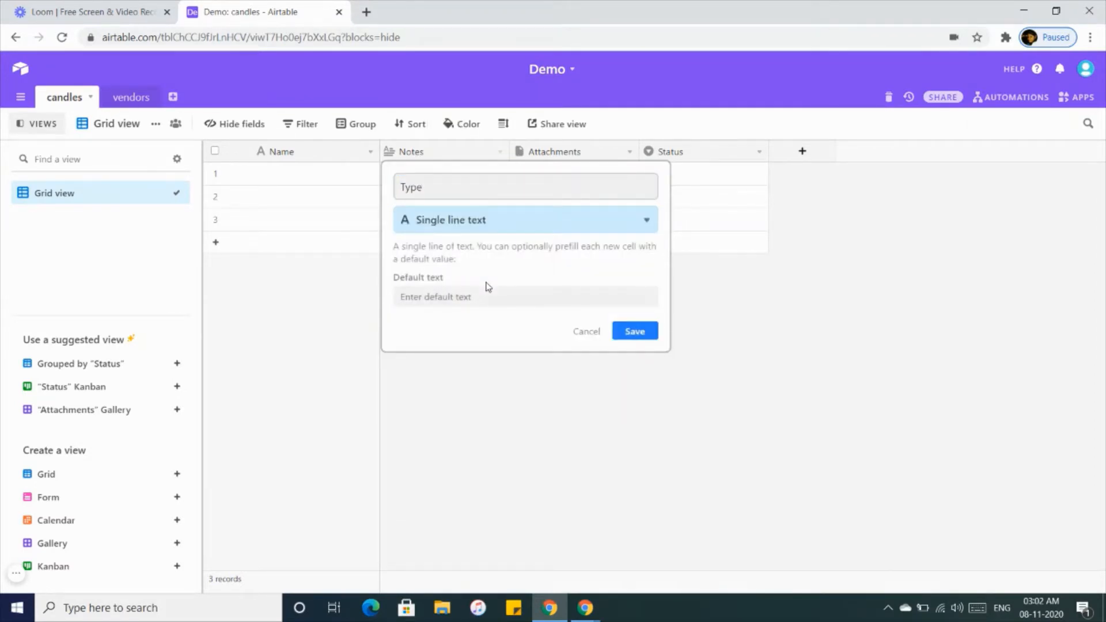
Look through the available field types for the Type field, keep Single line text and save the field
click(476, 220)
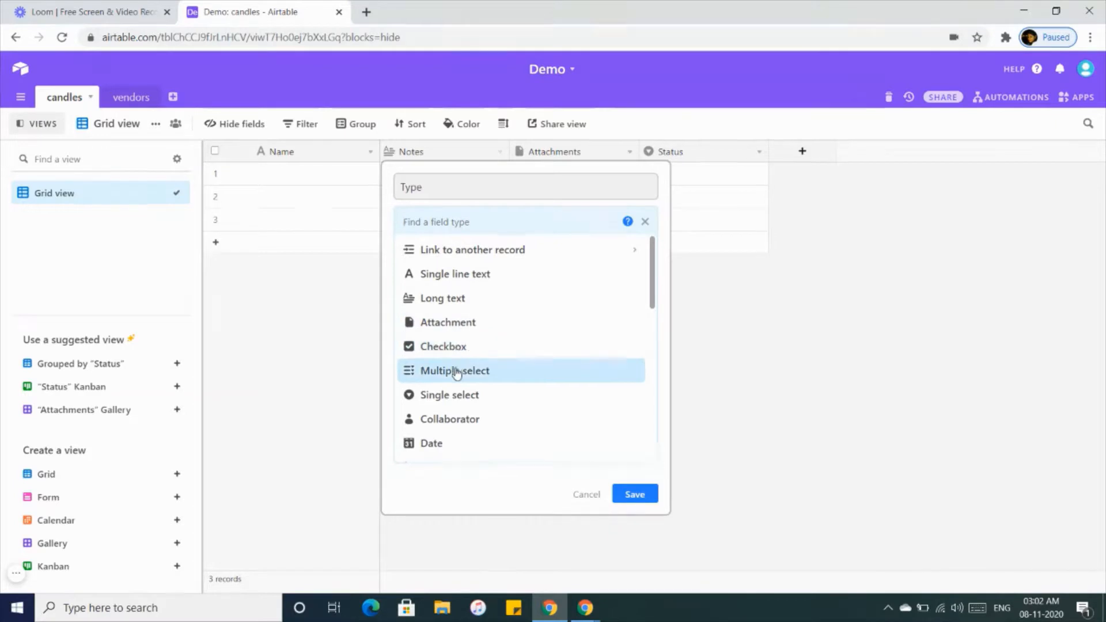
scroll(456, 373, down, 1)
scroll(457, 375, down, 1)
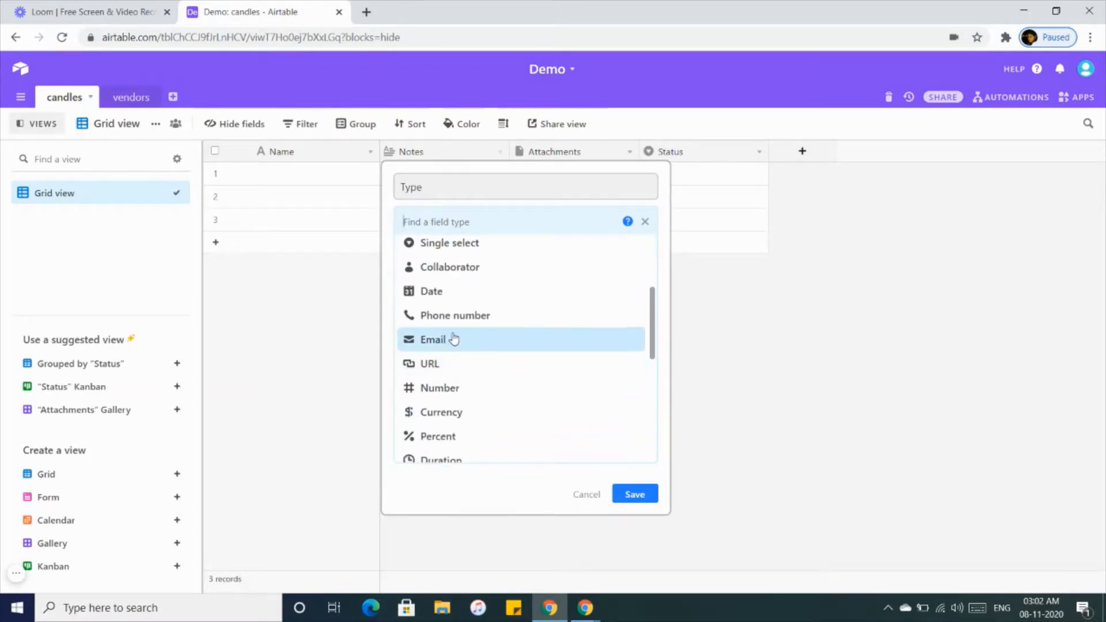
scroll(453, 339, down, 2)
scroll(453, 338, down, 2)
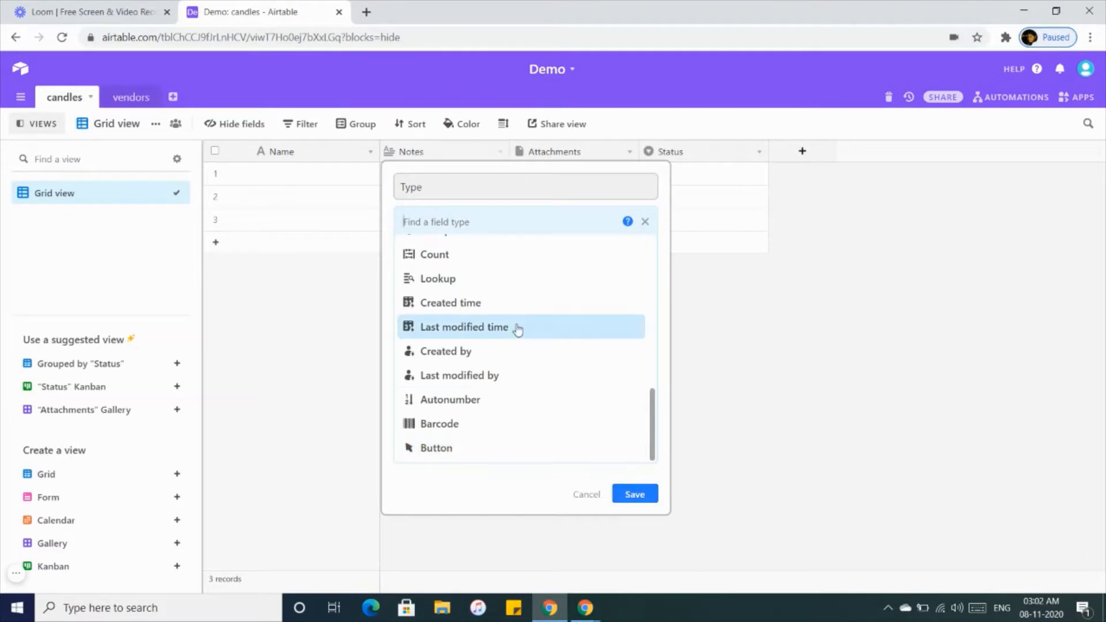
scroll(517, 328, up, 5)
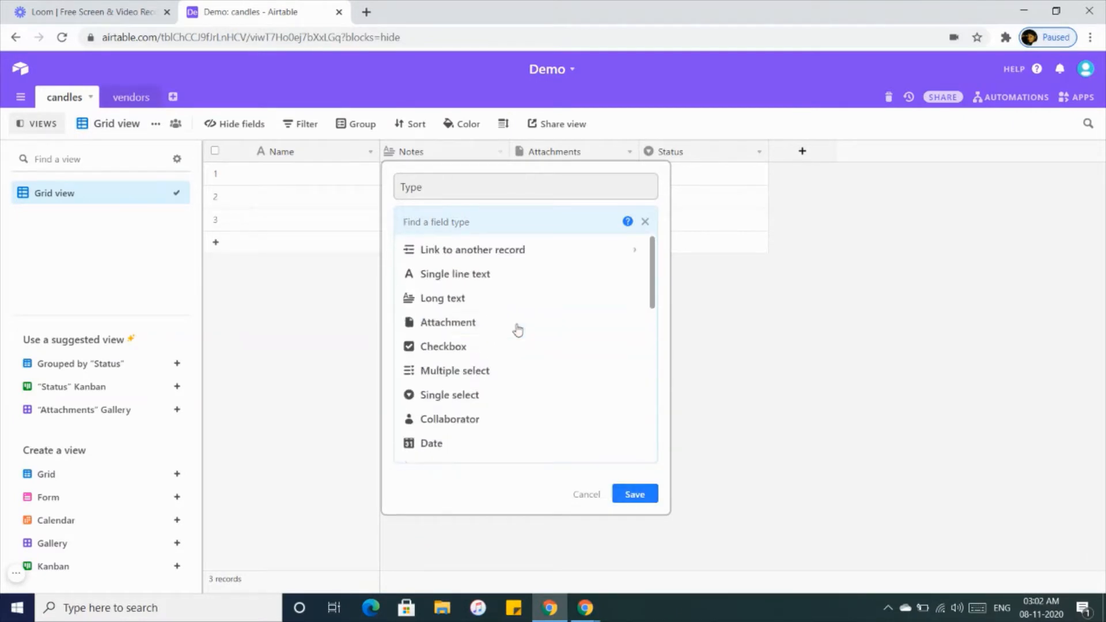
click(636, 496)
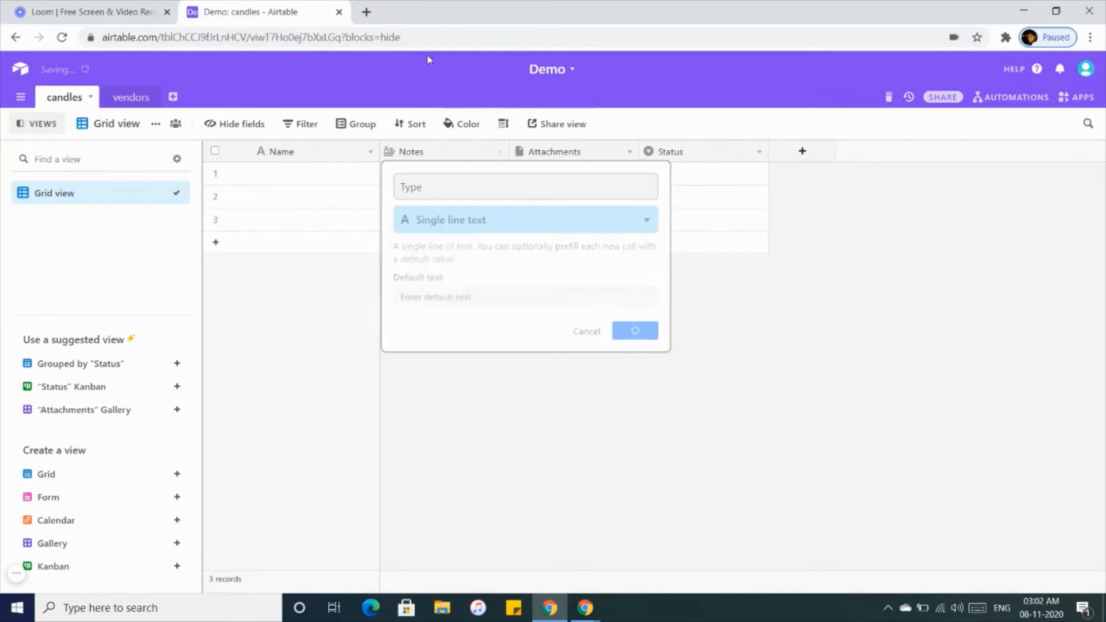
Rename the Attachments field to "Images", keeping its Attachment type, and save it
click(579, 157)
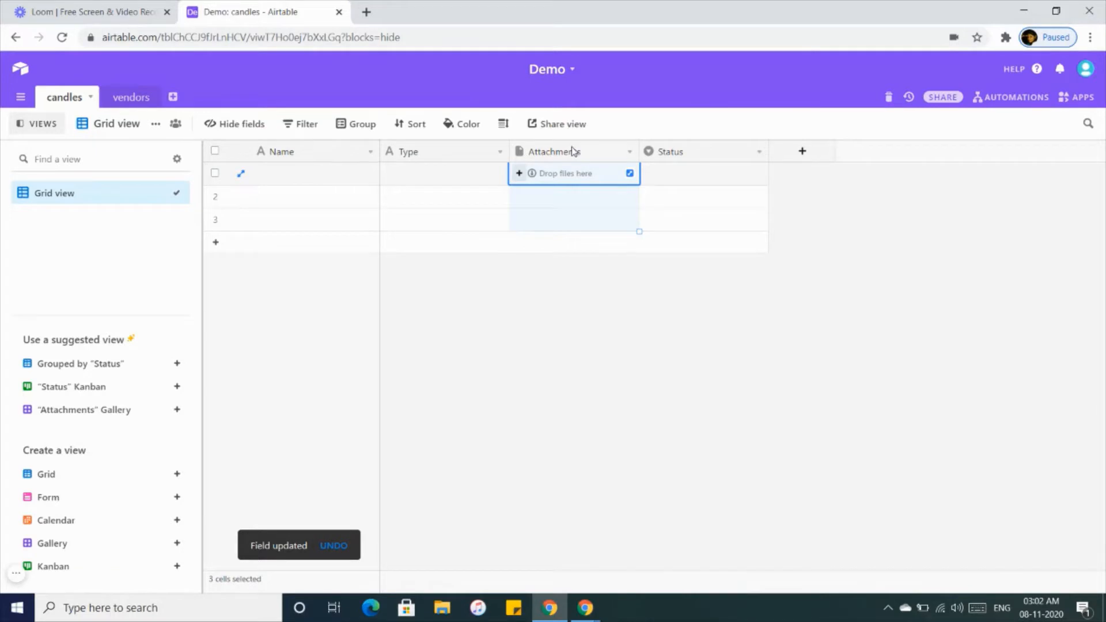
double_click(573, 151)
key(BackSpace)
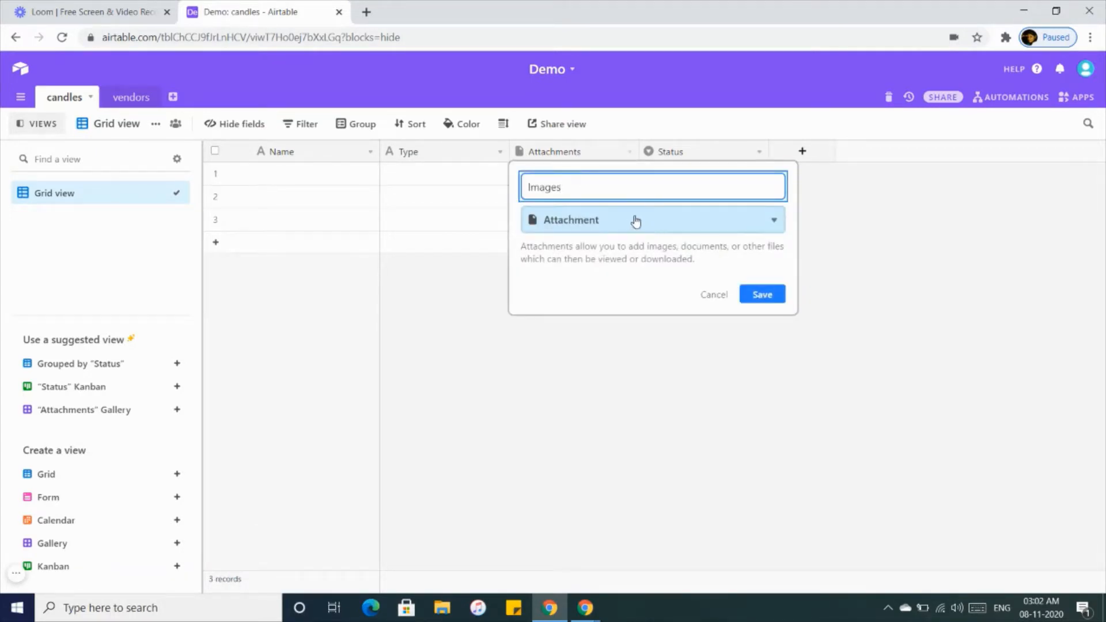
click(752, 297)
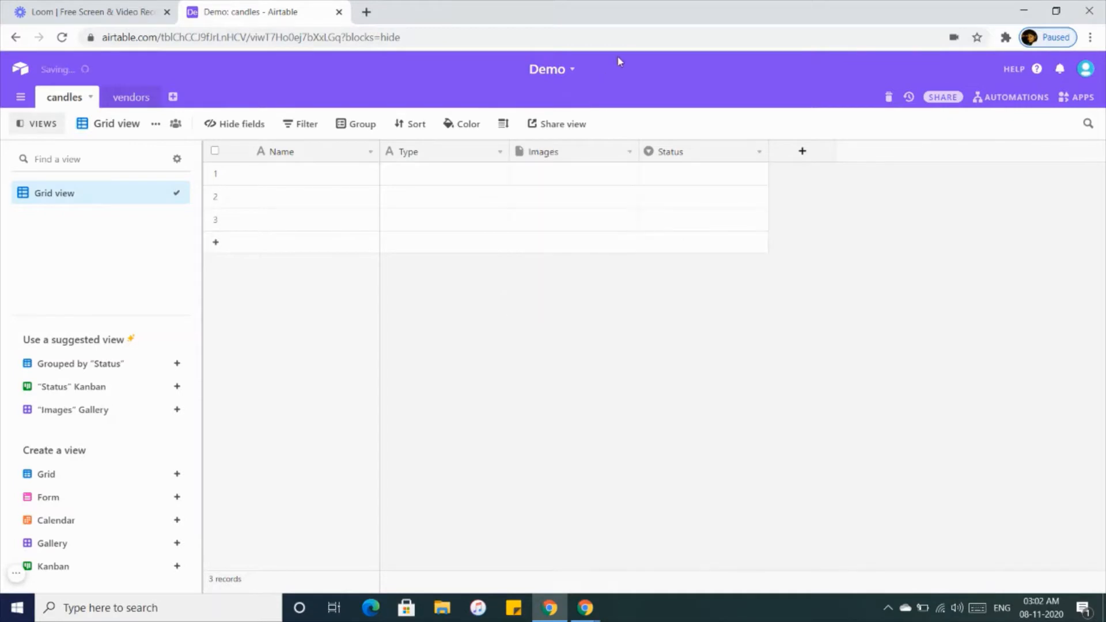
Change the Status field's name to "In stock" and choose Checkbox as its field type
double_click(674, 151)
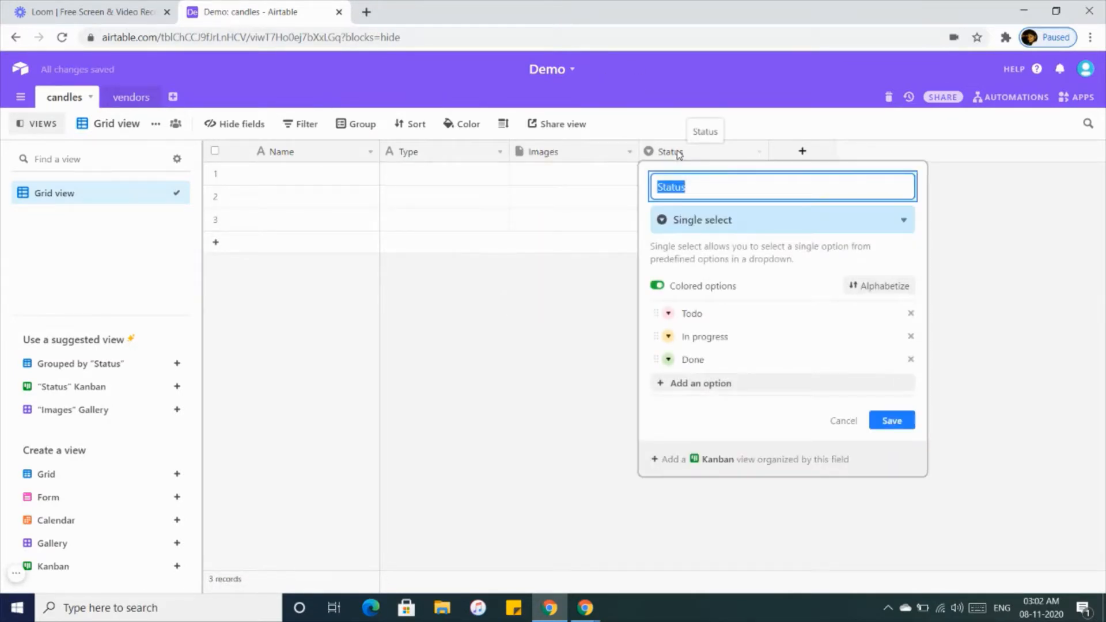
text(In stock)
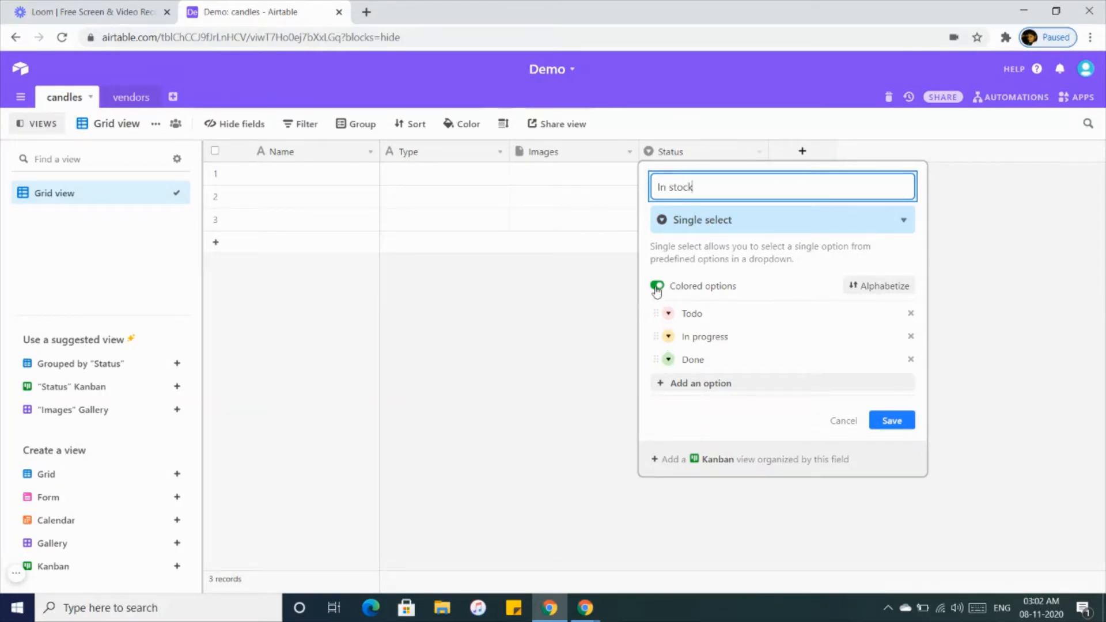
click(700, 226)
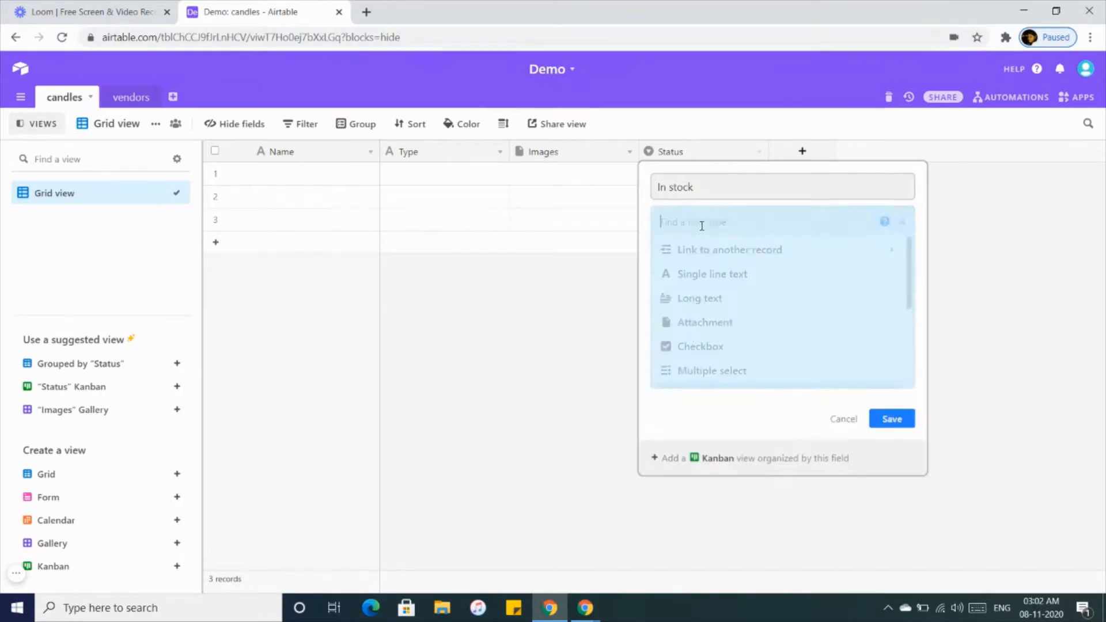
click(699, 346)
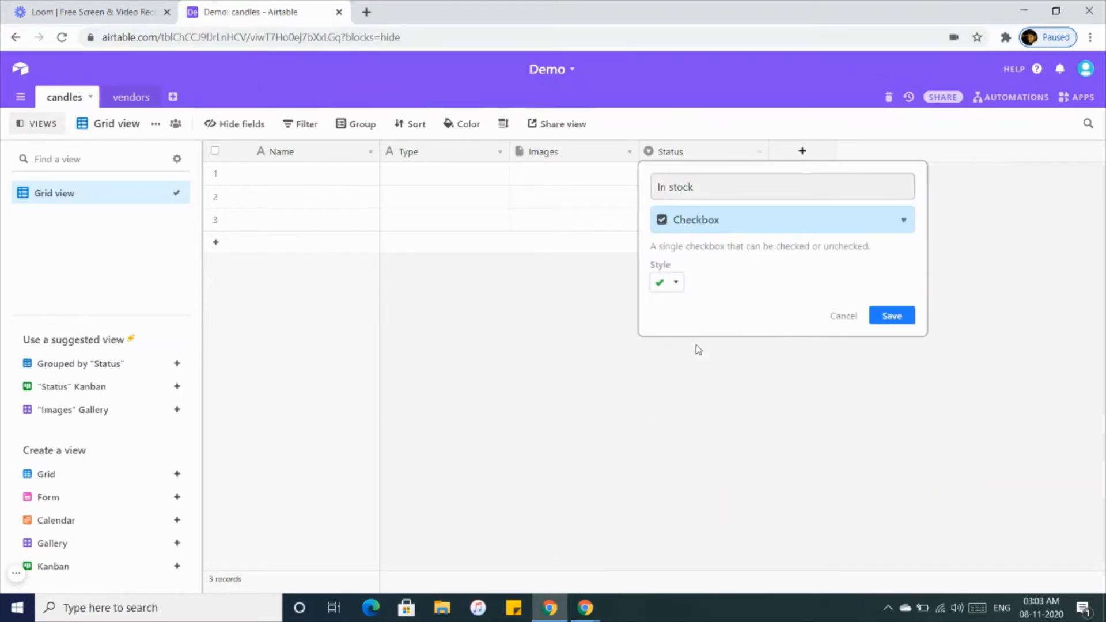
Choose the green check mark style for the In stock checkbox and save the field
click(664, 283)
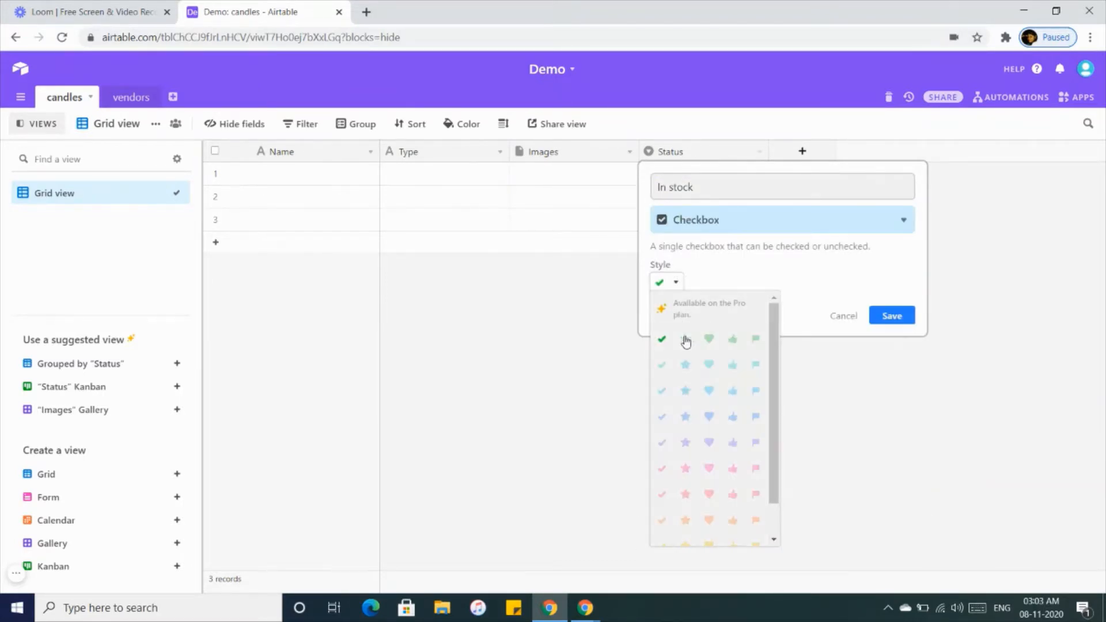
scroll(723, 417, down, 1)
scroll(723, 417, up, 1)
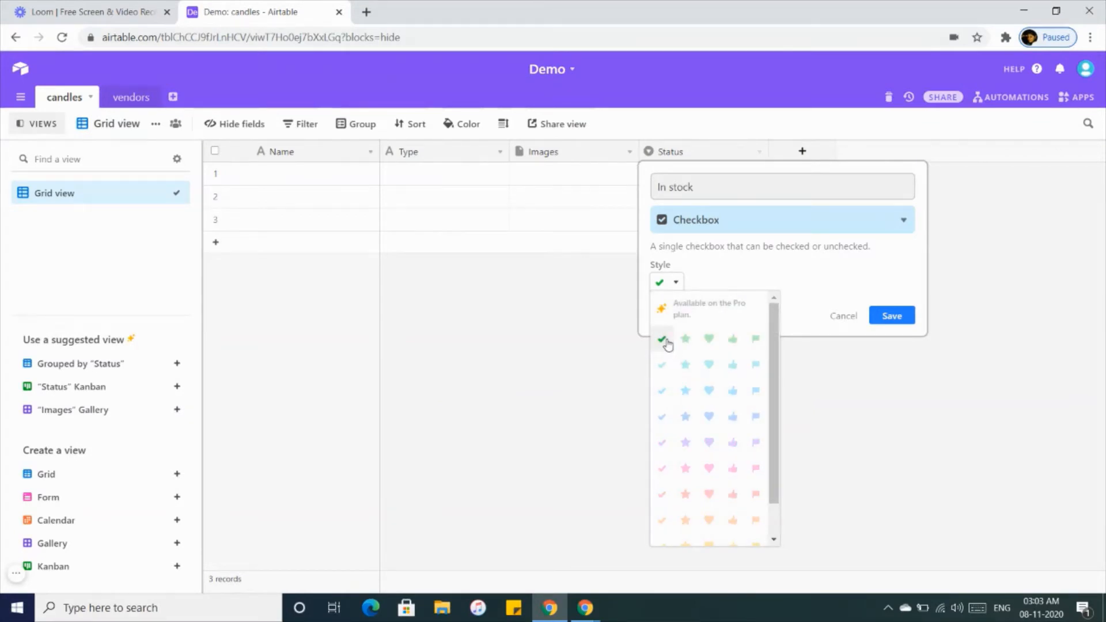
click(666, 343)
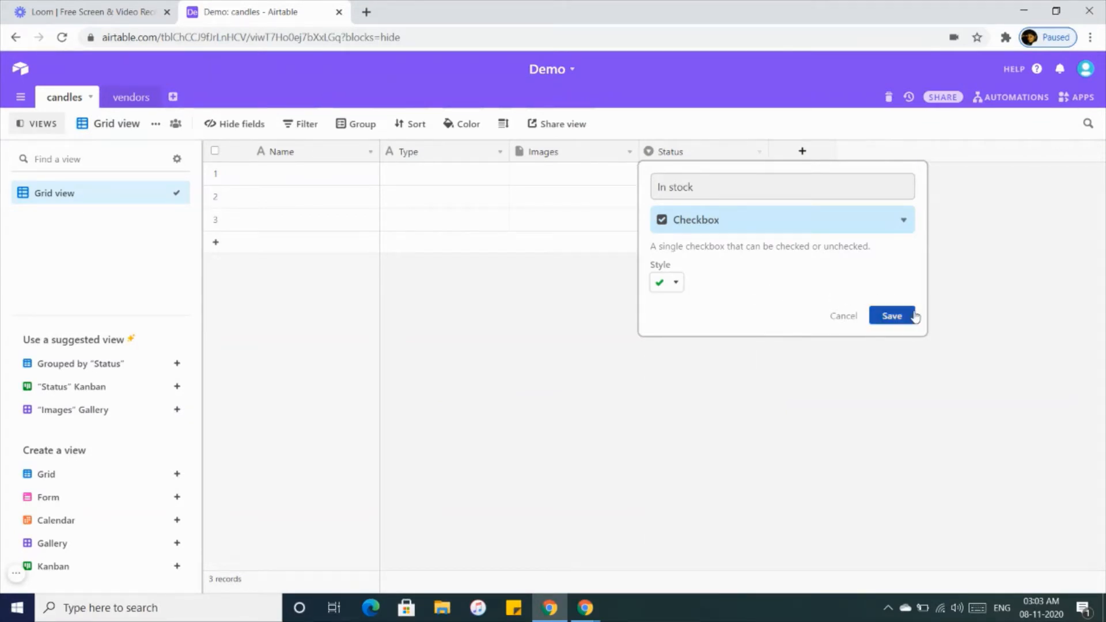
click(891, 317)
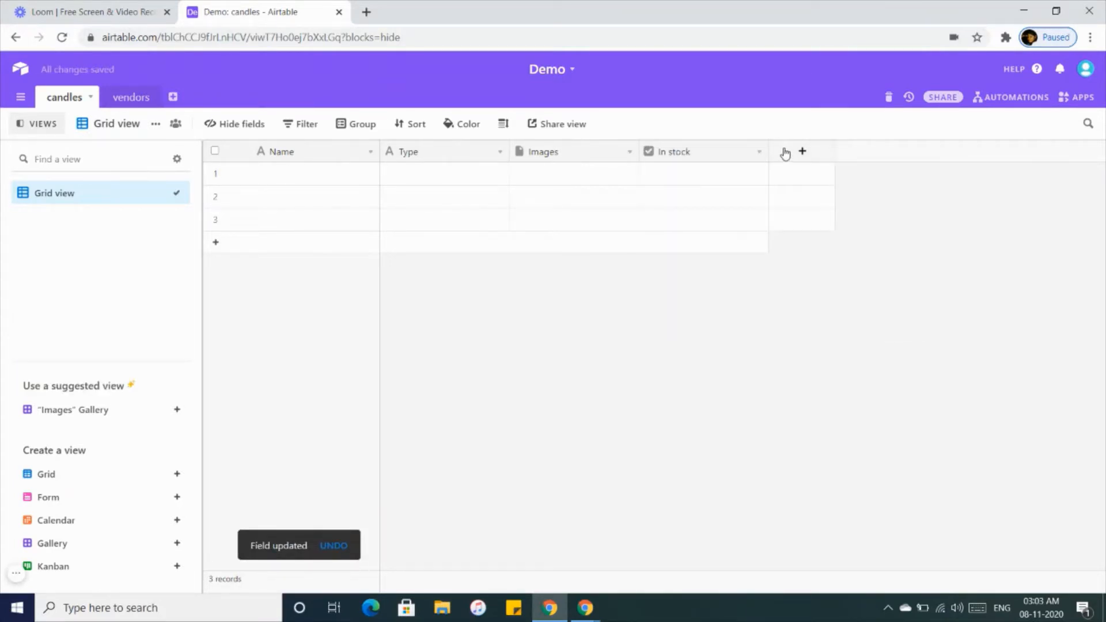
Add a Currency field named "Cost" after the In stock field
click(803, 151)
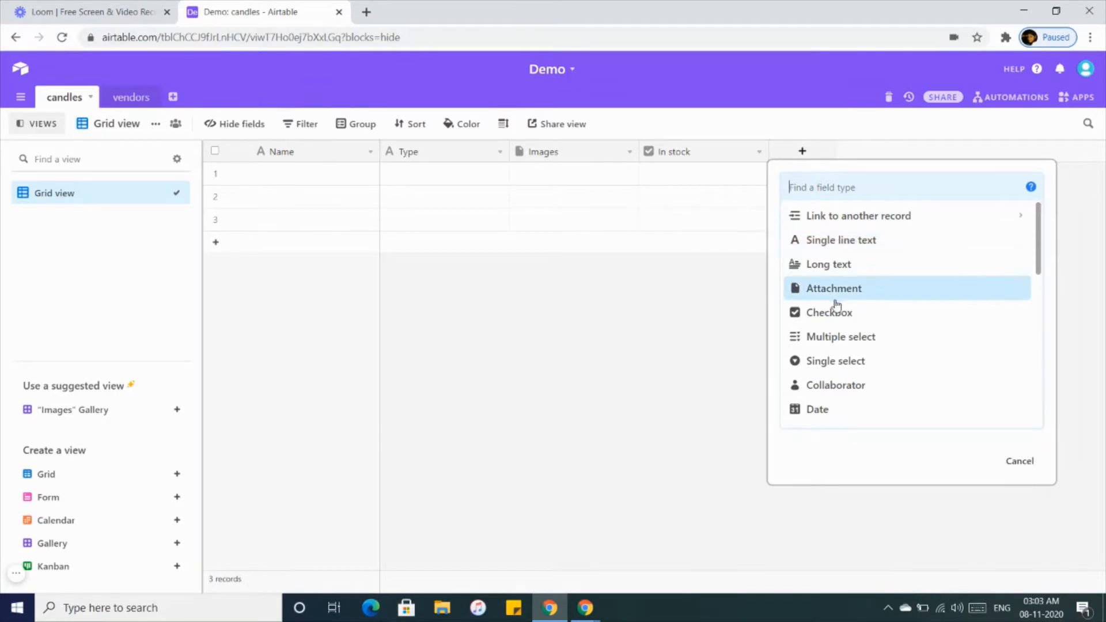
scroll(837, 335, down, 4)
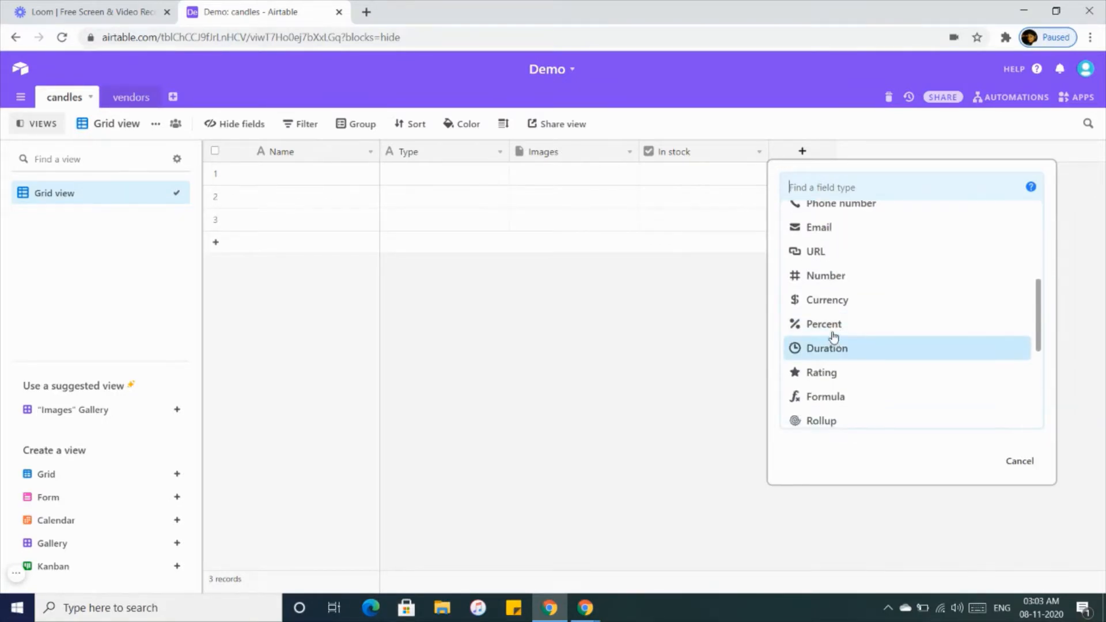
click(847, 301)
text(Curr)
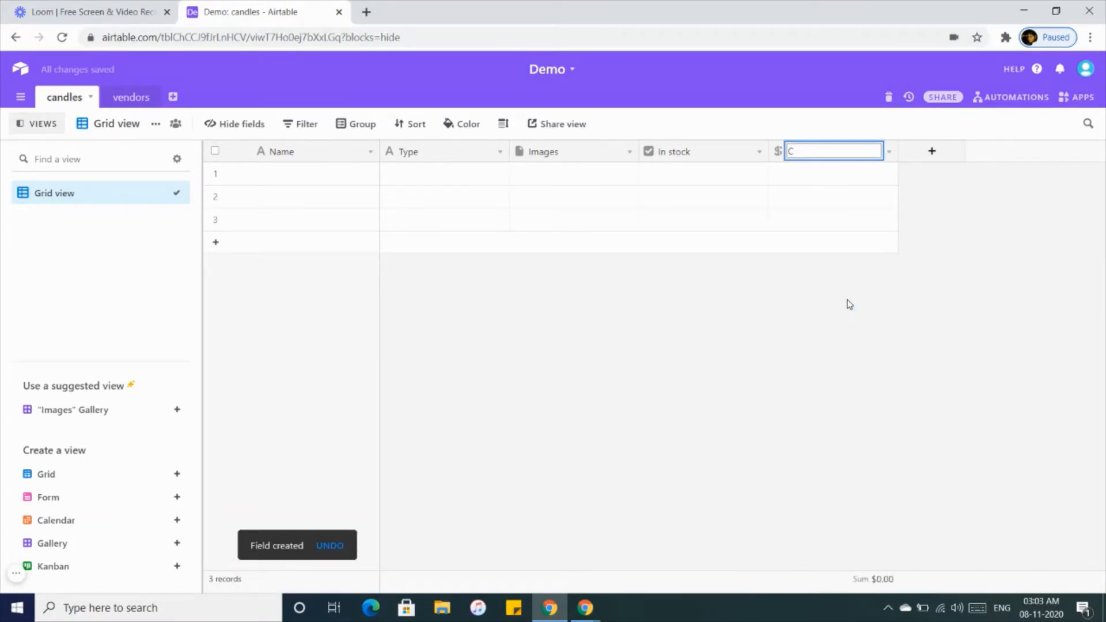
key(Return)
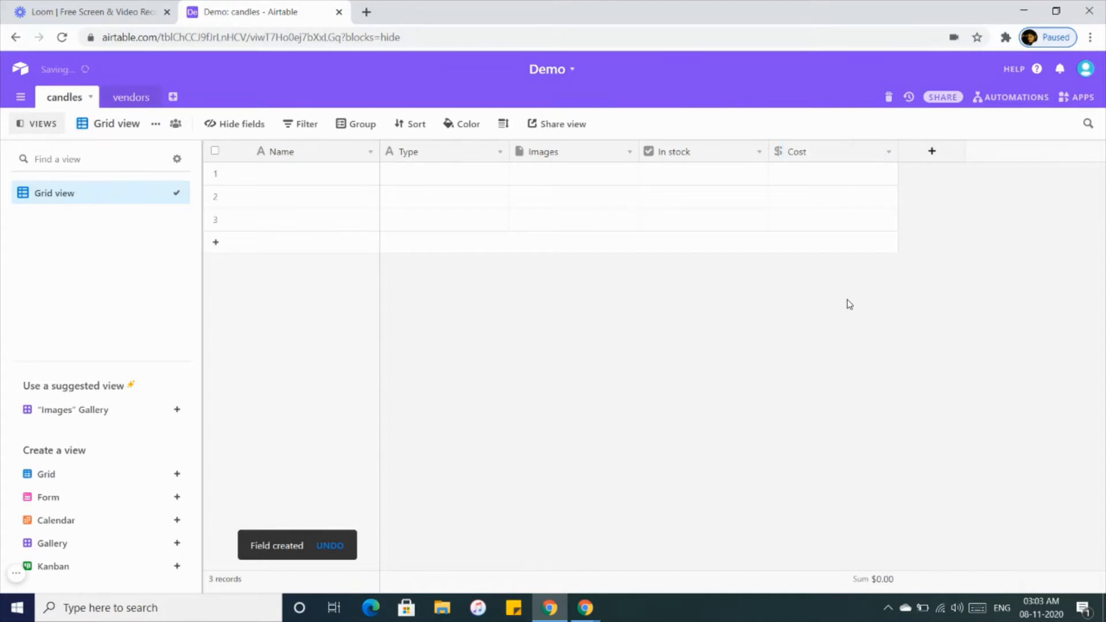
Rename the Cost field to "Cost per unit" and save the change
double_click(824, 165)
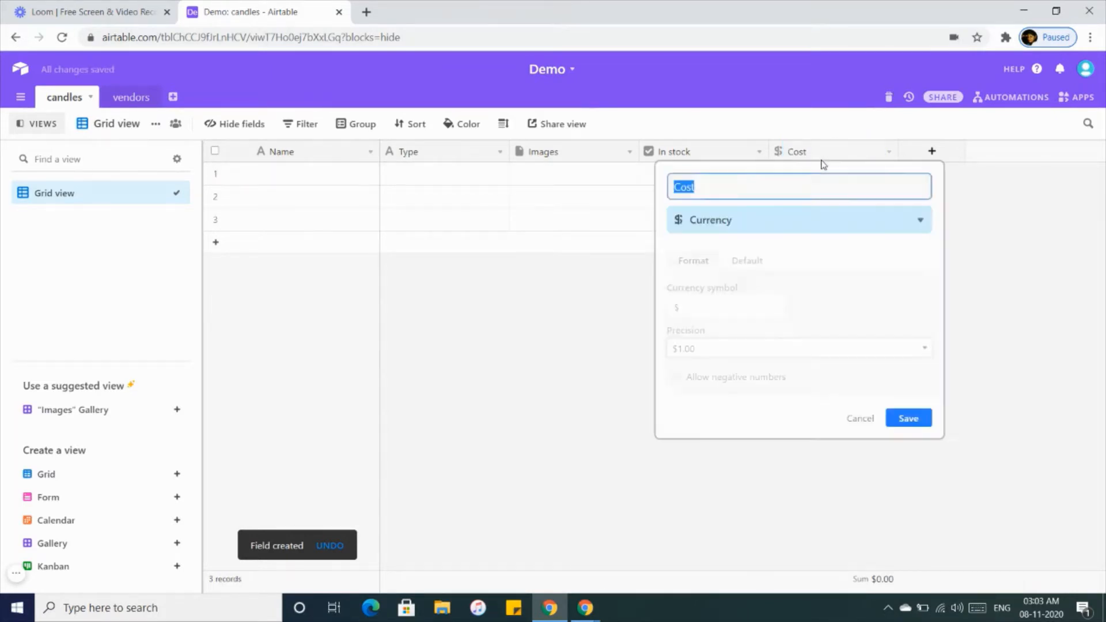
click(782, 187)
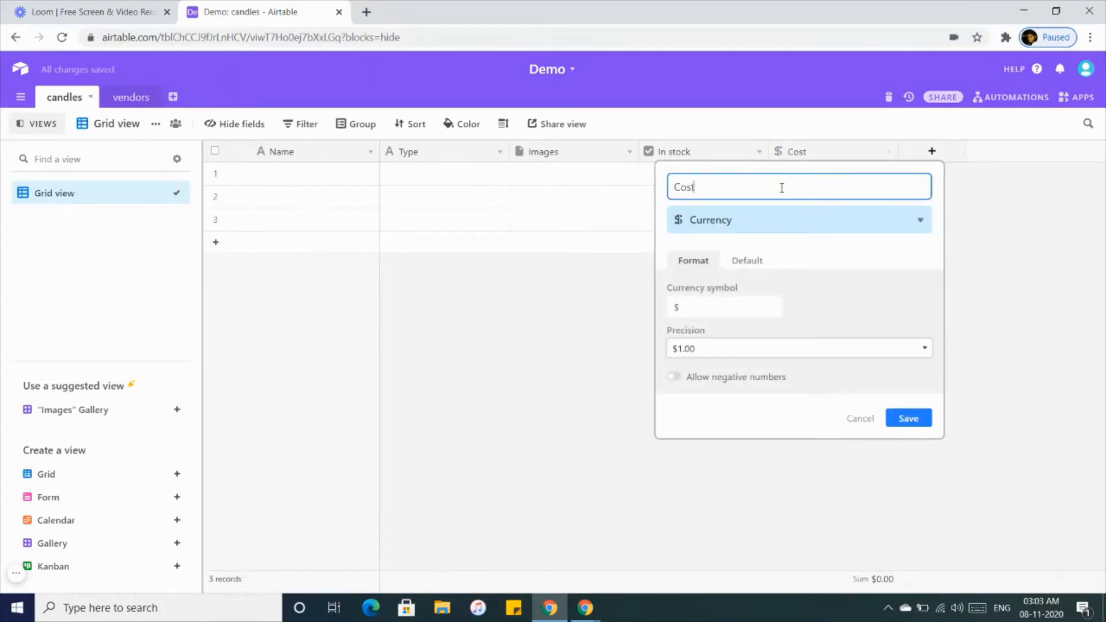
text(per unit)
key(Return)
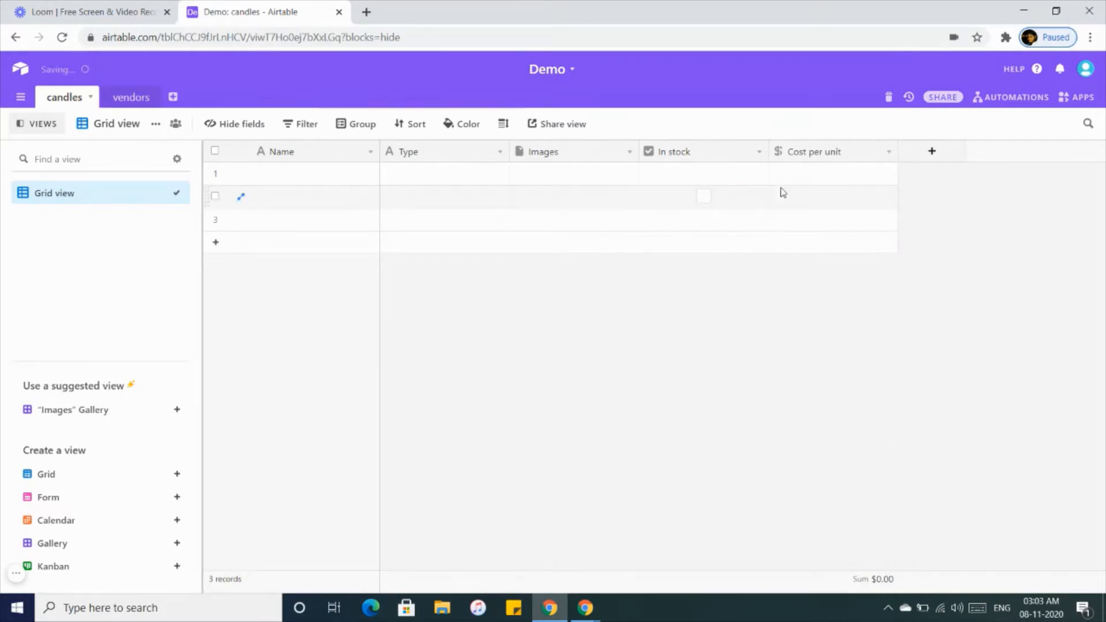
Add a Single line text field named "Description" after the Cost per unit field
click(931, 152)
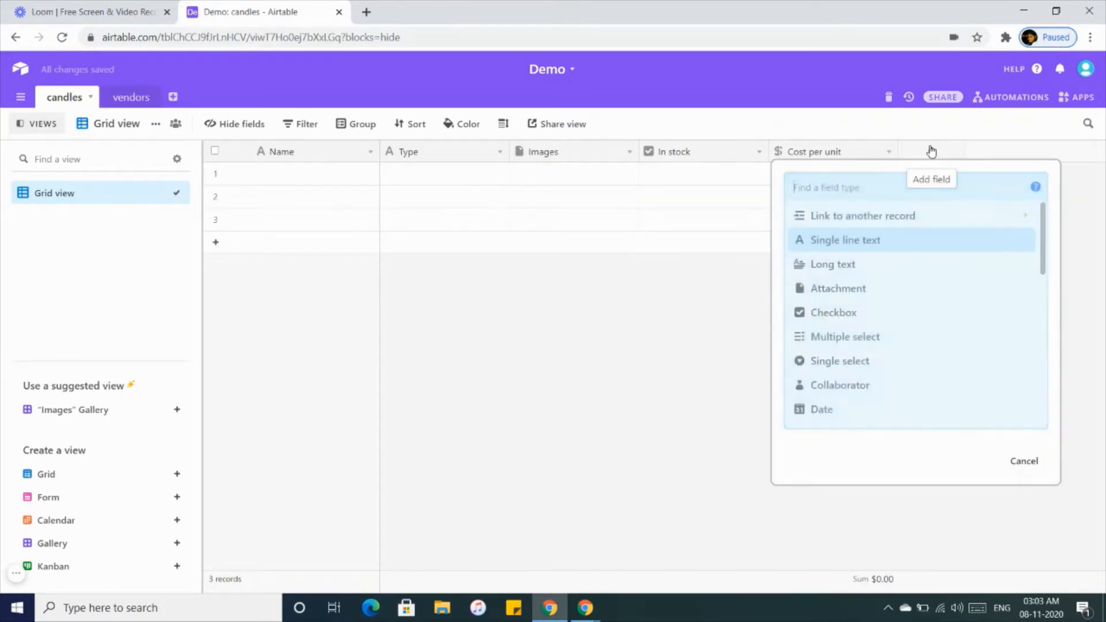
click(857, 241)
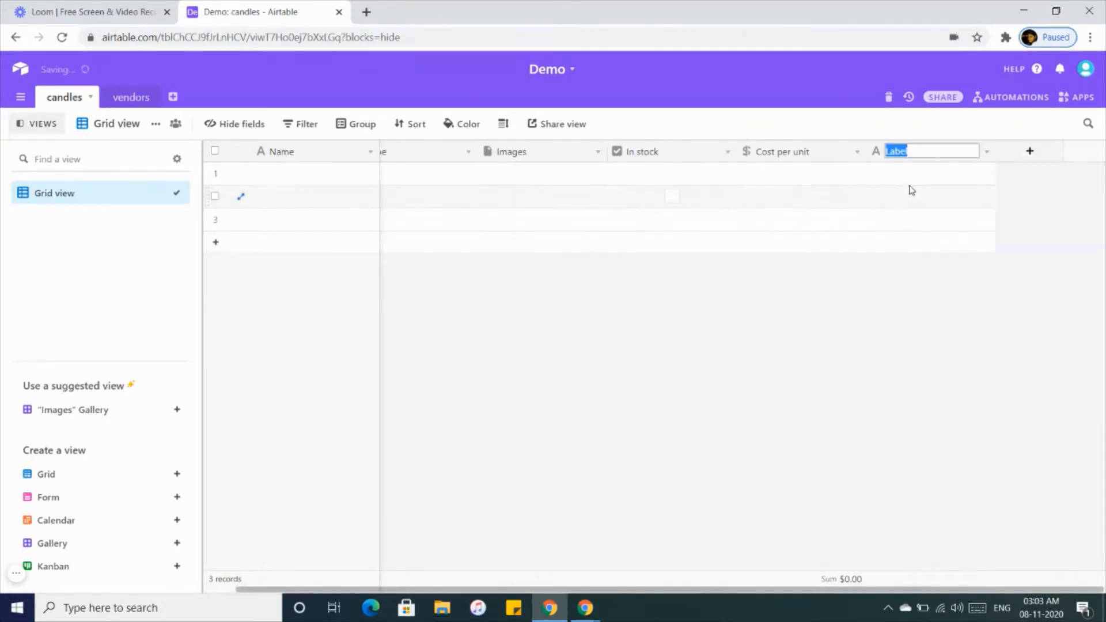
text(Description)
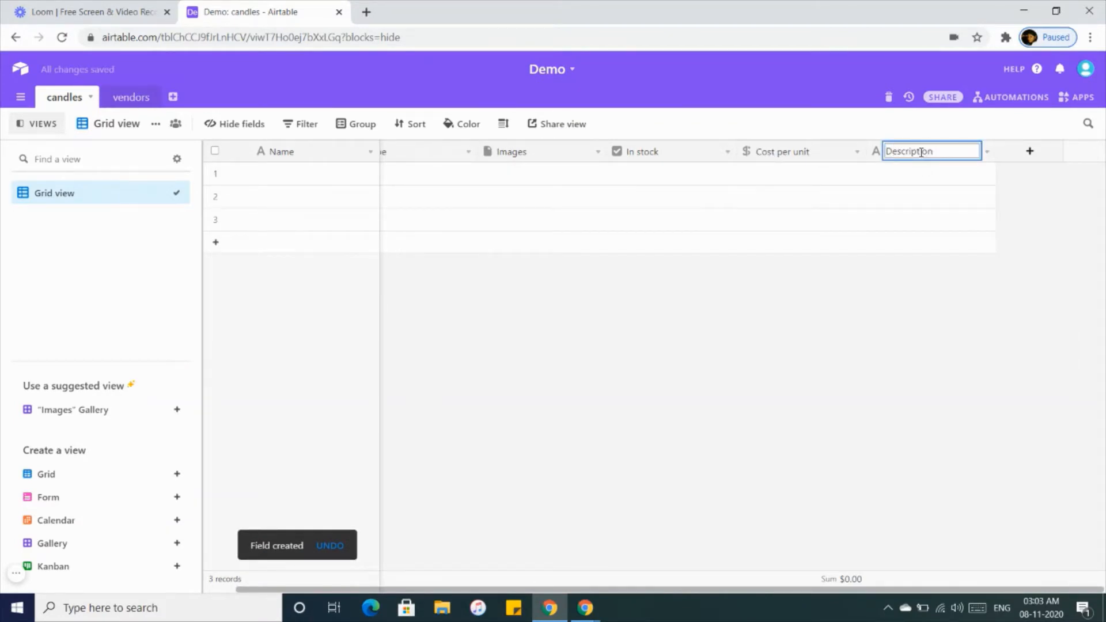
click(939, 203)
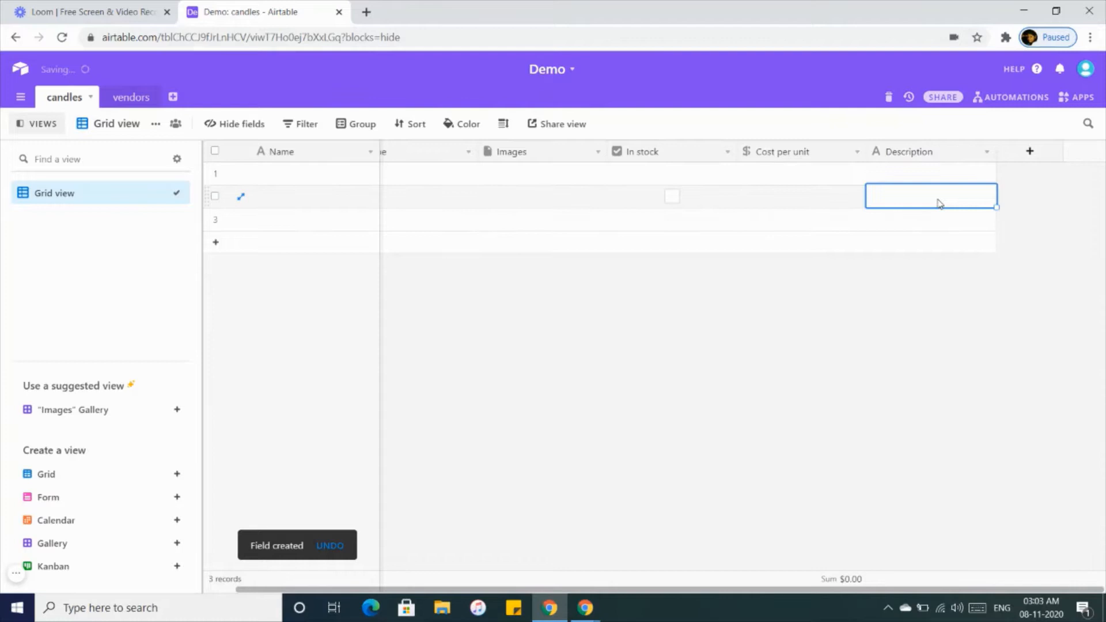
Change the Description field's type to Long text and save the field
click(987, 152)
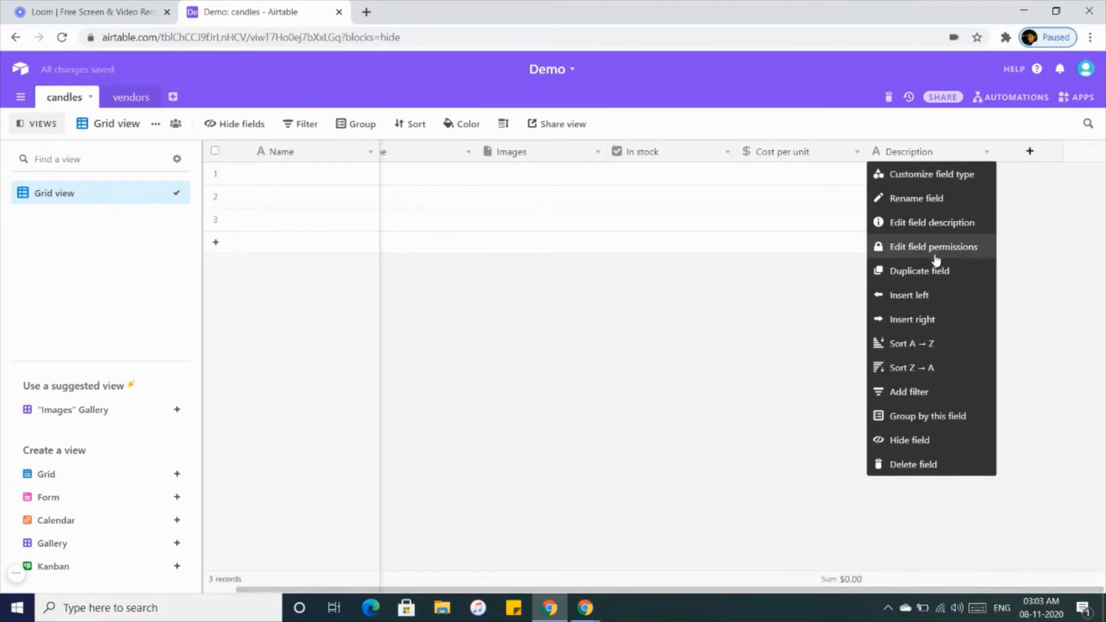
click(932, 175)
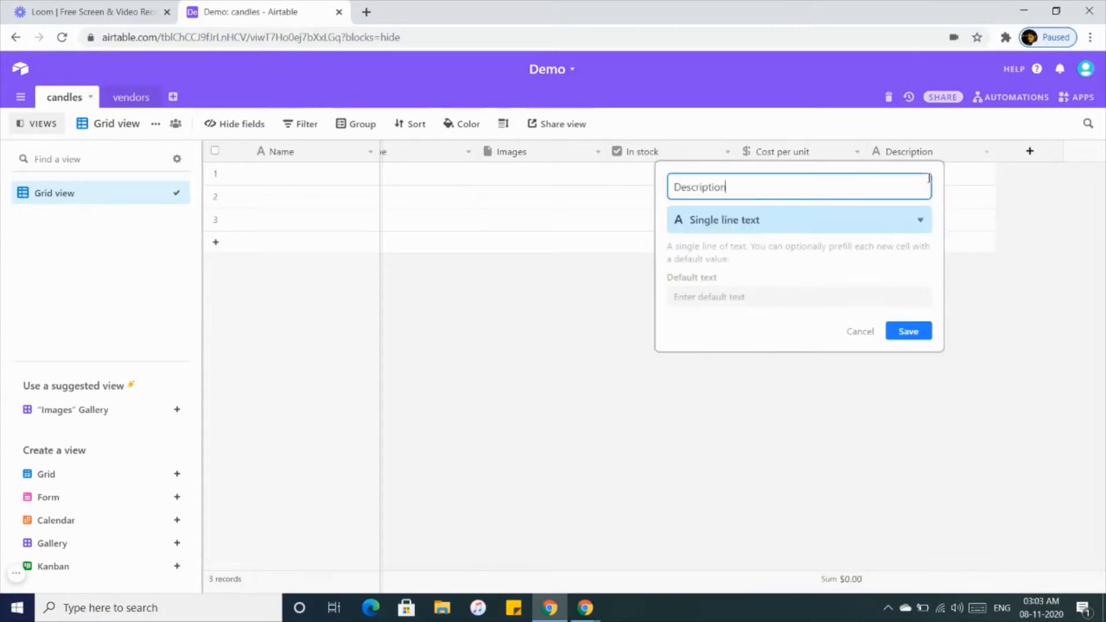
click(831, 221)
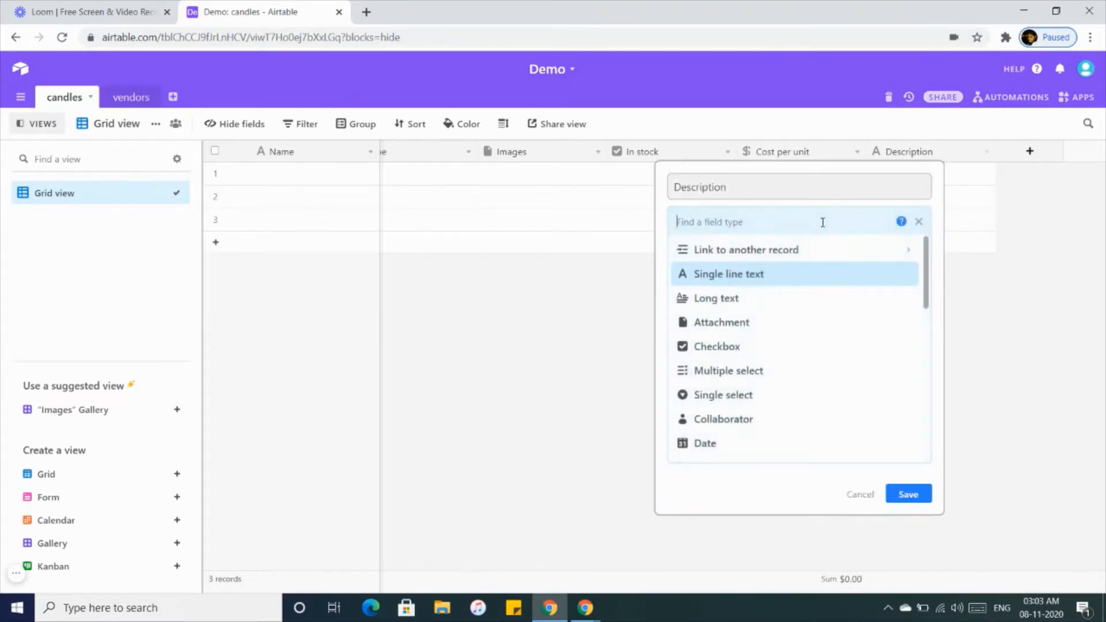
click(742, 299)
click(907, 326)
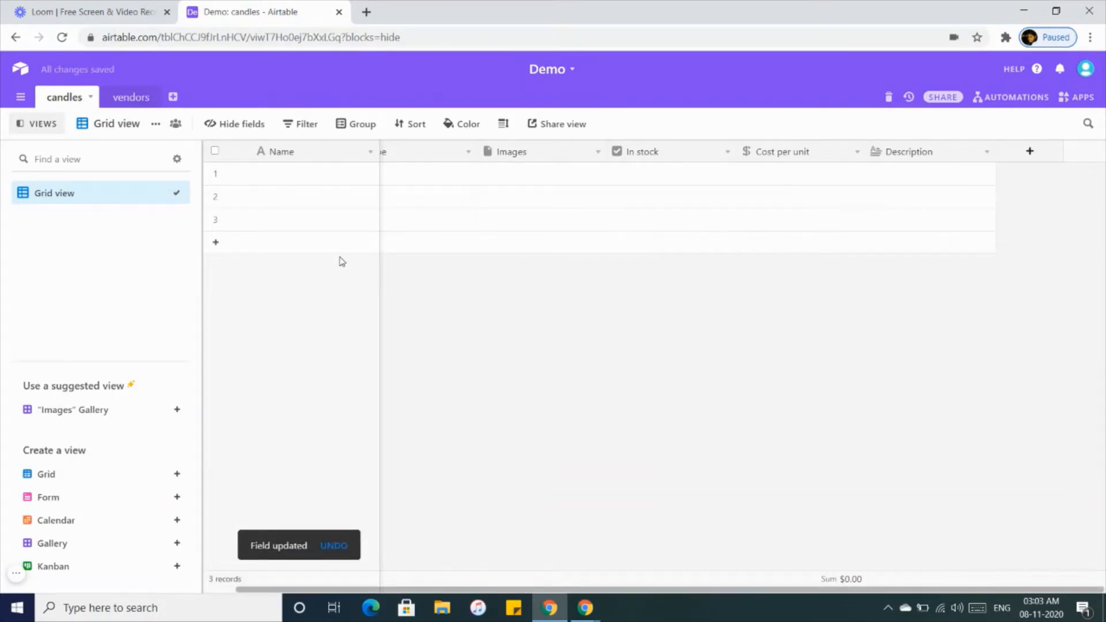
scroll(363, 259, left, 3)
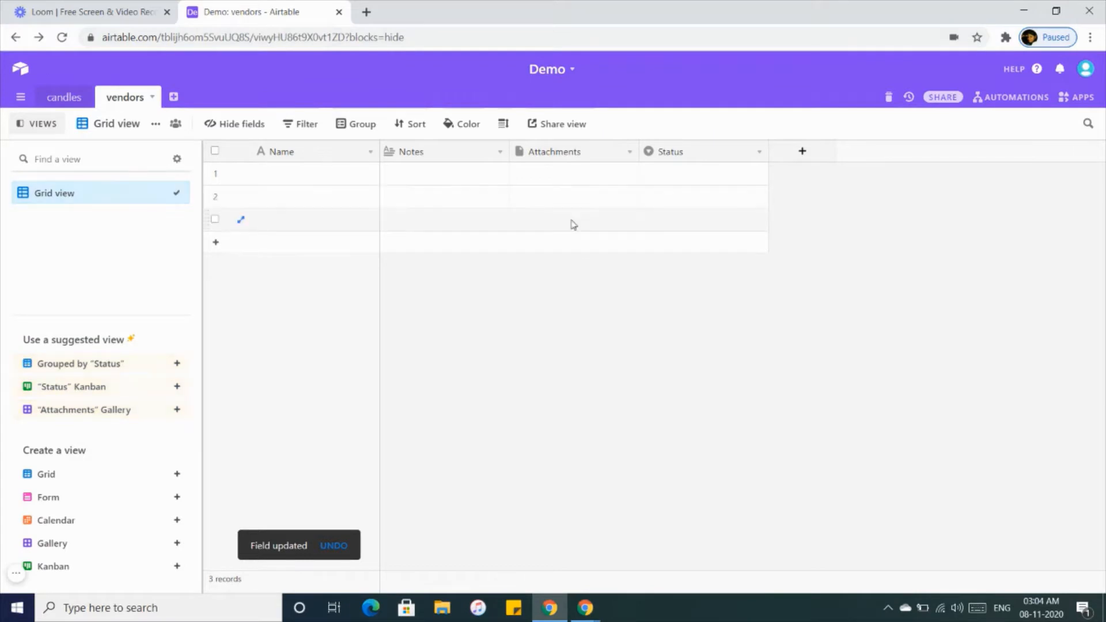
click(65, 98)
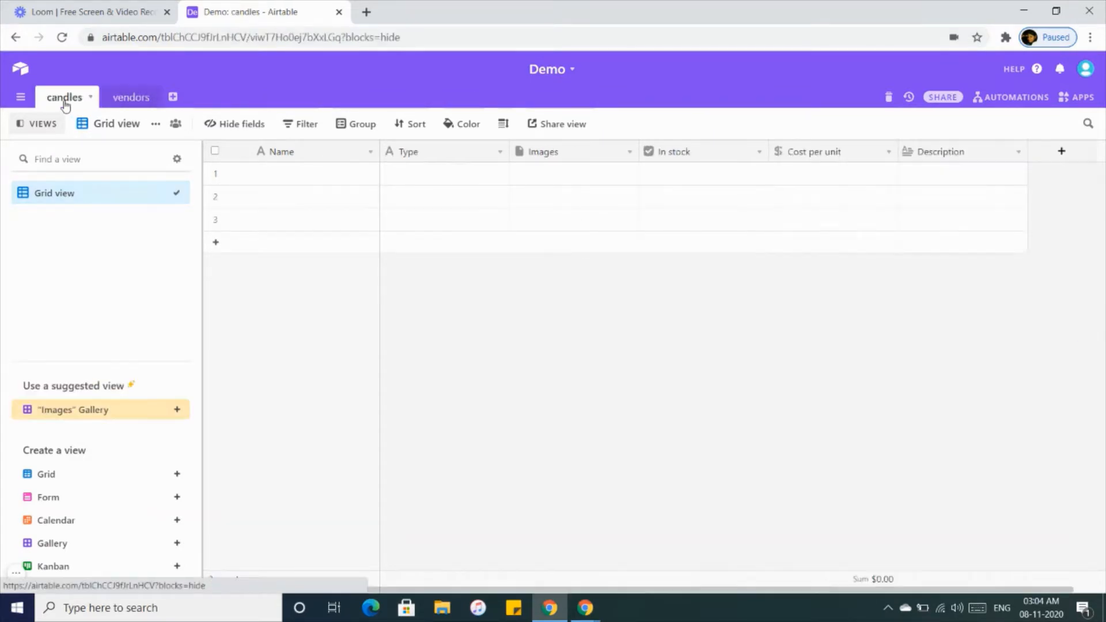
double_click(280, 174)
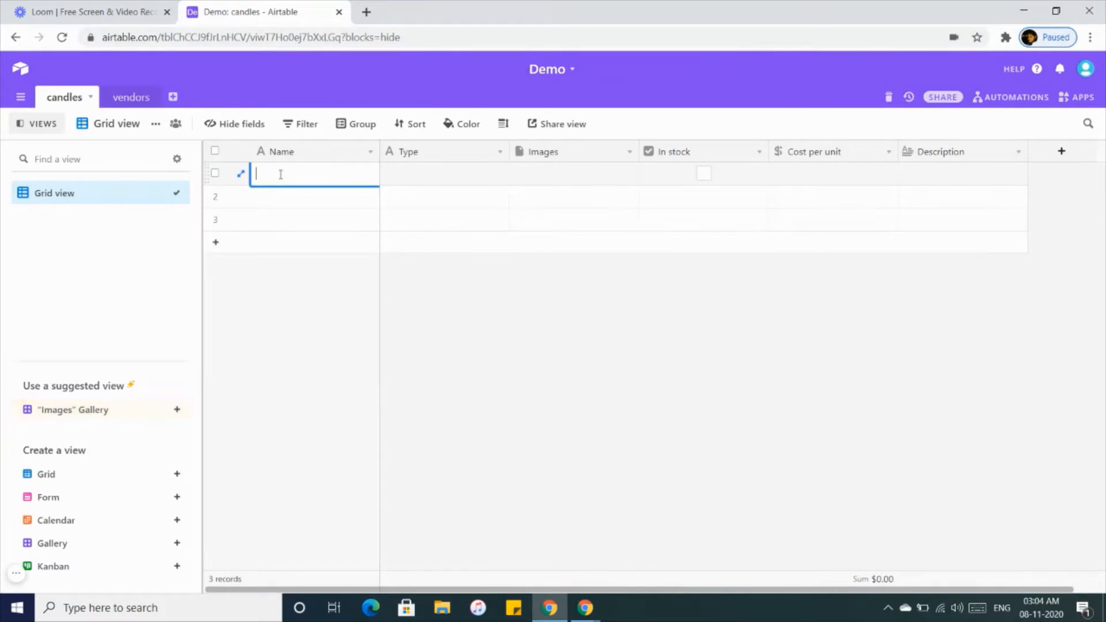
click(537, 276)
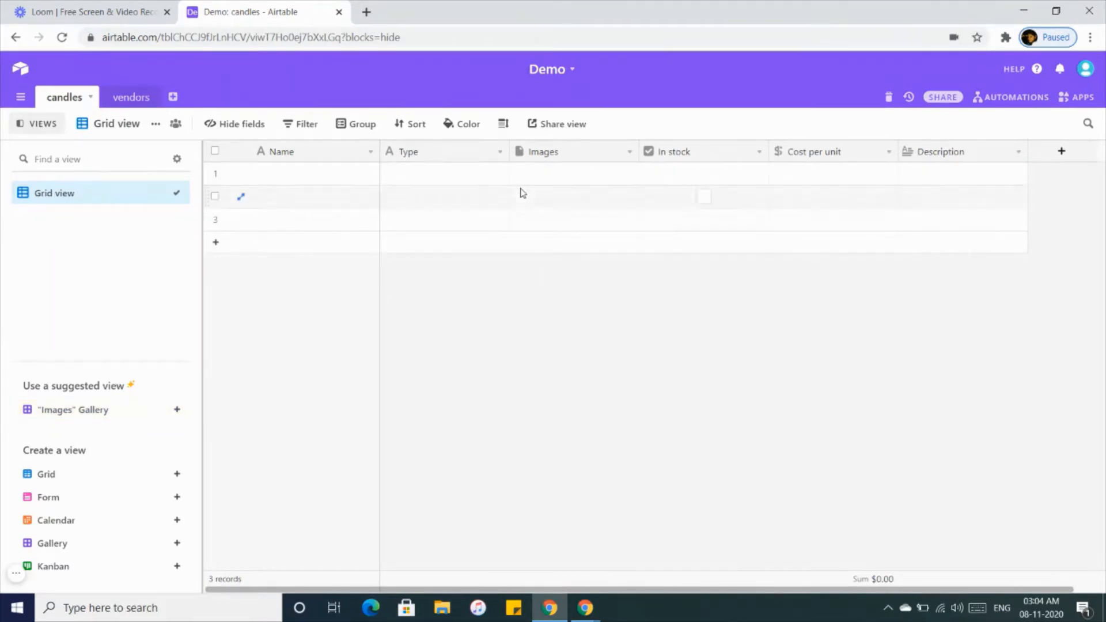
Enter "Dry Hay" as the name of the first record in the candles table
double_click(278, 175)
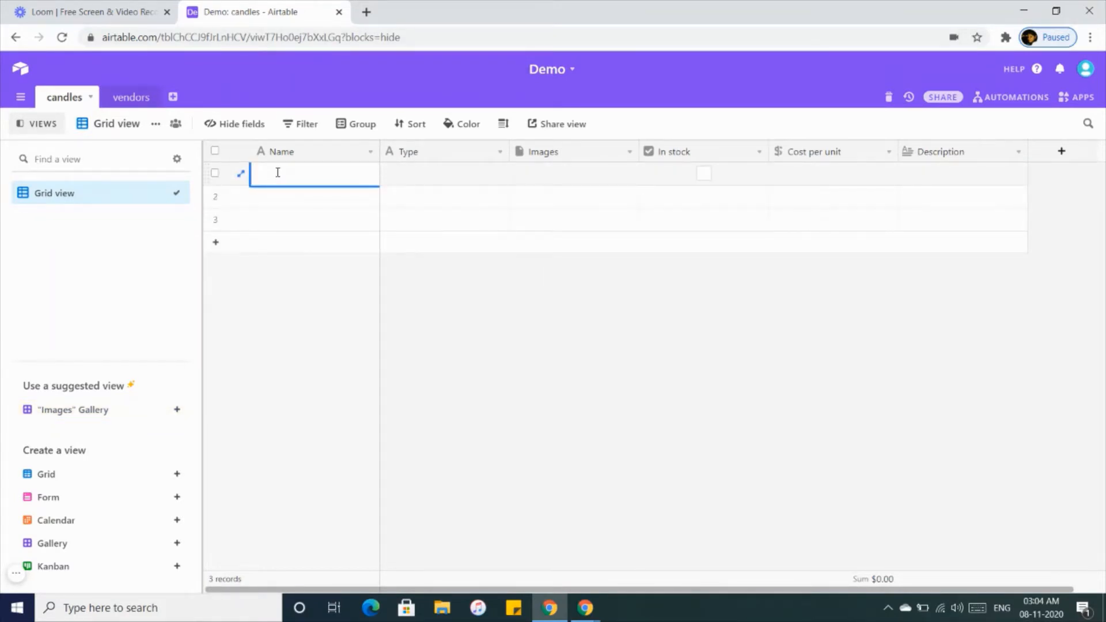
text(Dry Hay)
click(424, 178)
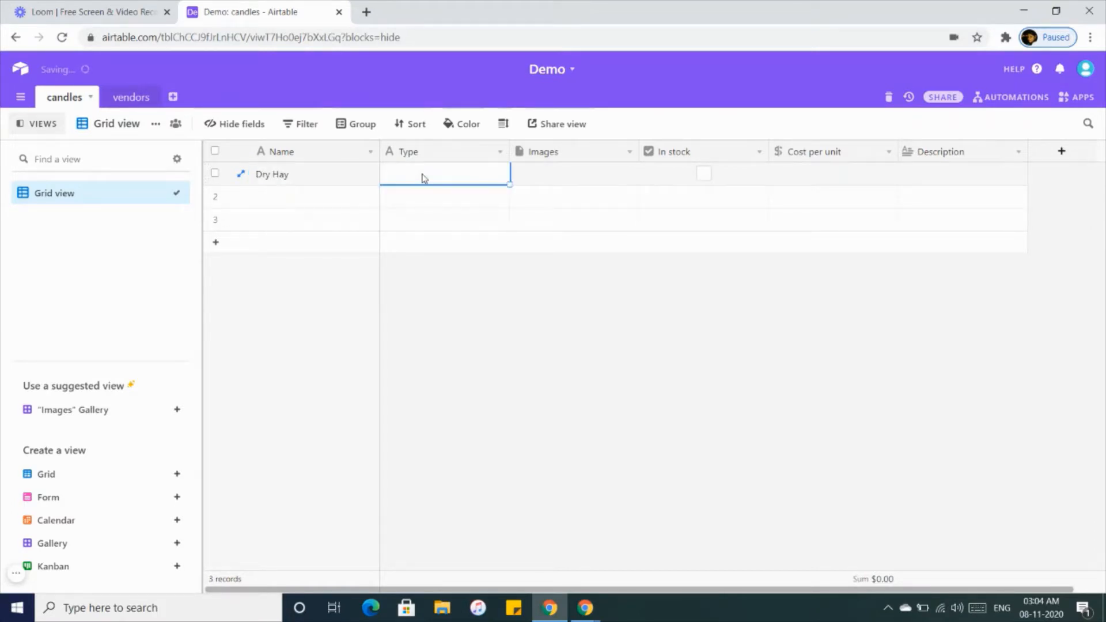
Customise the Type field by changing its field type to Single select
click(423, 174)
click(437, 156)
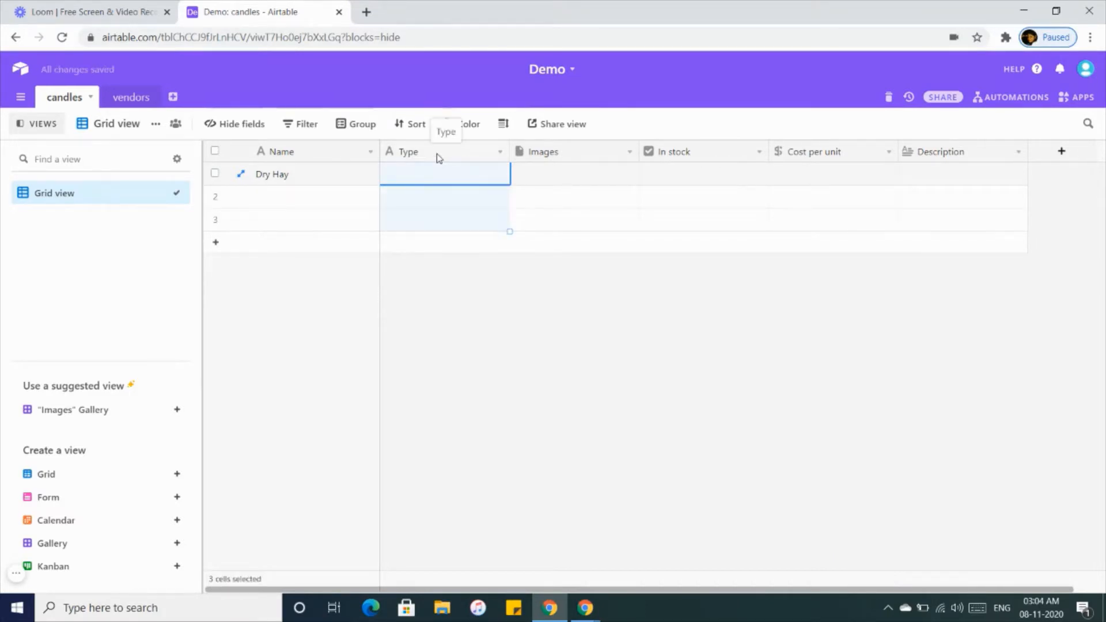
click(500, 152)
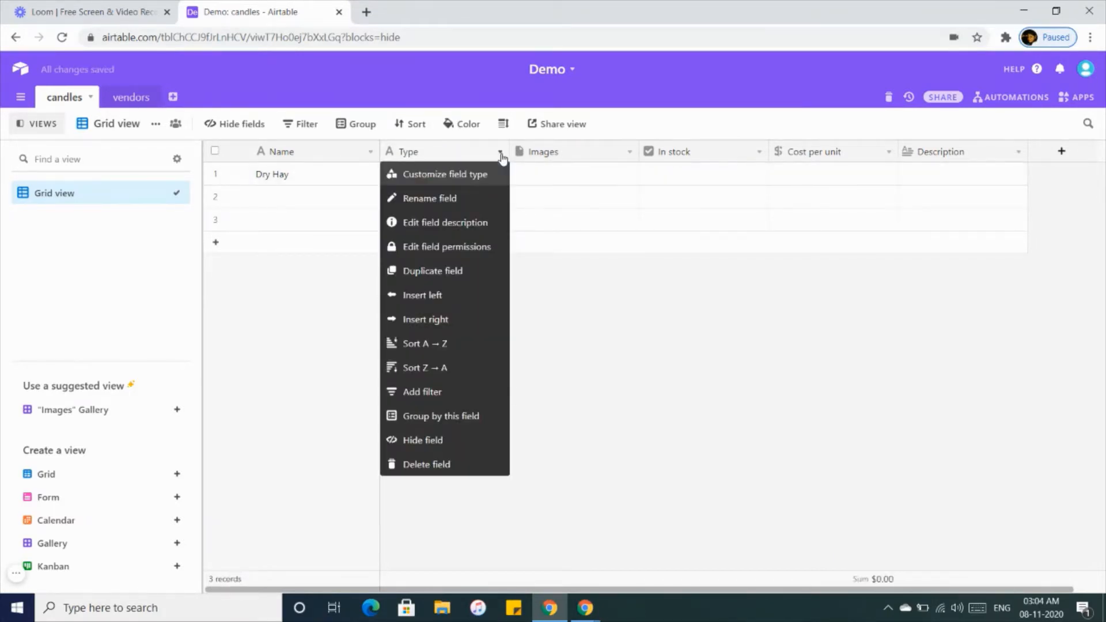
click(474, 174)
click(461, 229)
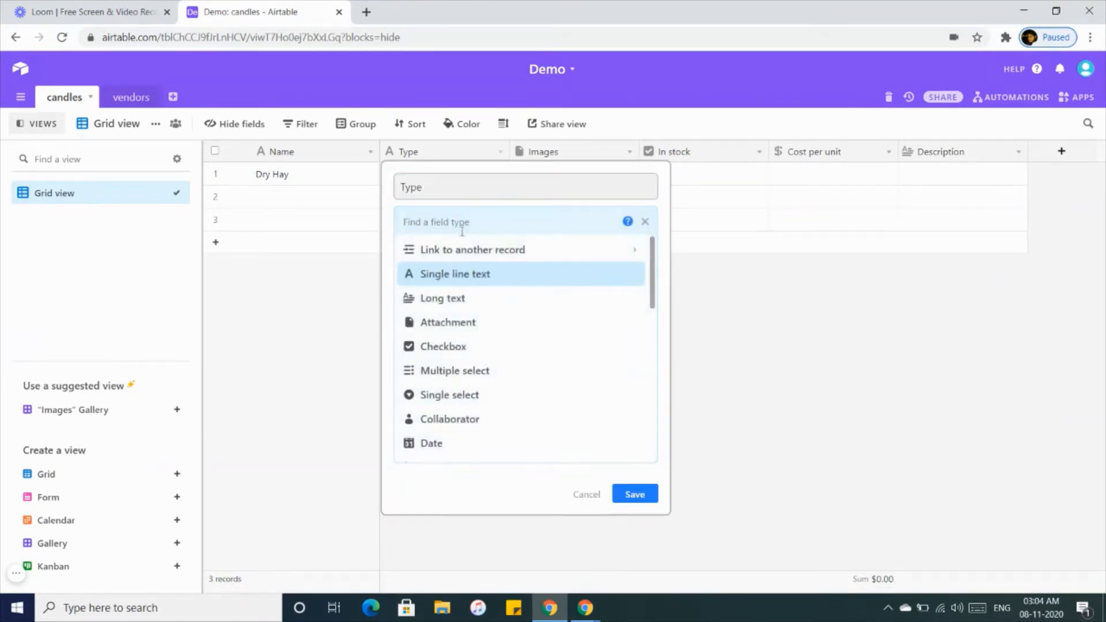
click(456, 395)
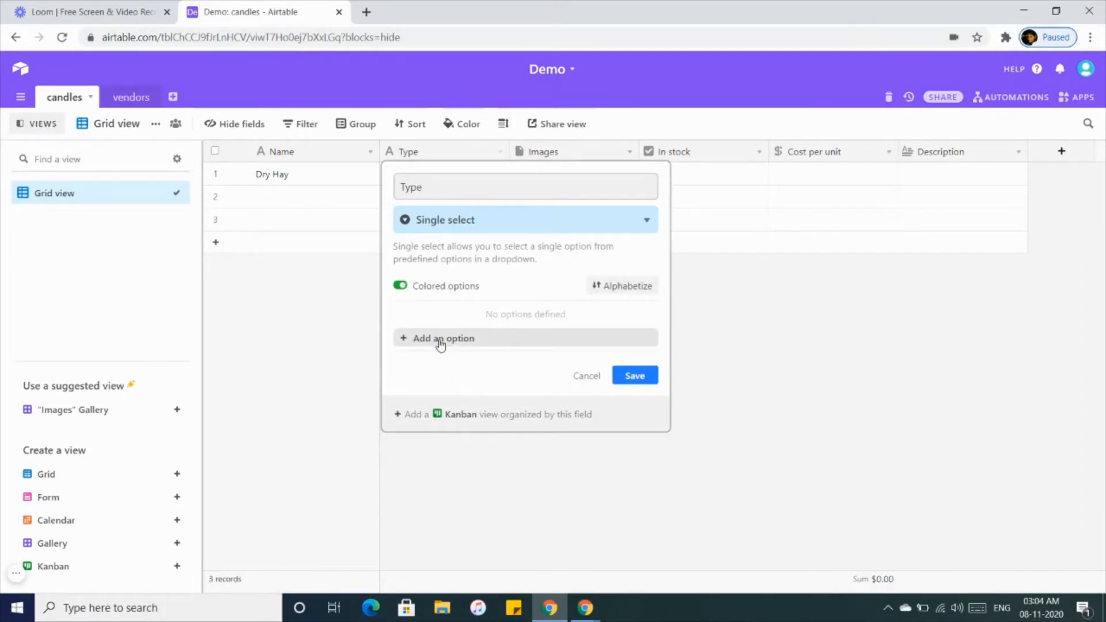
Add "Scented candles" and "Aromatic candles" as the first two options of the Type field
double_click(441, 344)
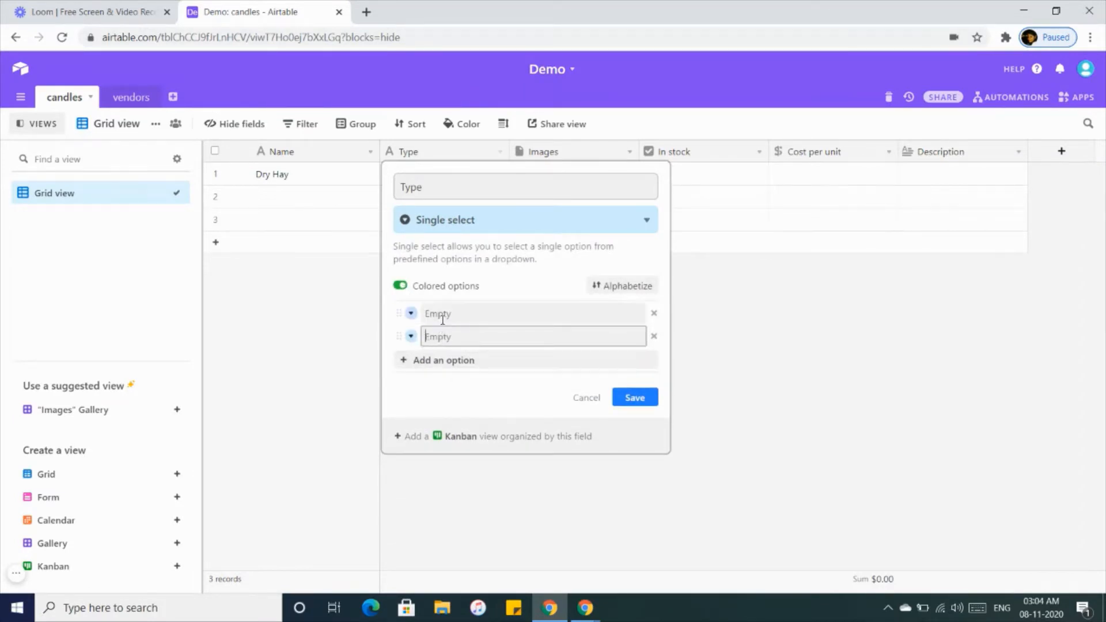
click(442, 314)
text(Scent)
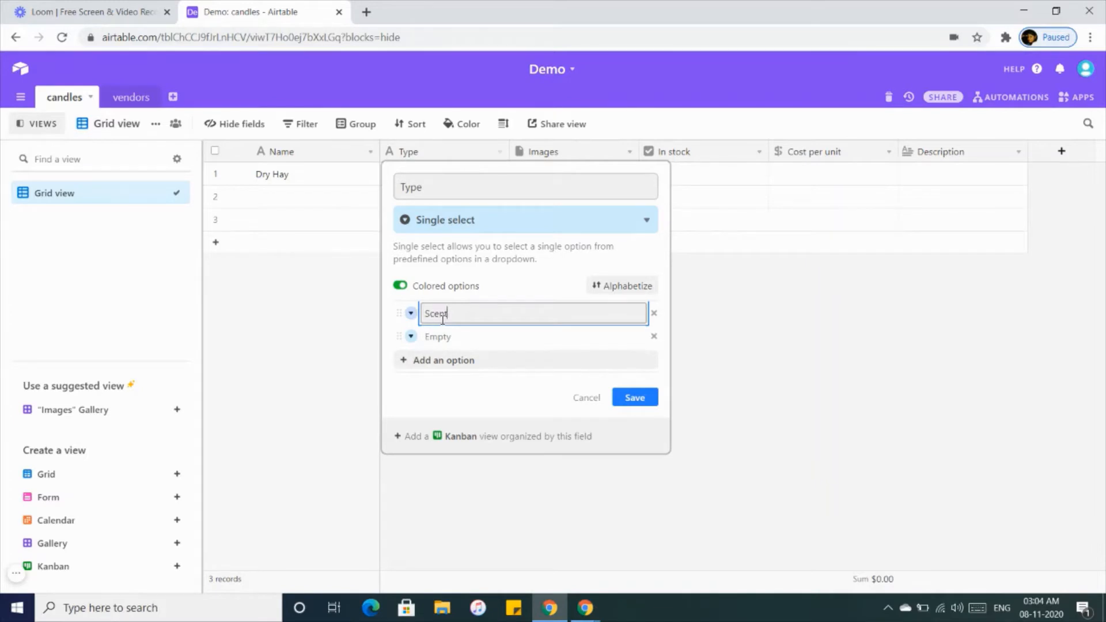
text(ed candles)
click(441, 338)
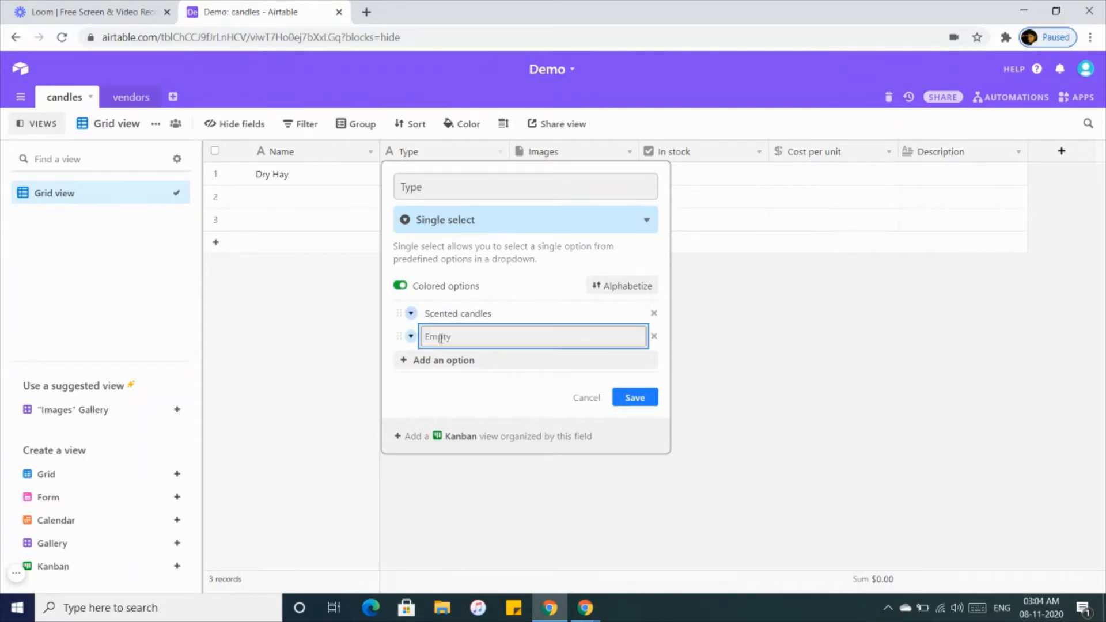
text(Aromatic candles)
key(Return)
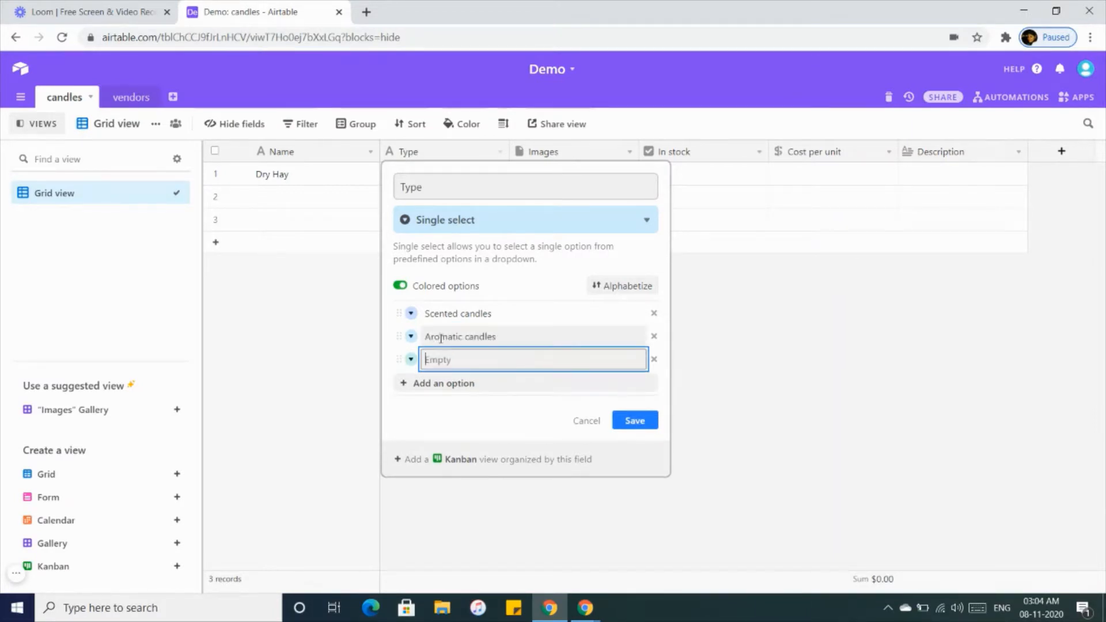
Add the Type options "Home made candles", "Unscented candles" and "Colorful candles", and save the field
text(Home made canles)
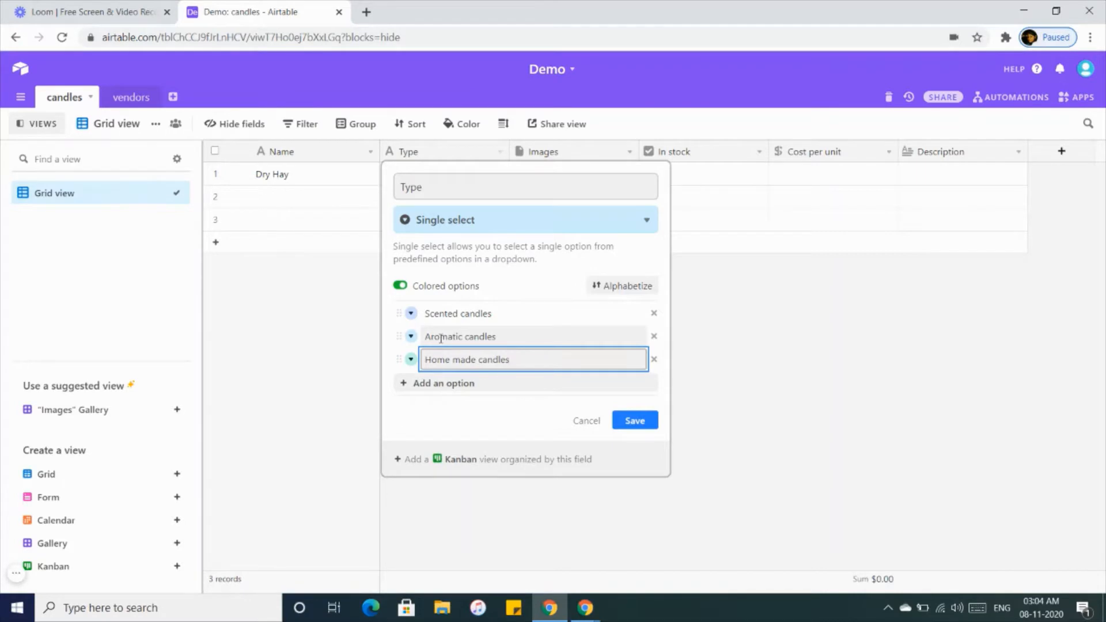
key(Return)
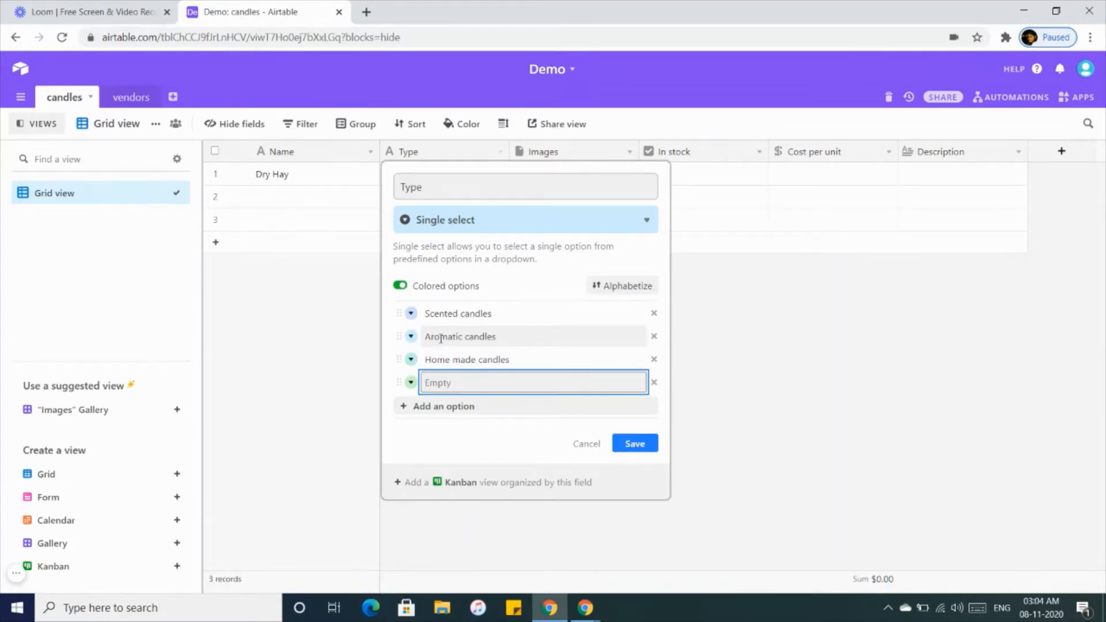
text(Unscented c)
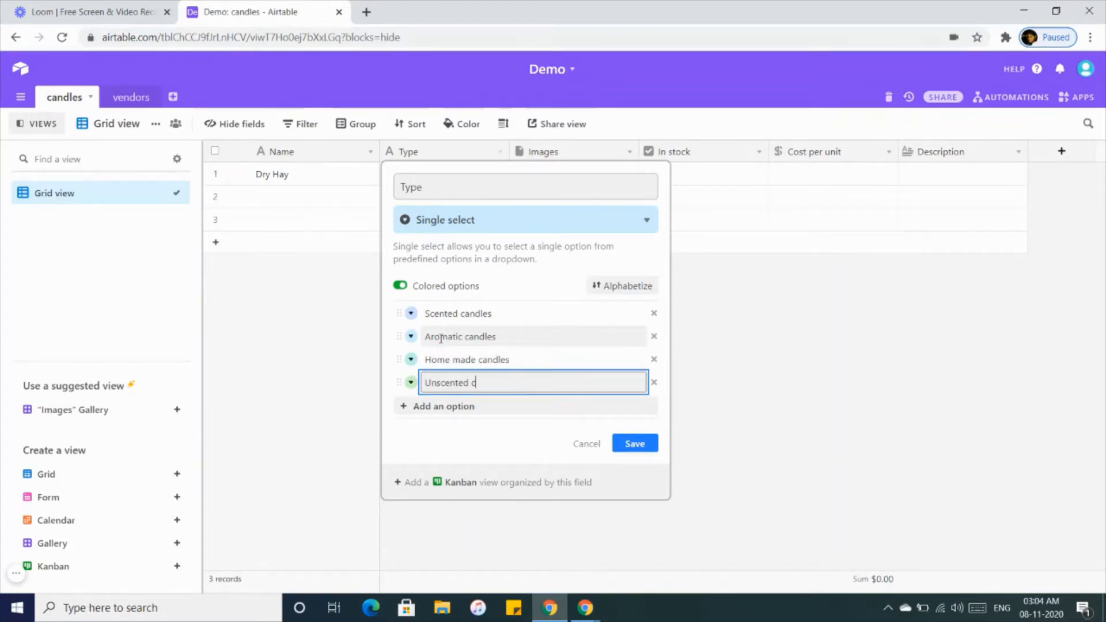
text(anle)
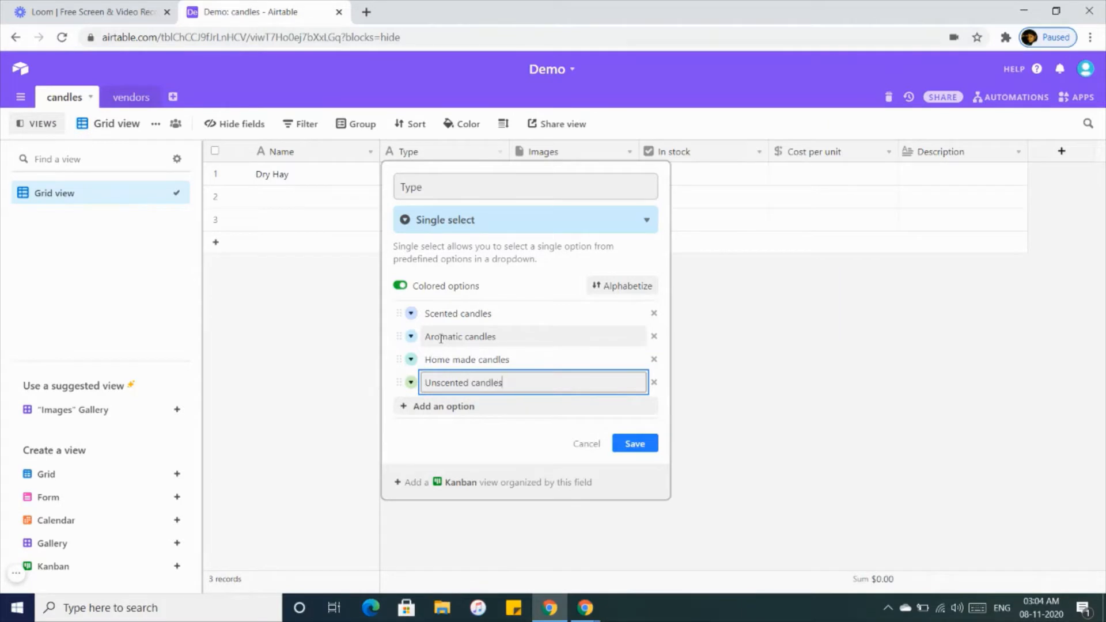
key(Return)
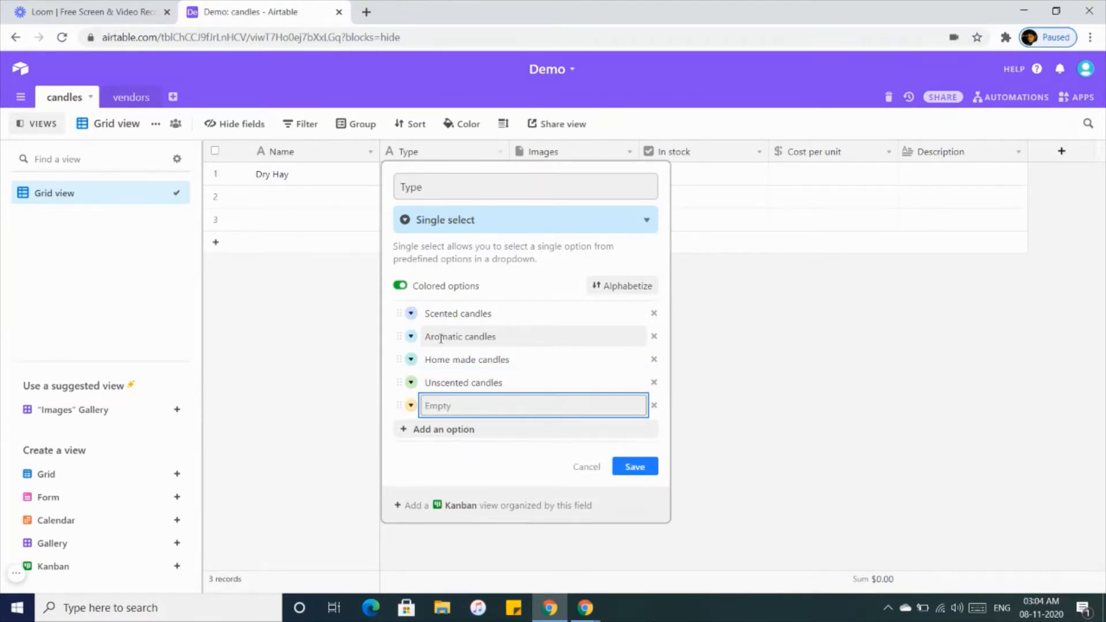
text(Colorful candles)
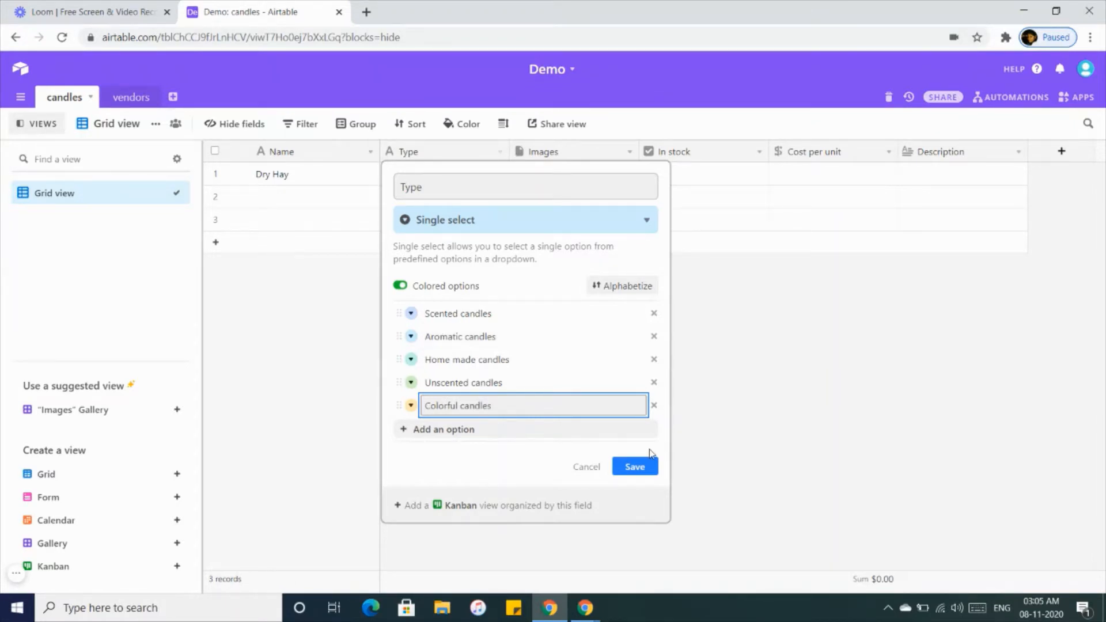
click(644, 464)
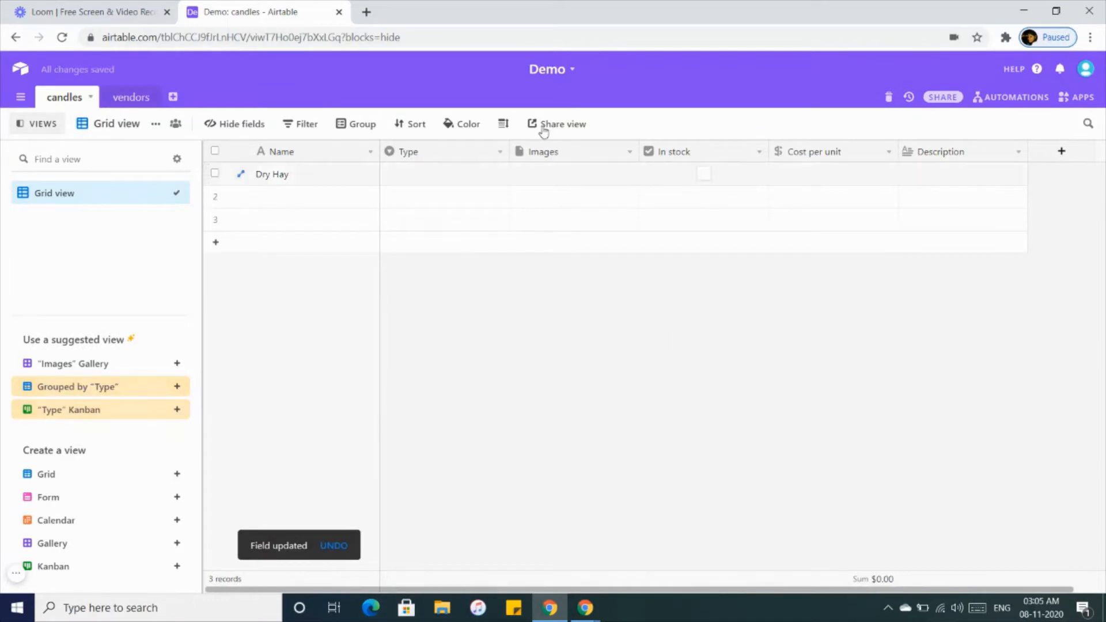
double_click(452, 176)
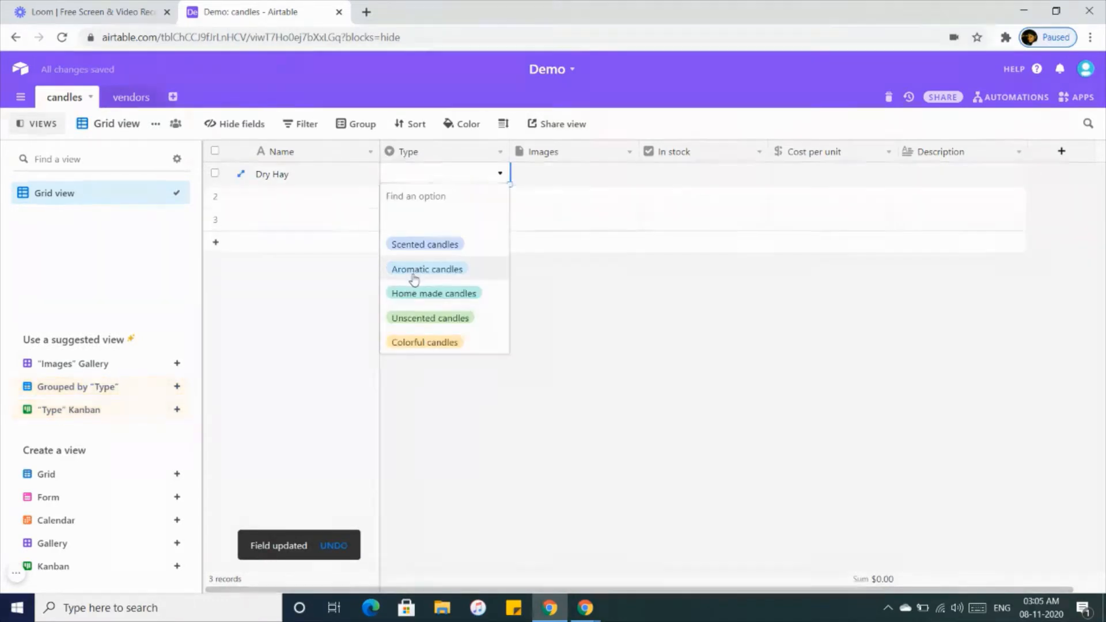
click(437, 320)
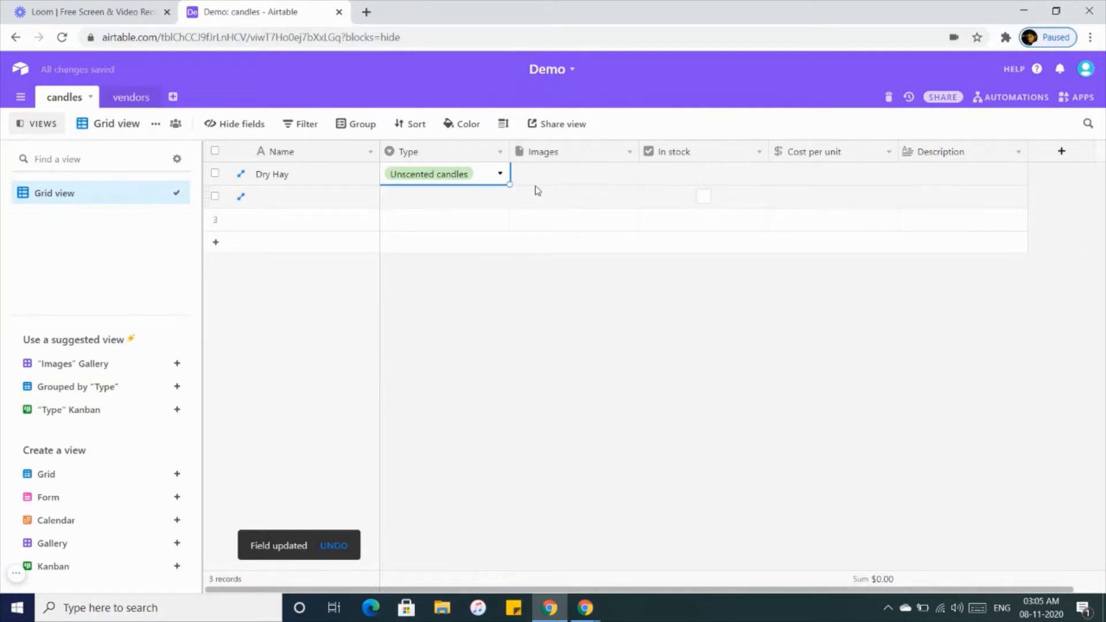
click(549, 173)
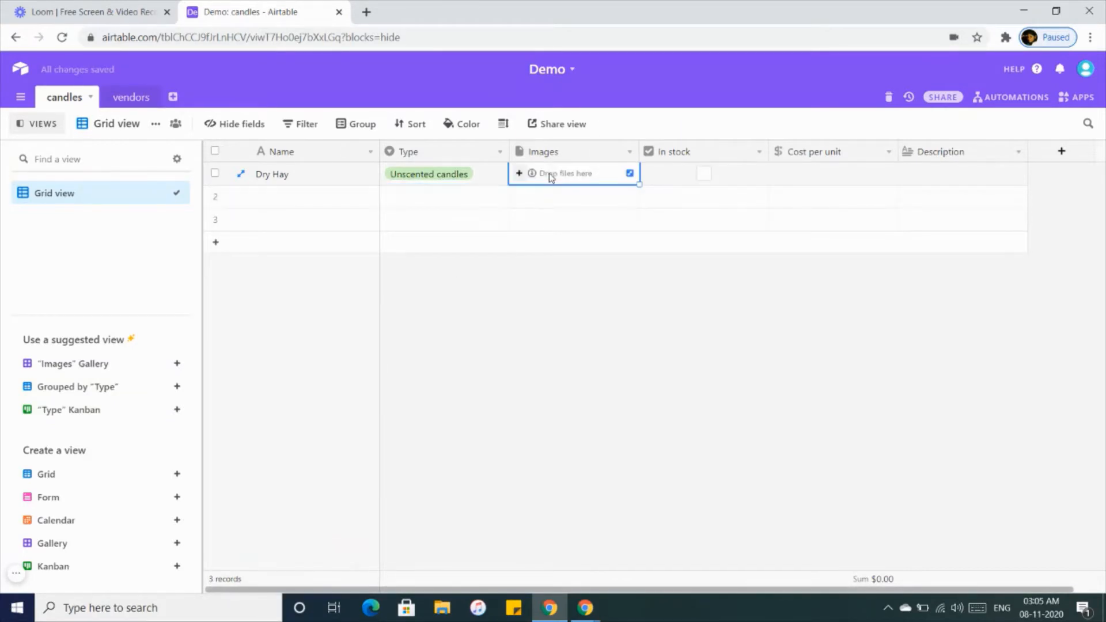
click(519, 174)
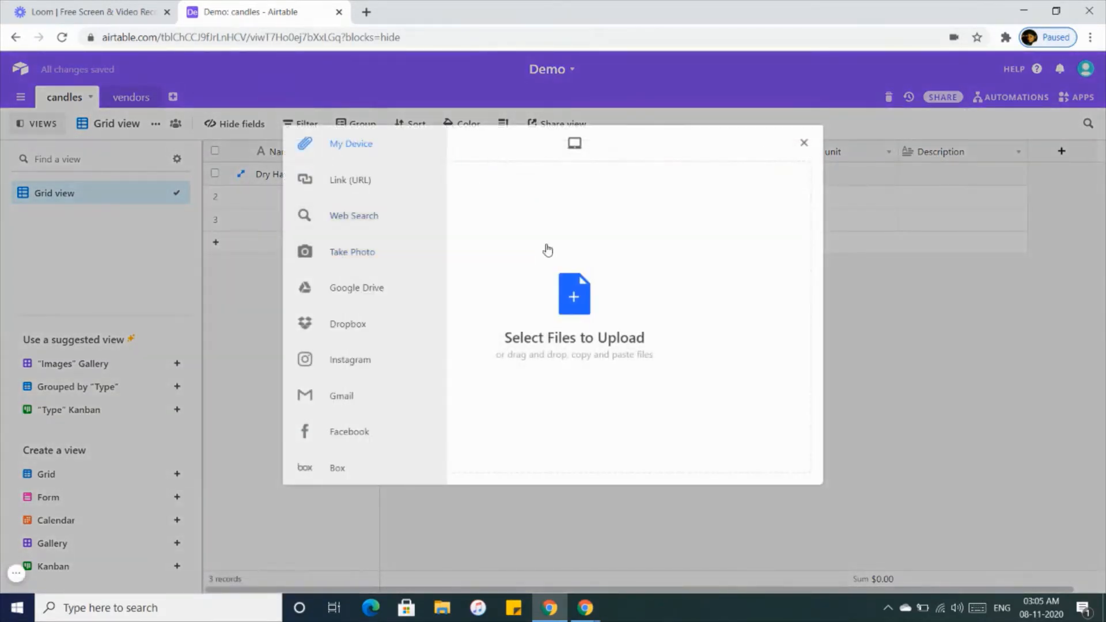
click(564, 278)
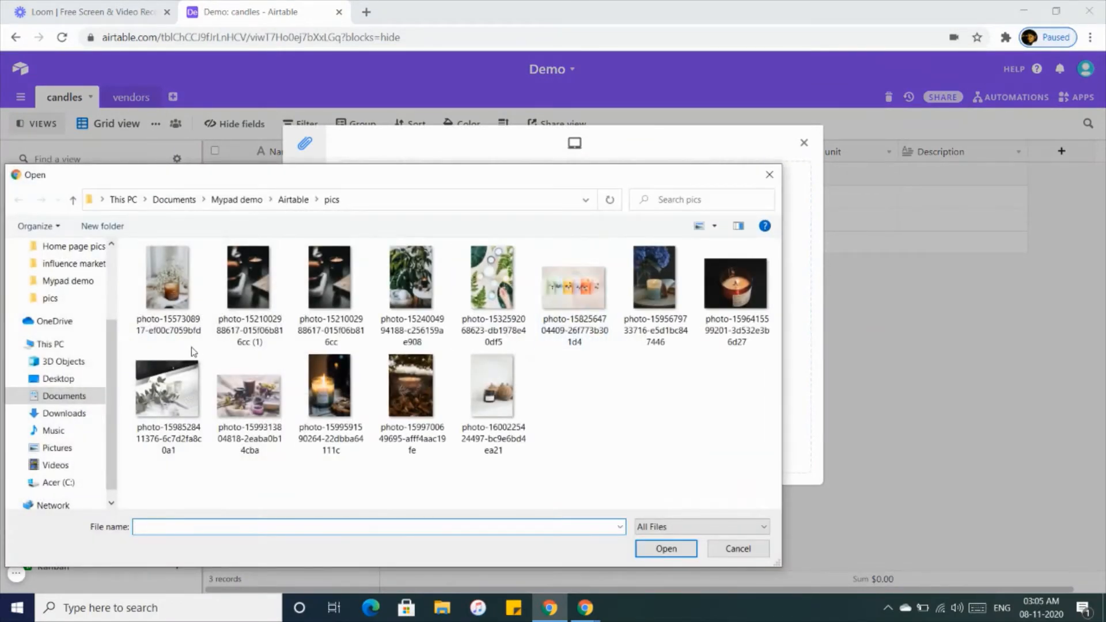
click(165, 288)
double_click(166, 288)
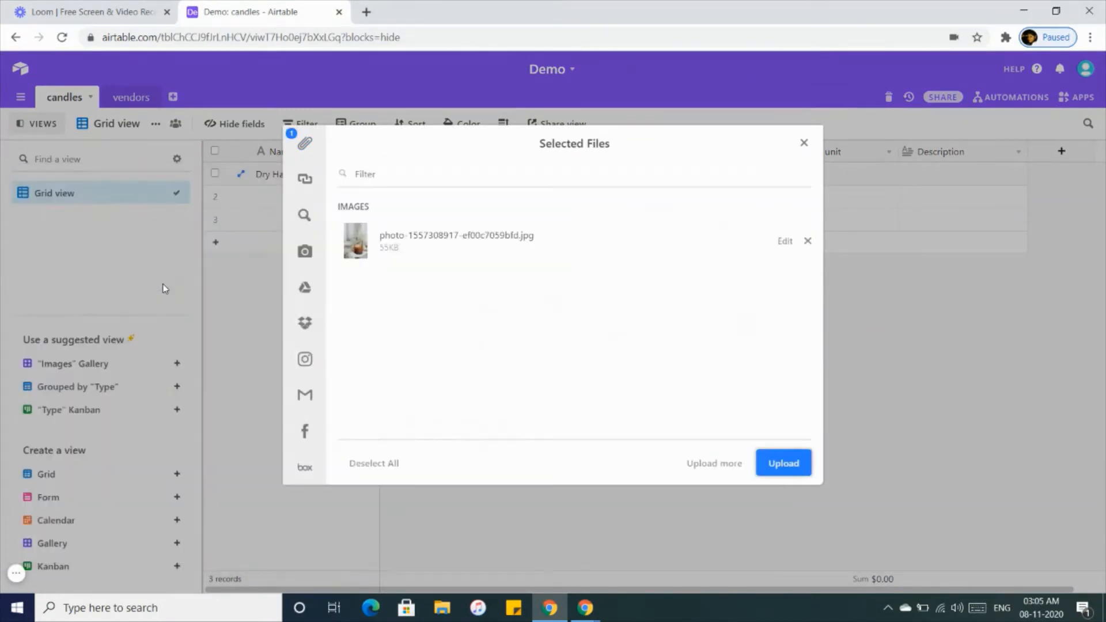
click(784, 464)
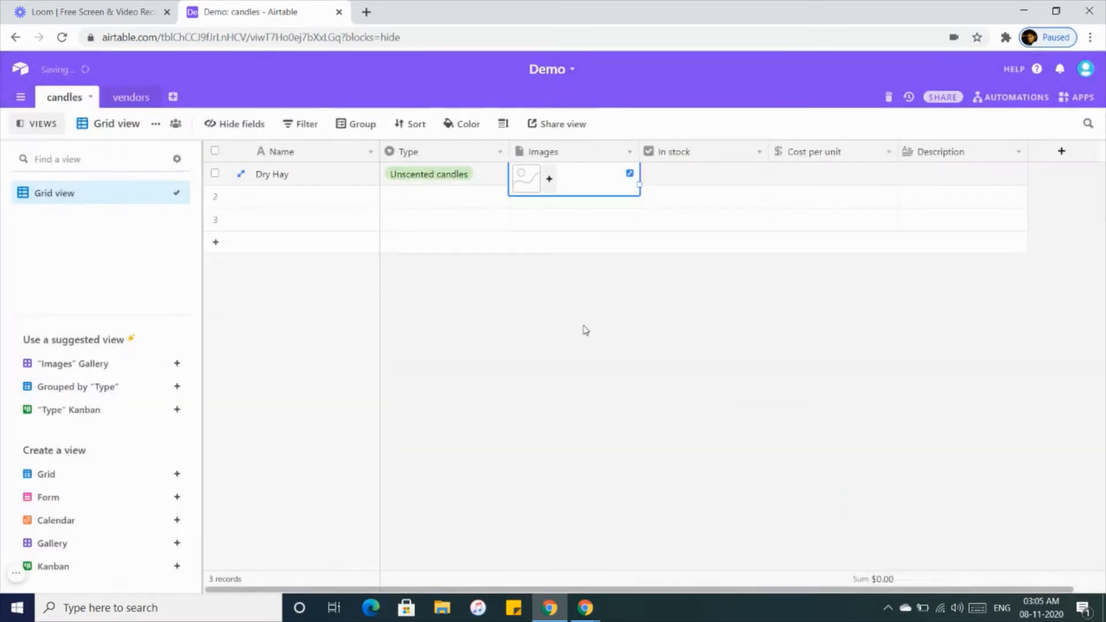
Mark the Dry Hay record as in stock and set its cost per unit to $5
click(684, 180)
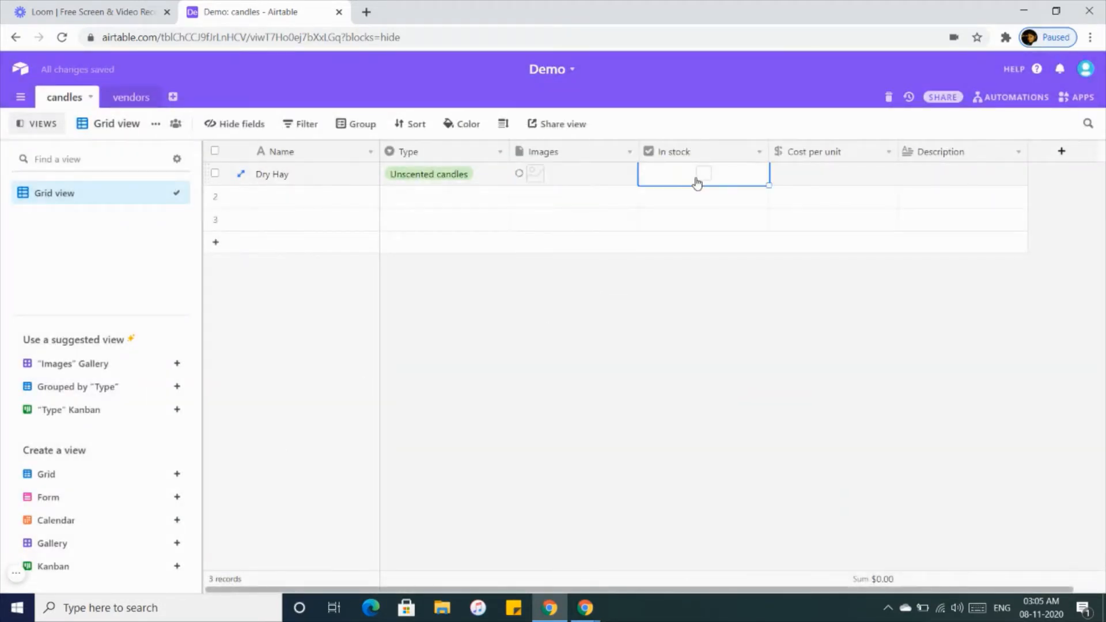
click(697, 182)
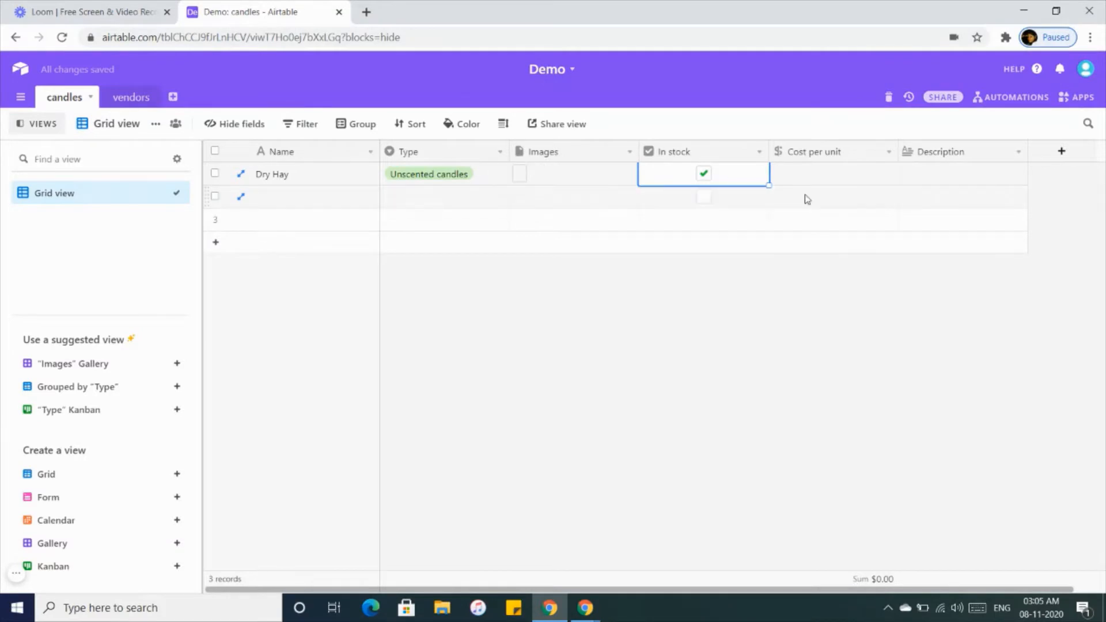
click(832, 178)
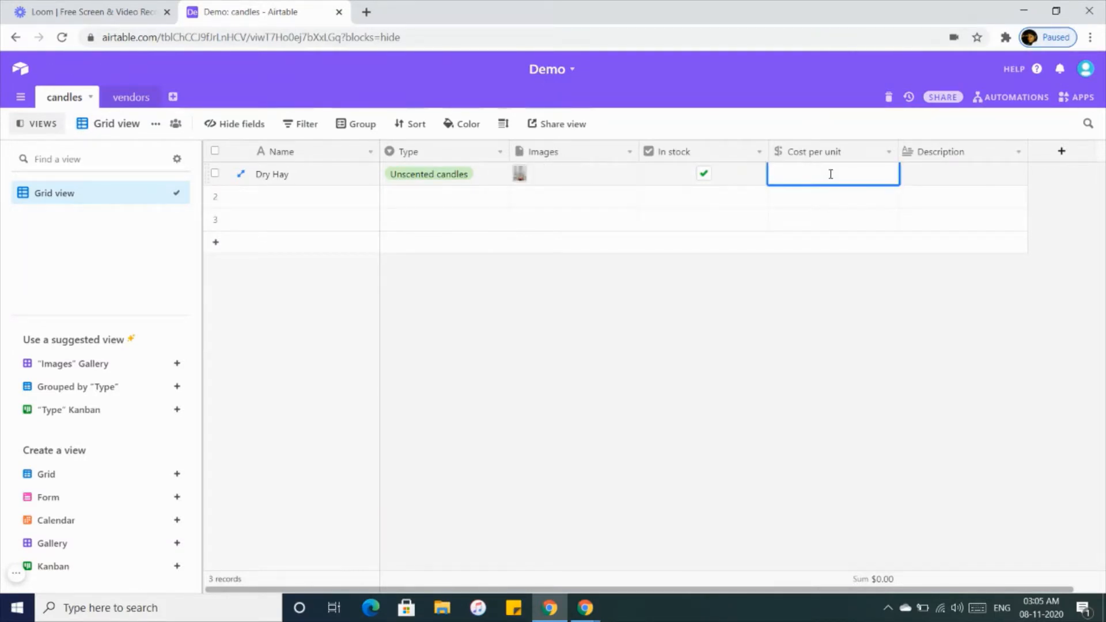
text(5)
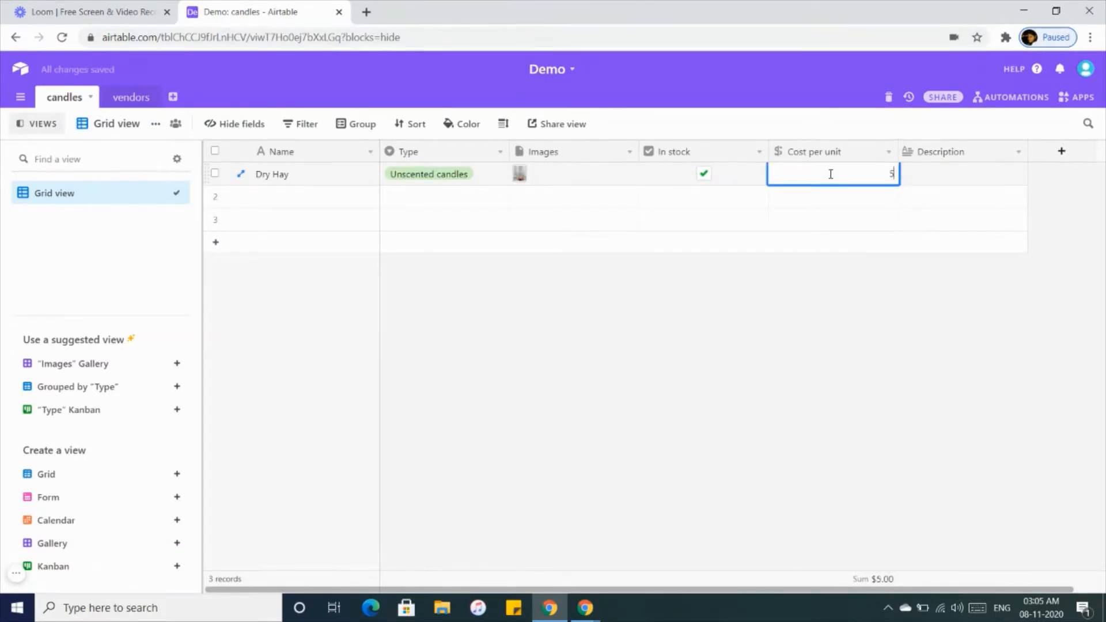
key(Return)
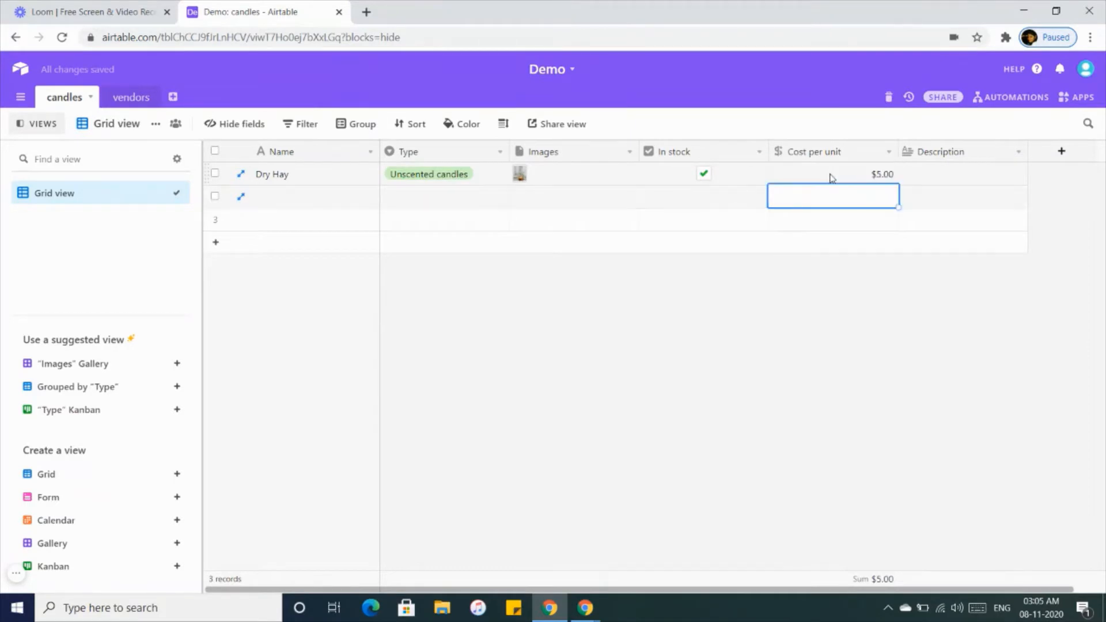
Enter "Vegan candles with special design" as the description of the Dry Hay record
double_click(954, 173)
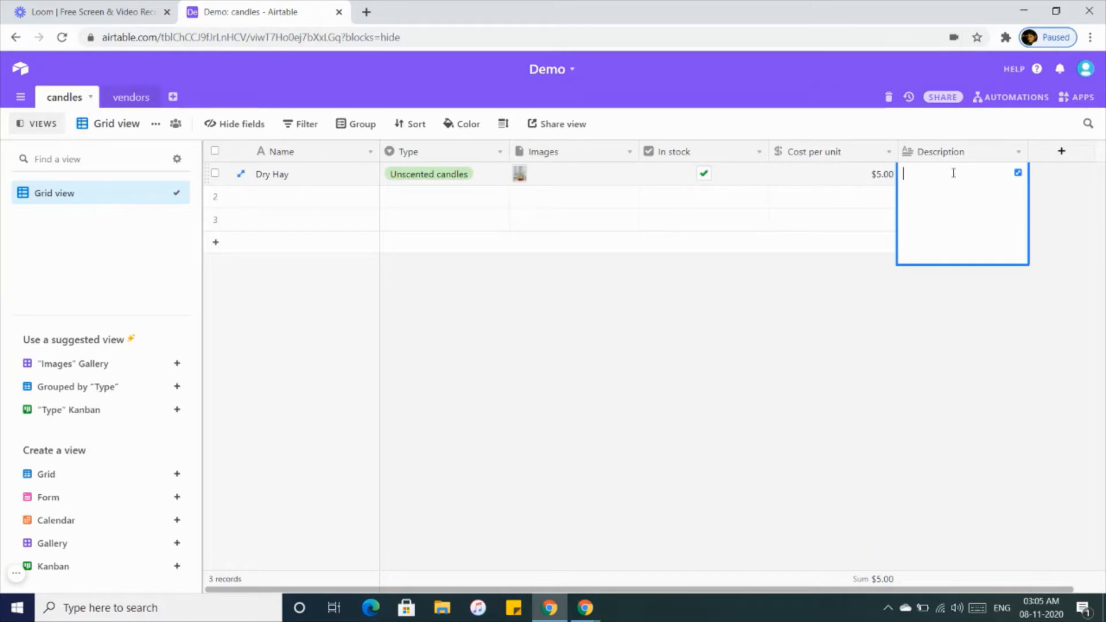
text(Ven)
key(BackSpace)
text(g)
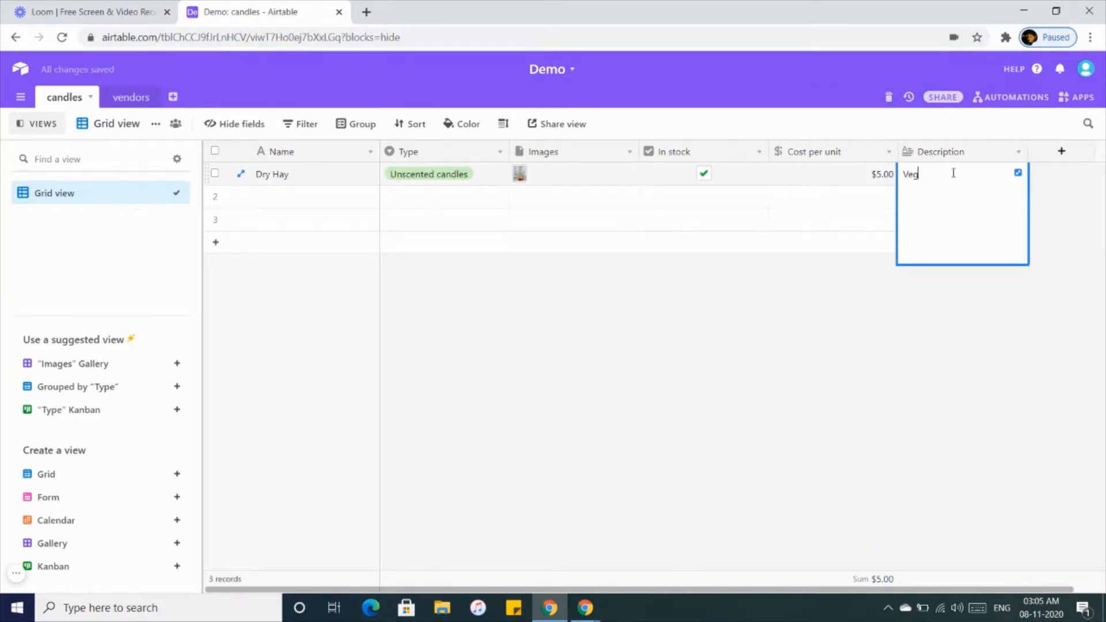
text(an candles with special design)
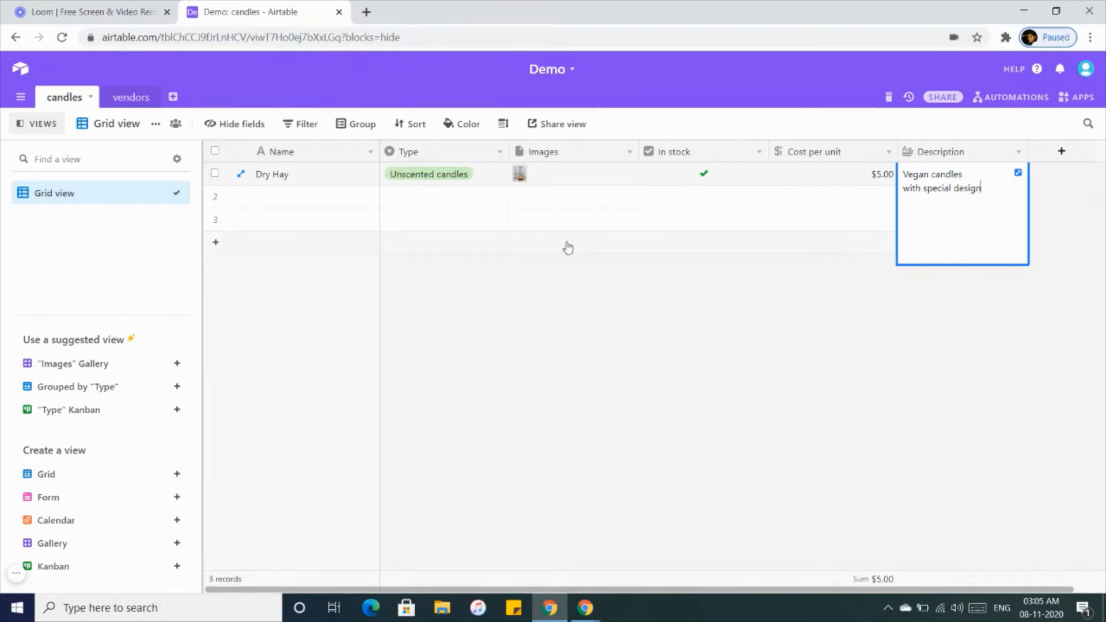
click(628, 220)
Name the second candles record "lavender candles" and select its Type cell
click(279, 213)
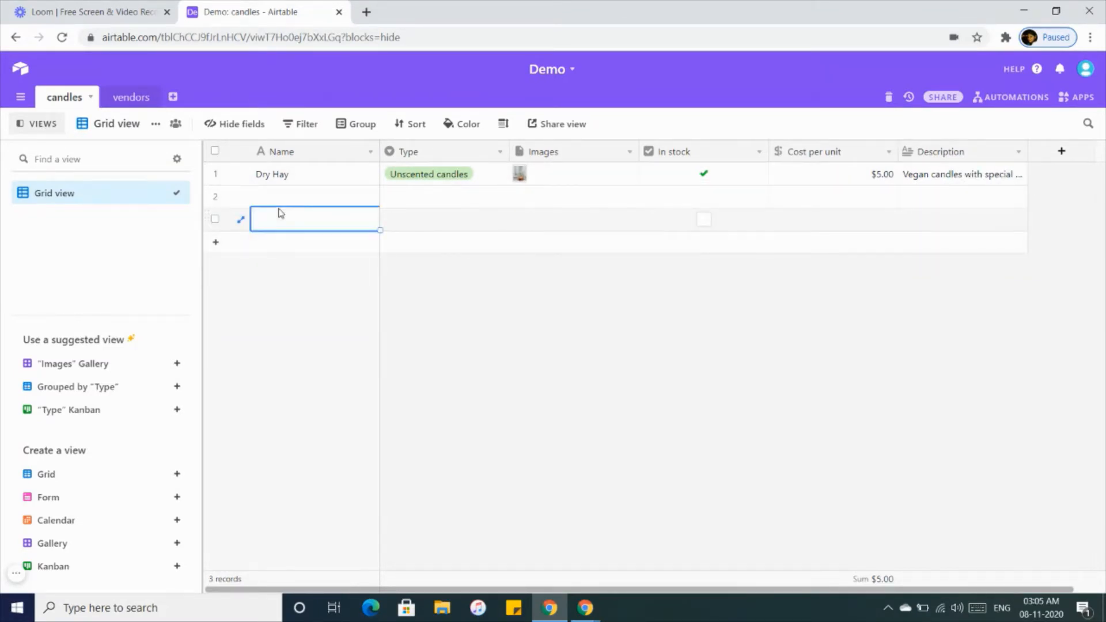
double_click(279, 200)
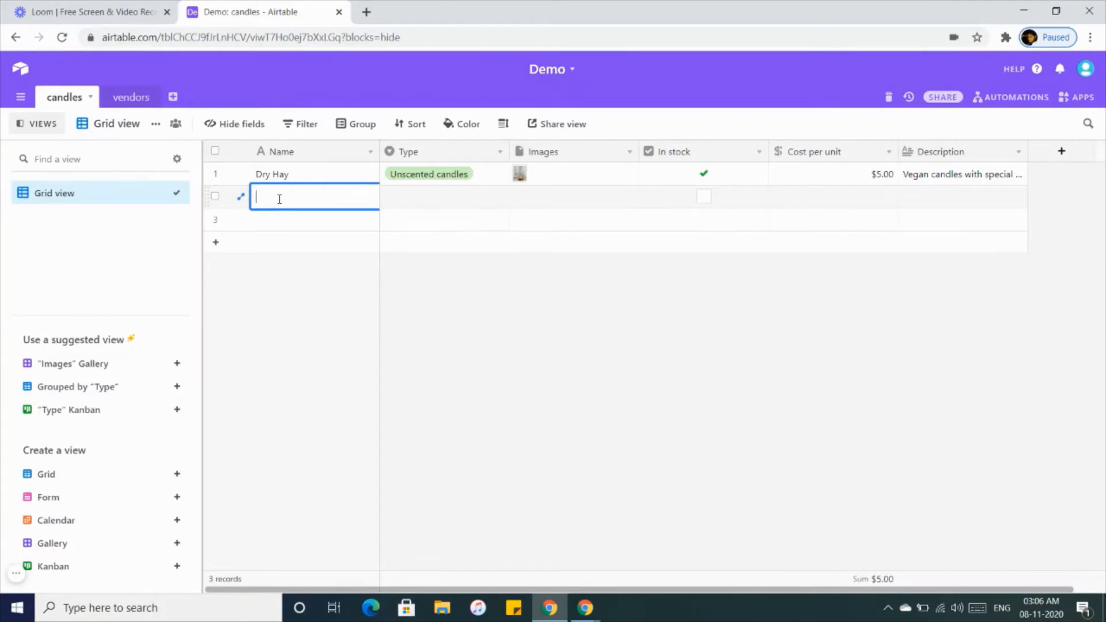
text(lavender candles)
click(422, 217)
click(422, 201)
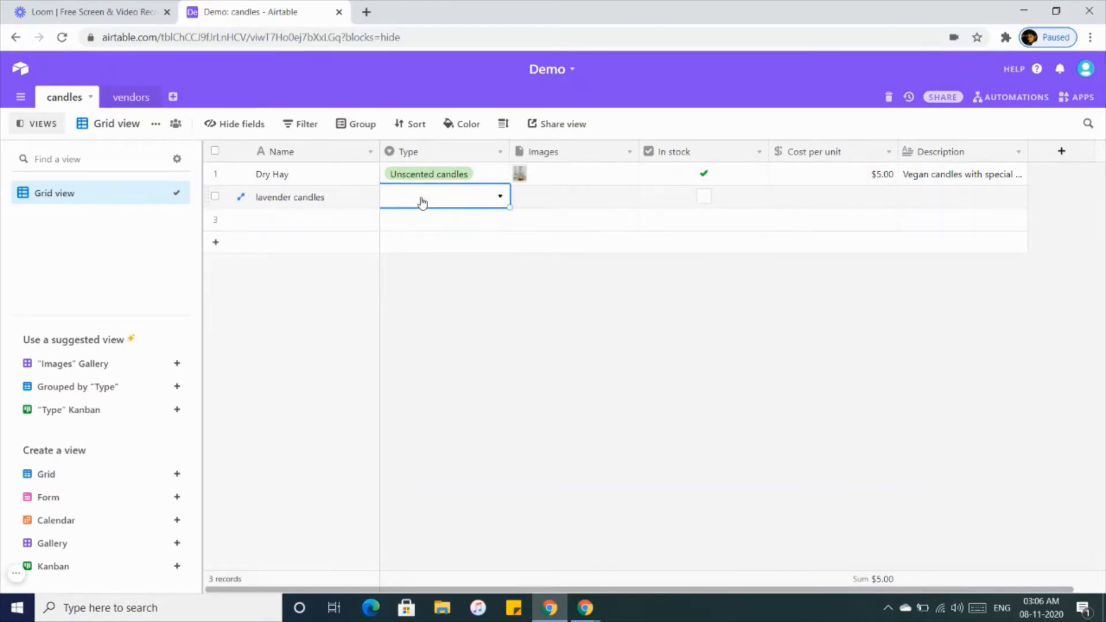
click(422, 202)
click(410, 294)
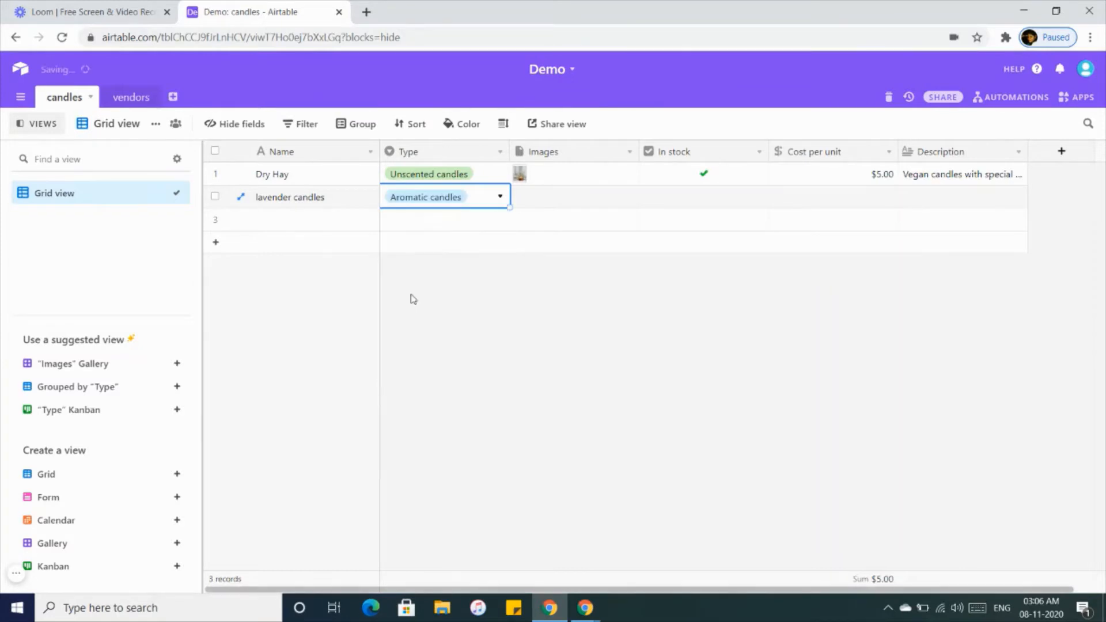
click(553, 196)
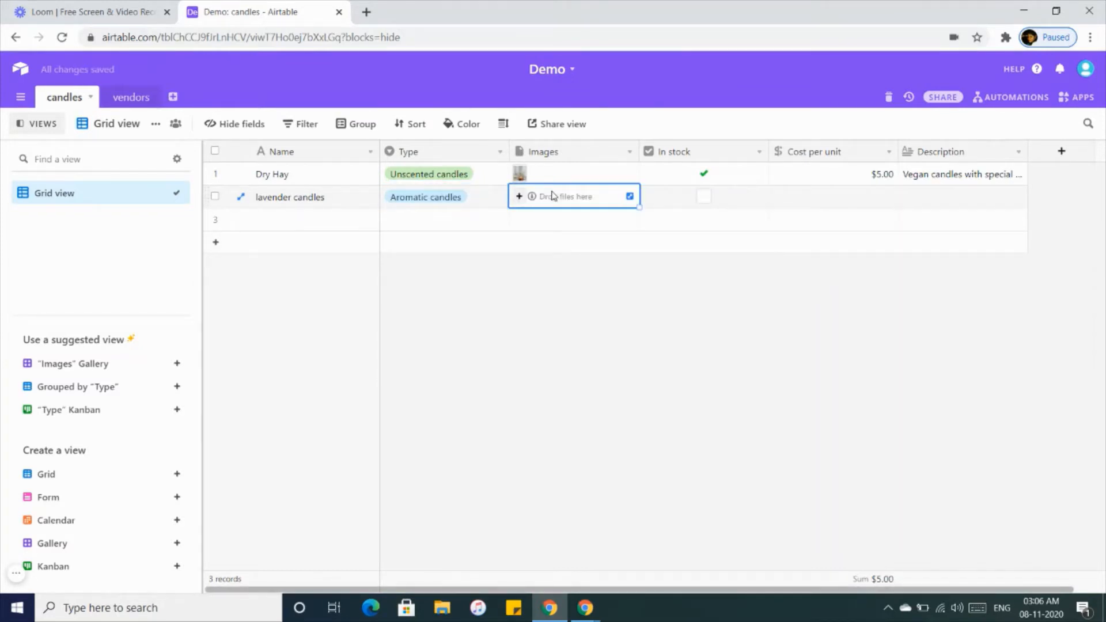
click(519, 196)
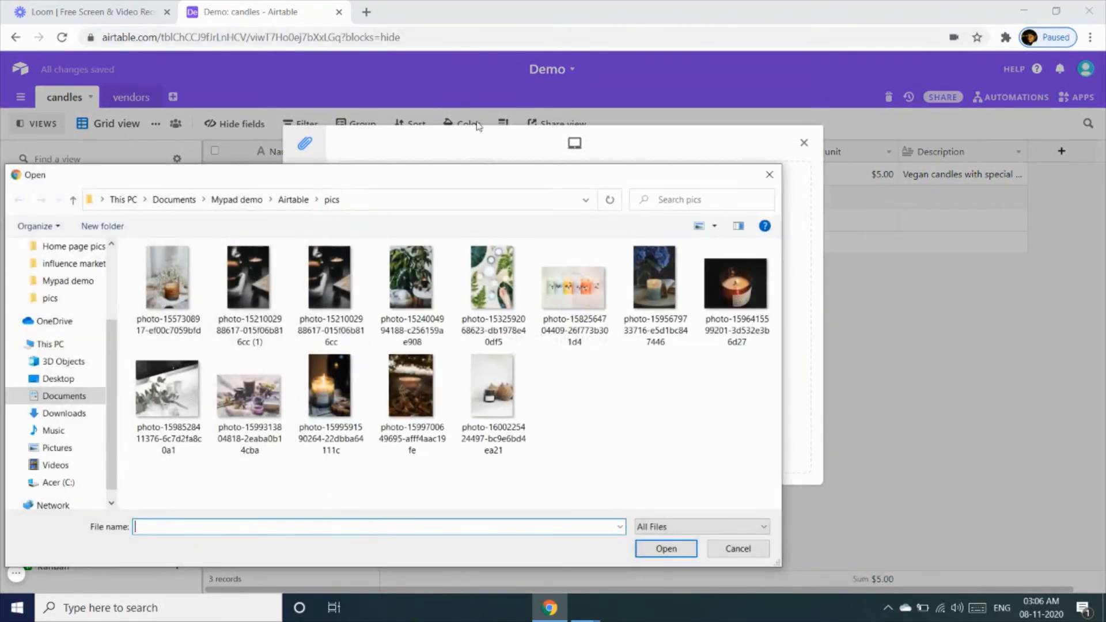
click(267, 408)
double_click(268, 408)
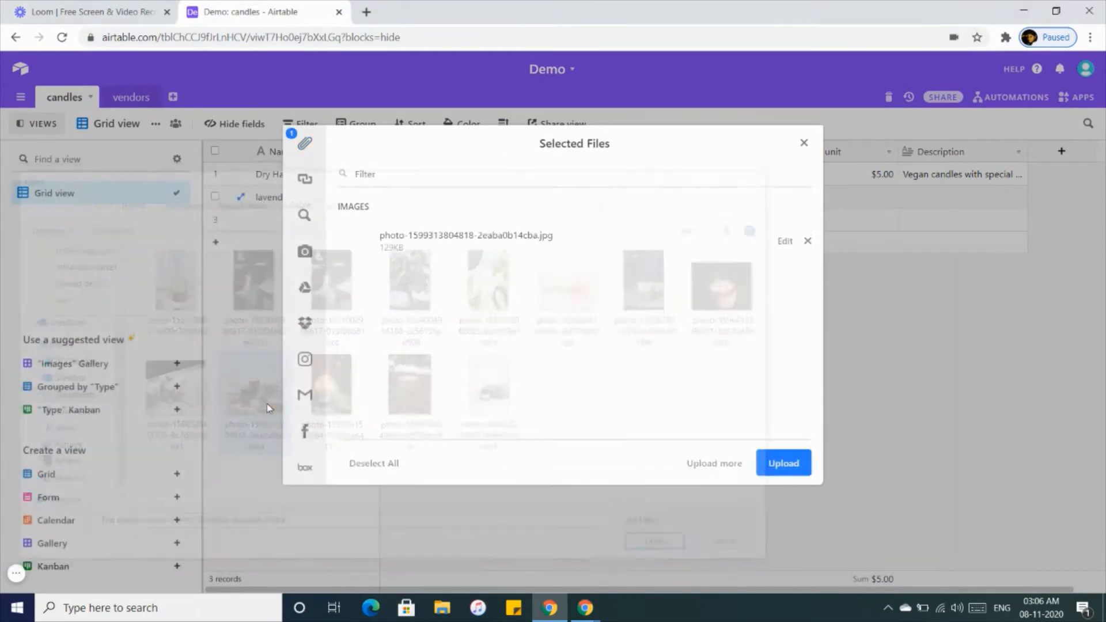
click(803, 469)
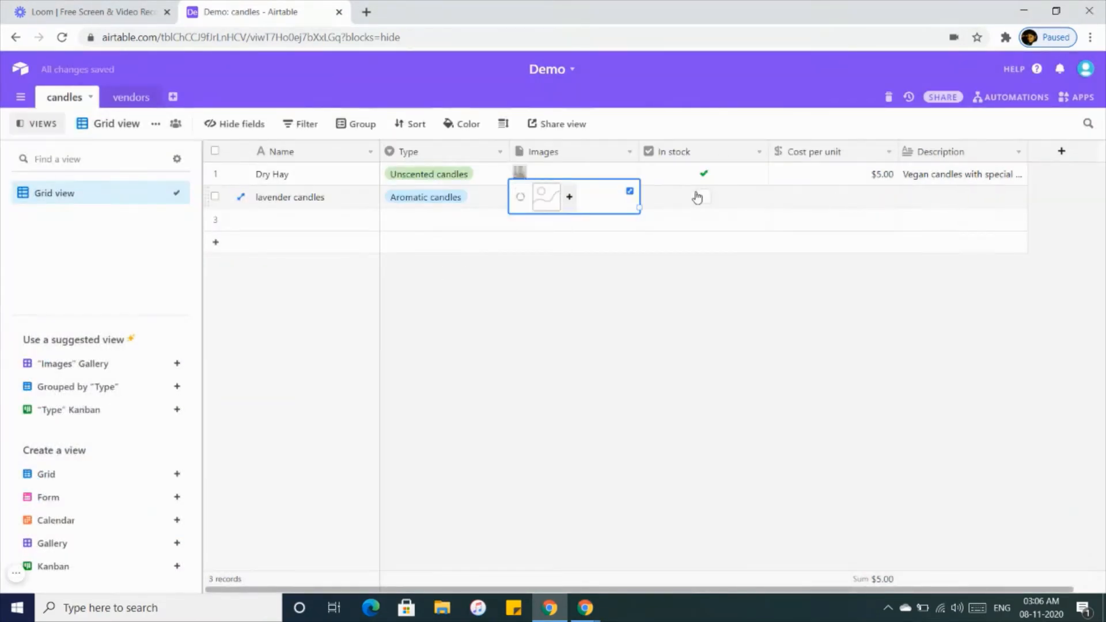
Mark the lavender candles record as in stock and set its cost per unit to $7
click(701, 196)
click(812, 192)
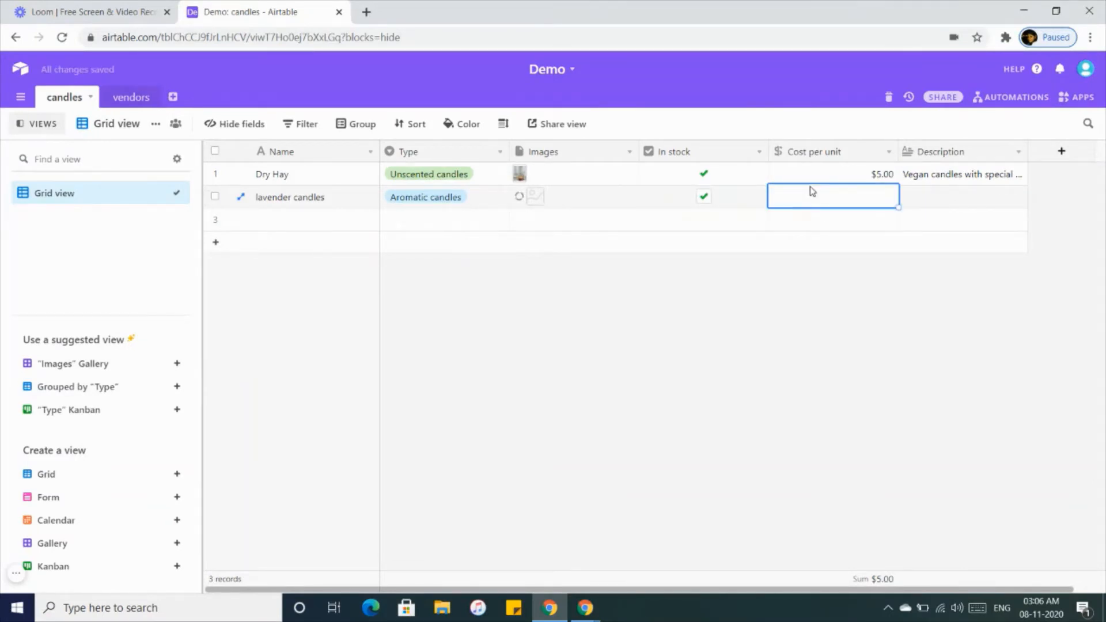
text(7)
key(Return)
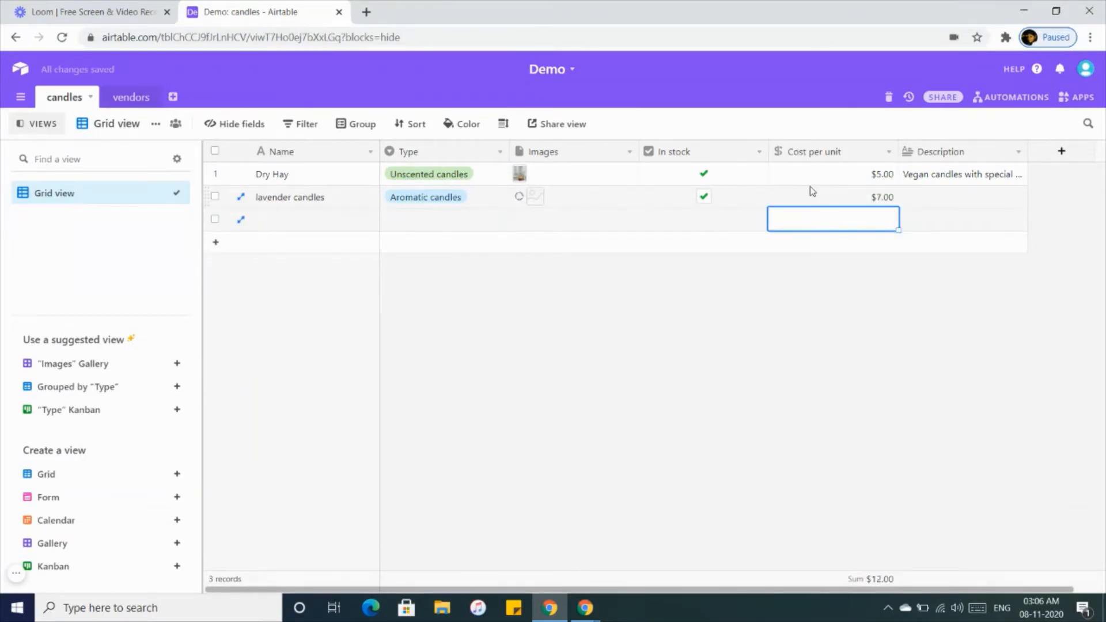
Name the third candles record "Devon candles" and set its type to Colorful candles
click(265, 224)
click(263, 222)
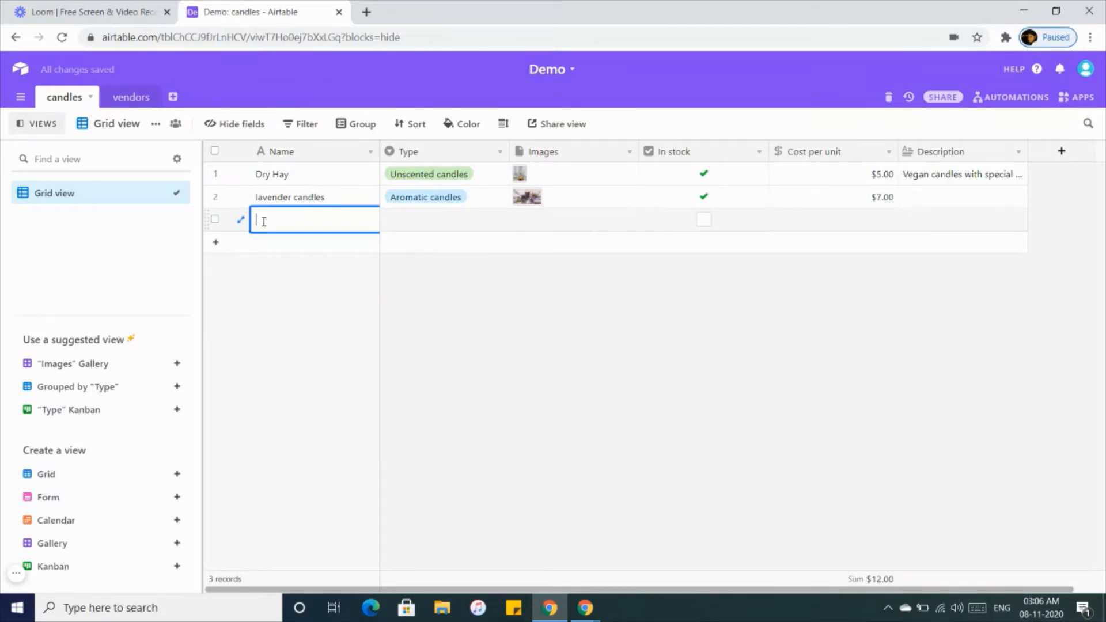
text(Devon candles)
click(422, 228)
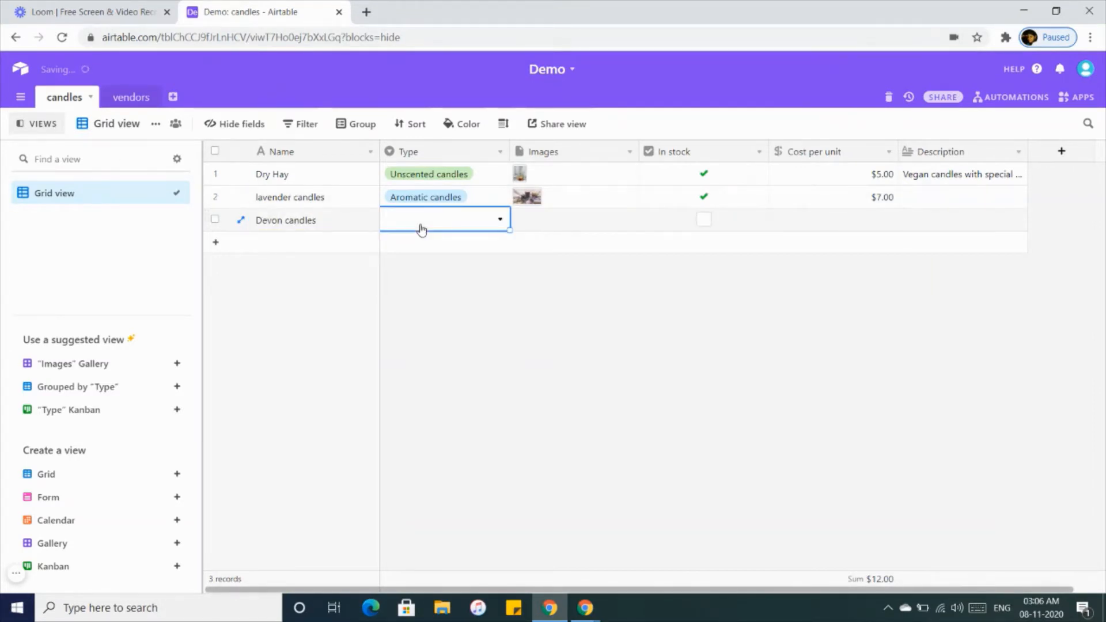
click(421, 229)
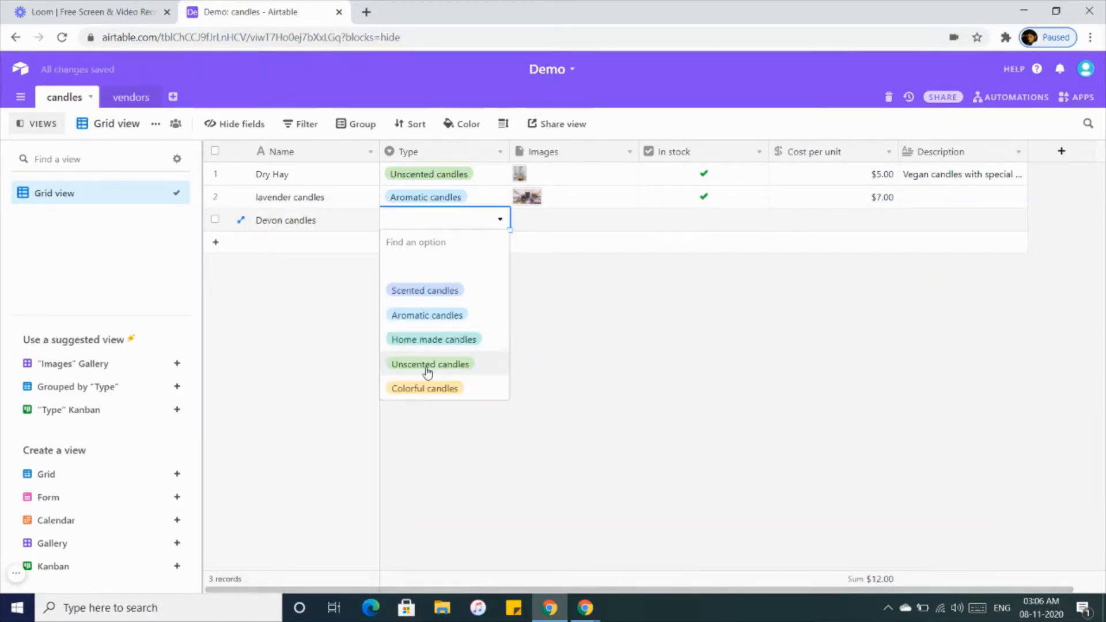
click(427, 389)
click(534, 226)
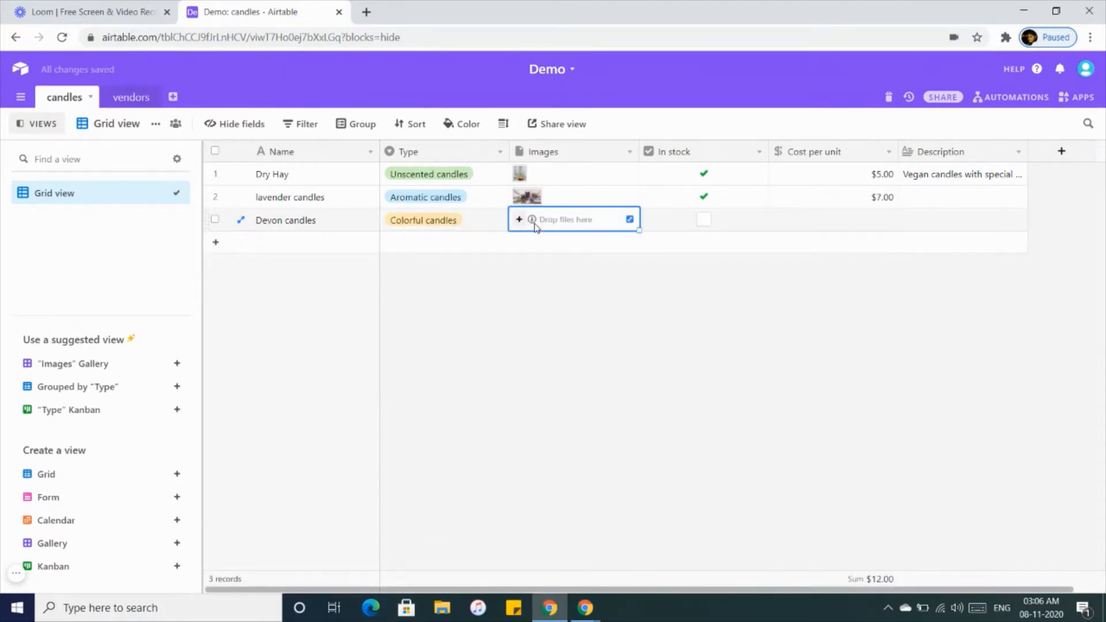
click(524, 222)
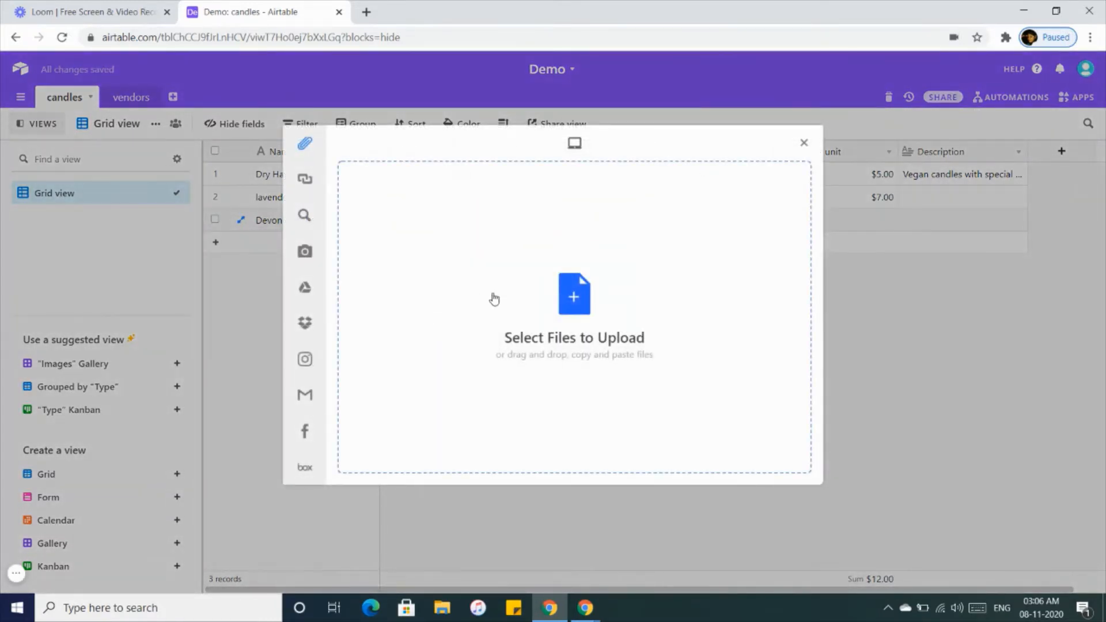
click(494, 298)
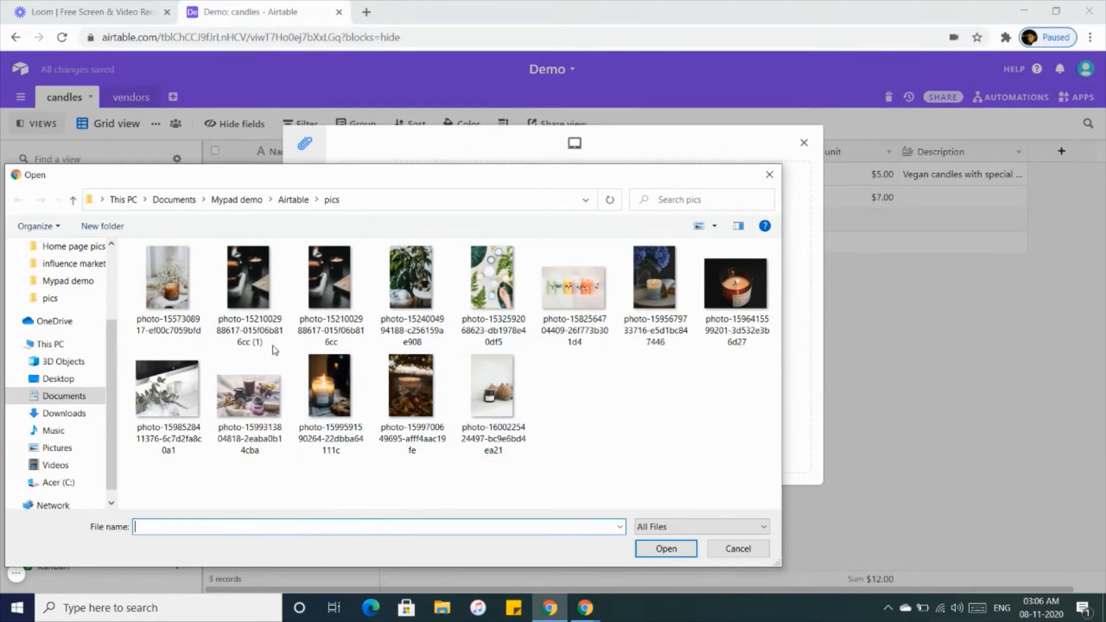
double_click(576, 291)
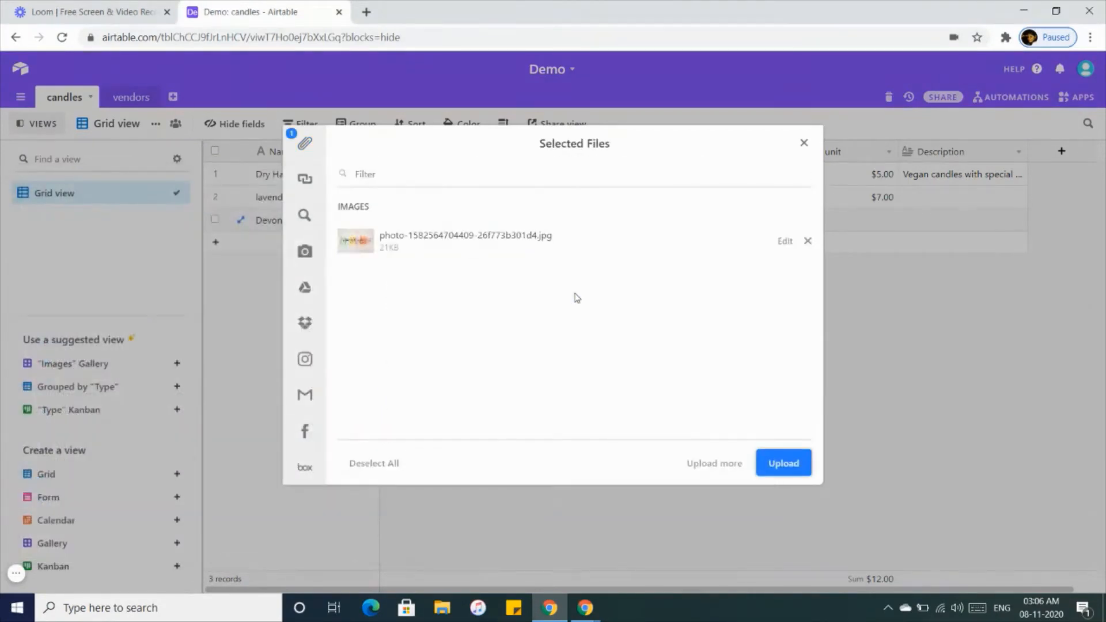
click(775, 468)
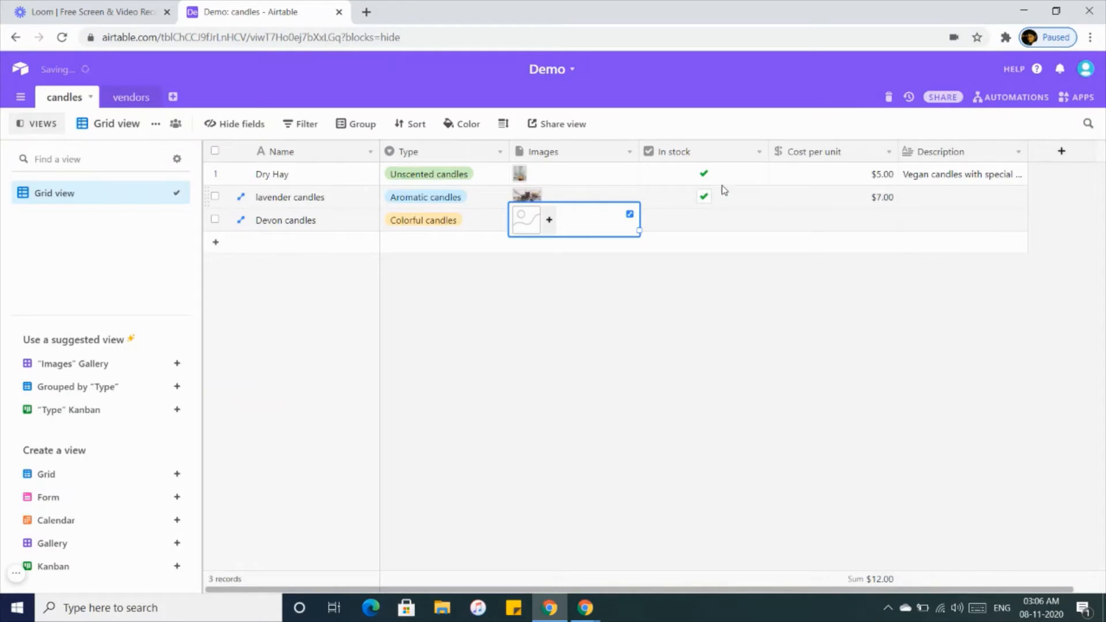
Mark the Devon candles record as in stock and set its cost per unit to $6
click(704, 222)
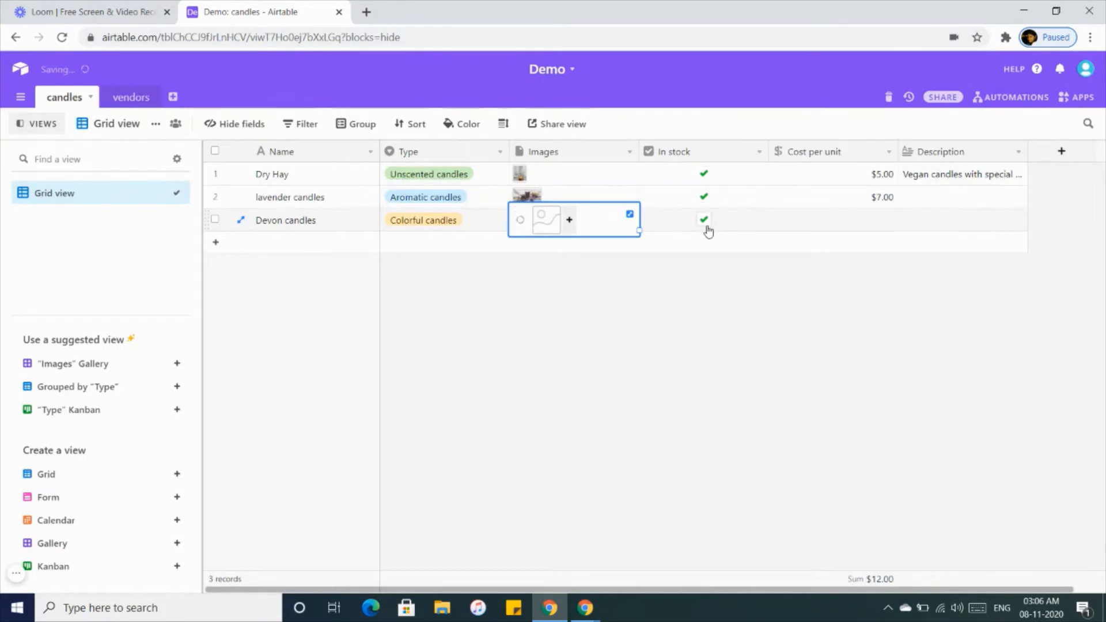
double_click(876, 211)
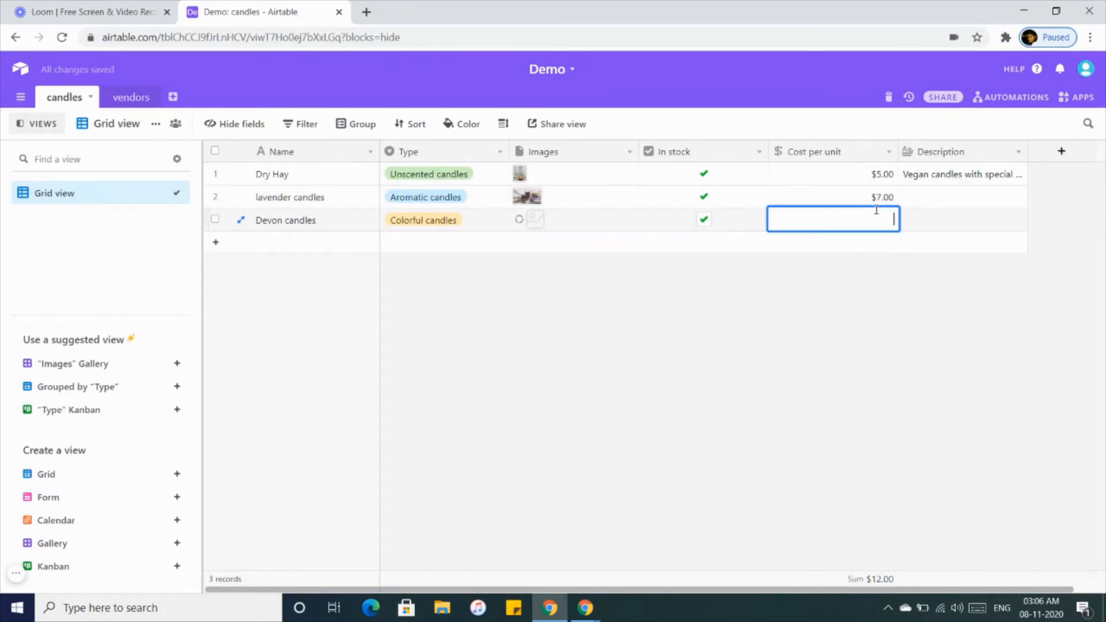
text(6)
key(Return)
click(943, 229)
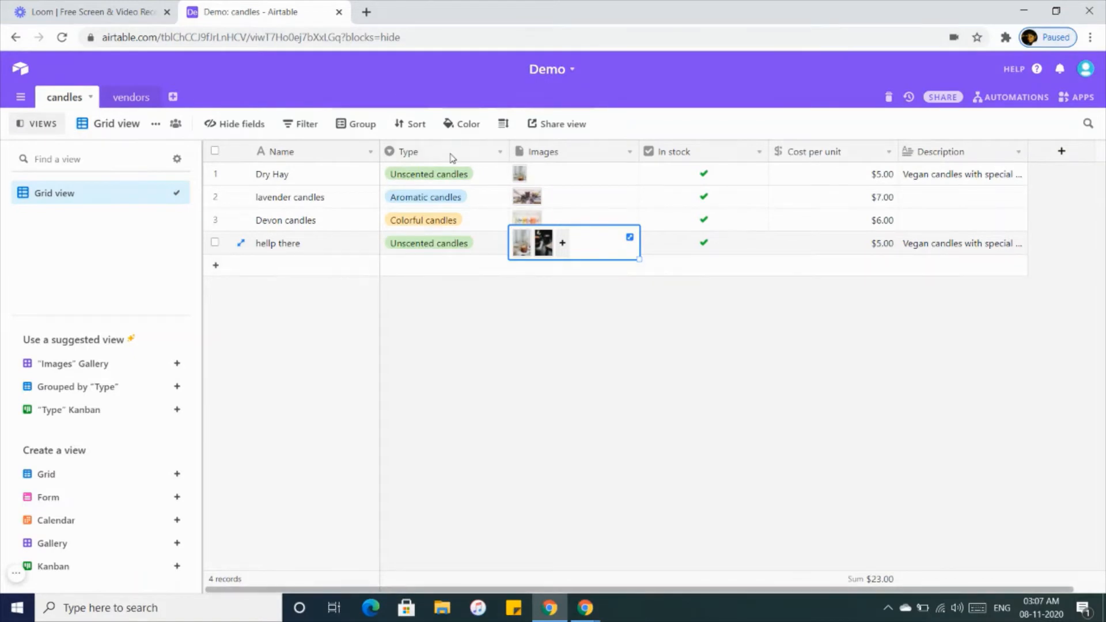
Hide and restore the Type field, and hide the In stock field in the candles grid view
click(236, 123)
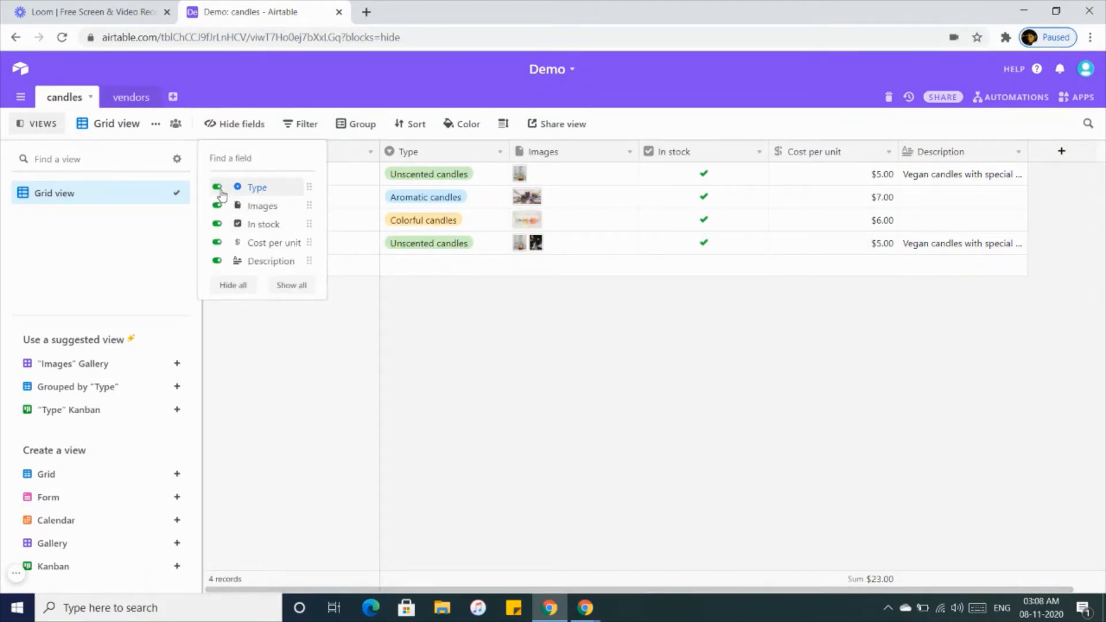
click(219, 188)
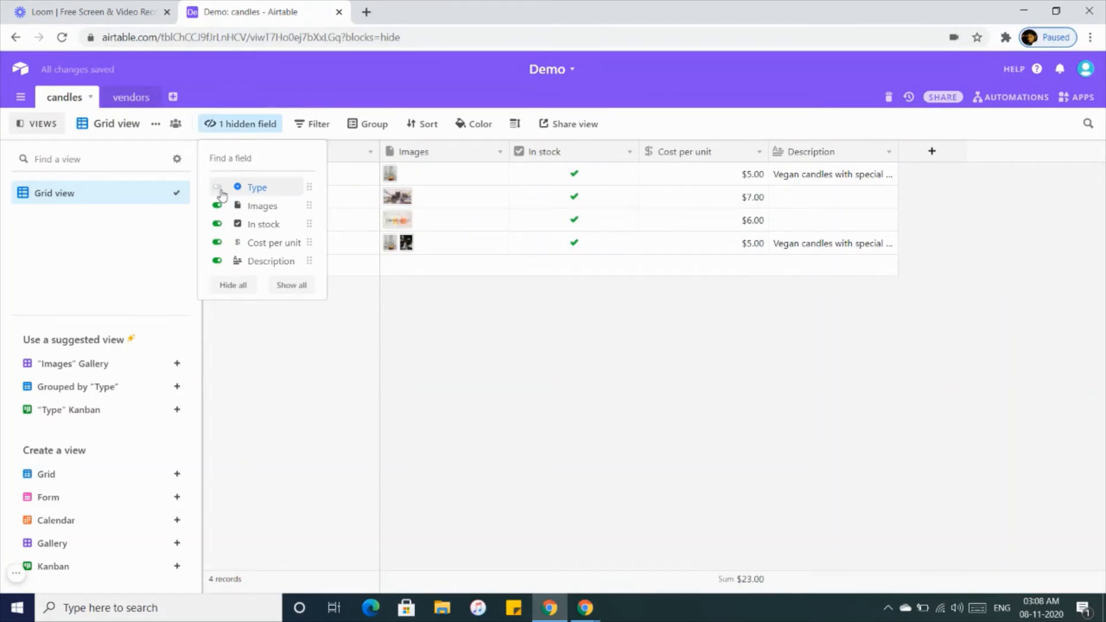
click(218, 188)
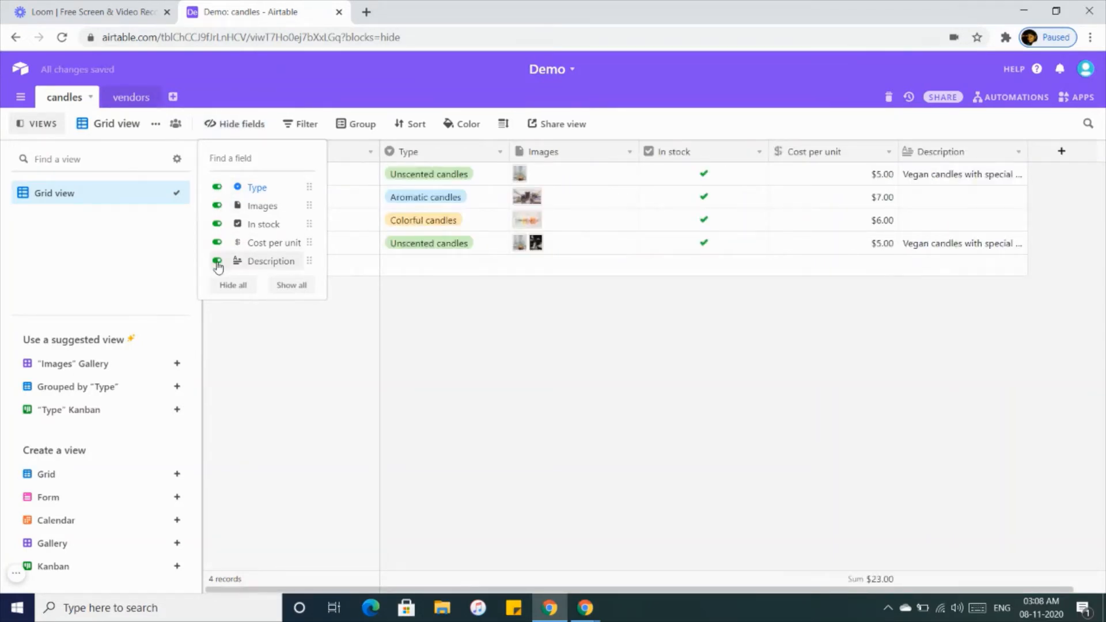
click(218, 225)
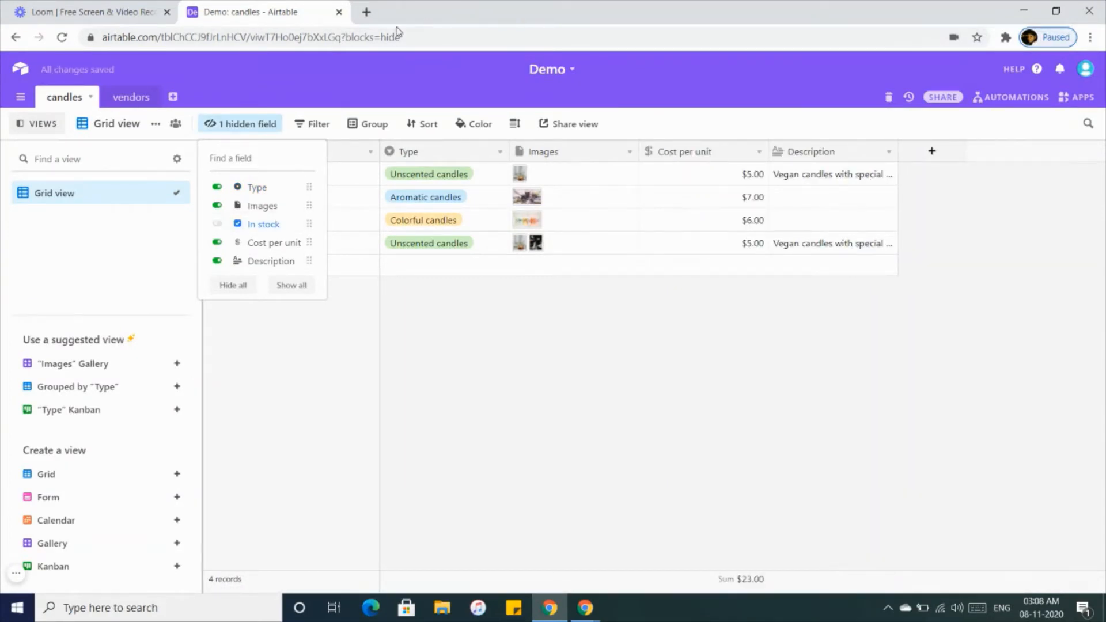
Filter the candles grid view to records where Type is Aromatic candles
click(307, 126)
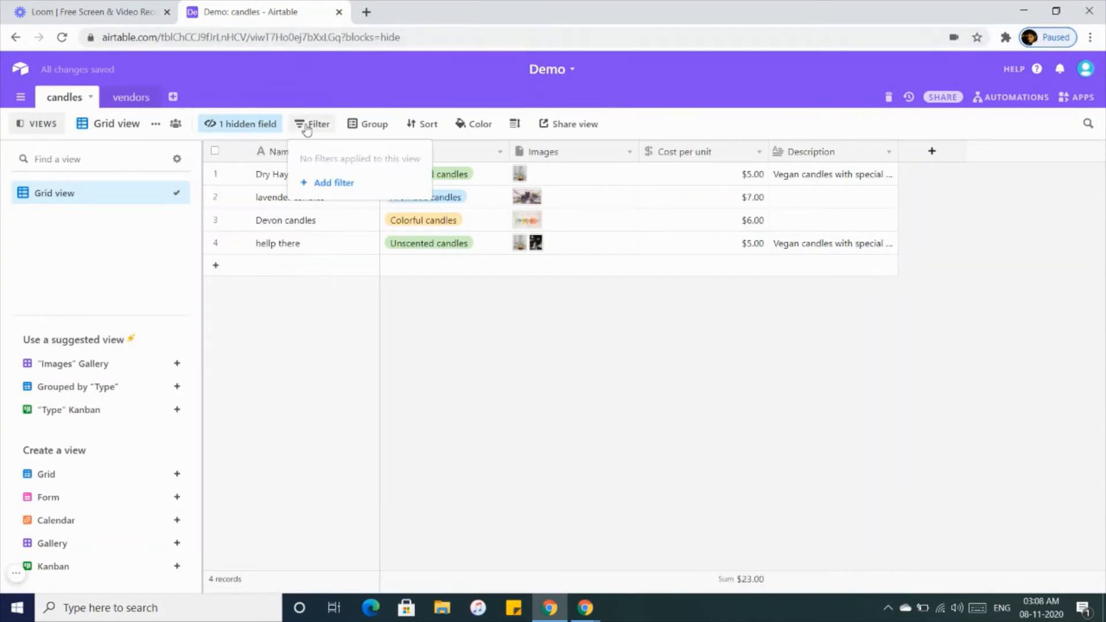
click(315, 184)
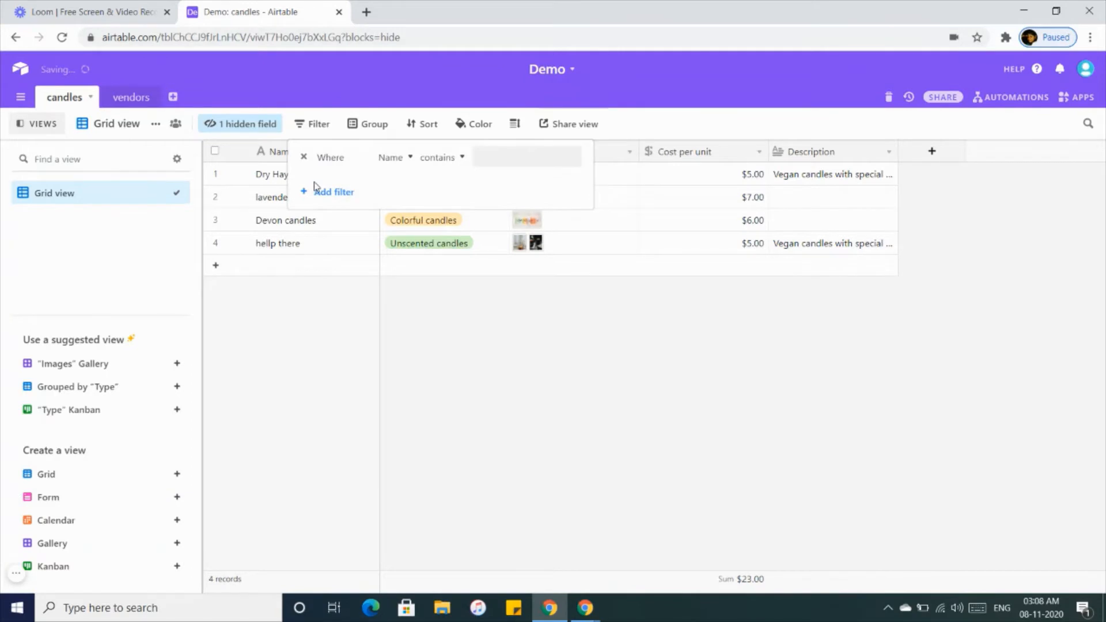
click(400, 159)
click(377, 225)
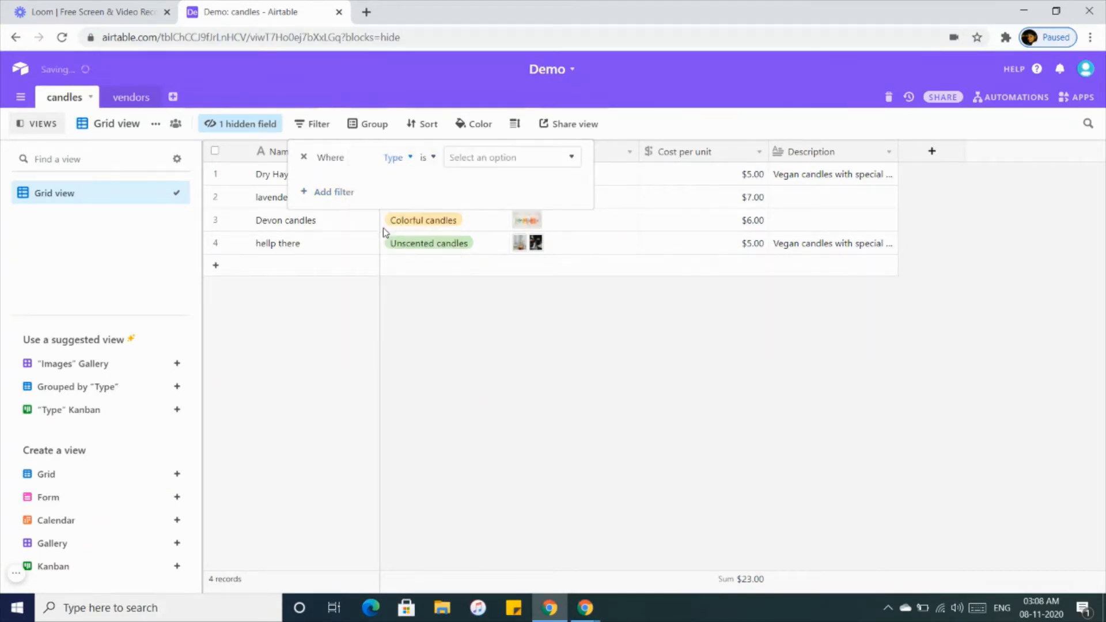
click(491, 166)
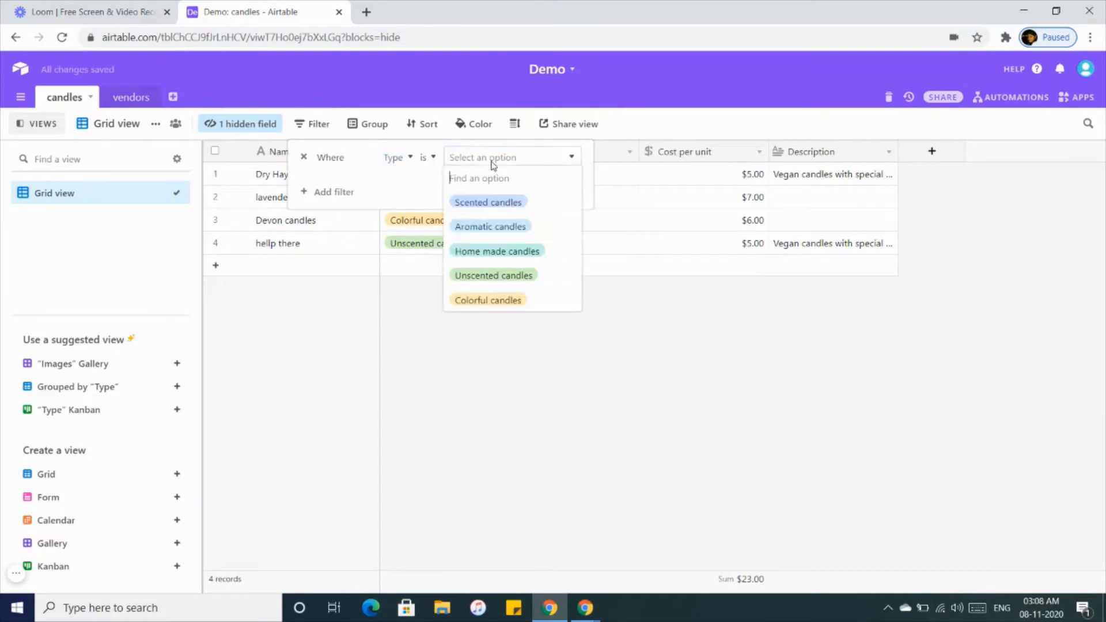
click(496, 225)
click(467, 260)
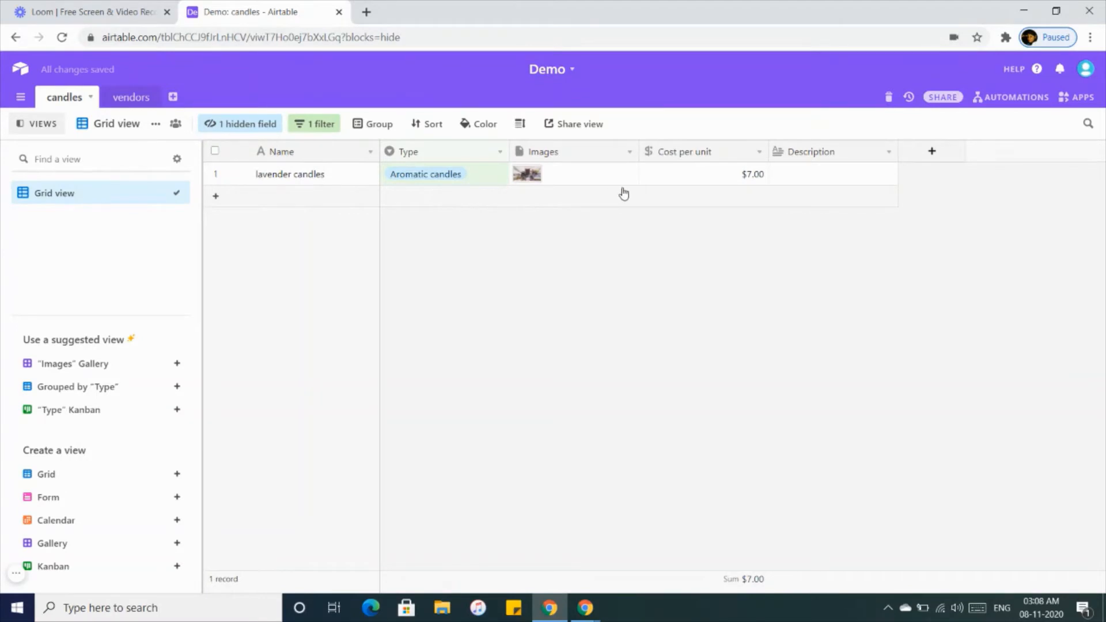
Remove the Type filter from the candles grid view
click(321, 126)
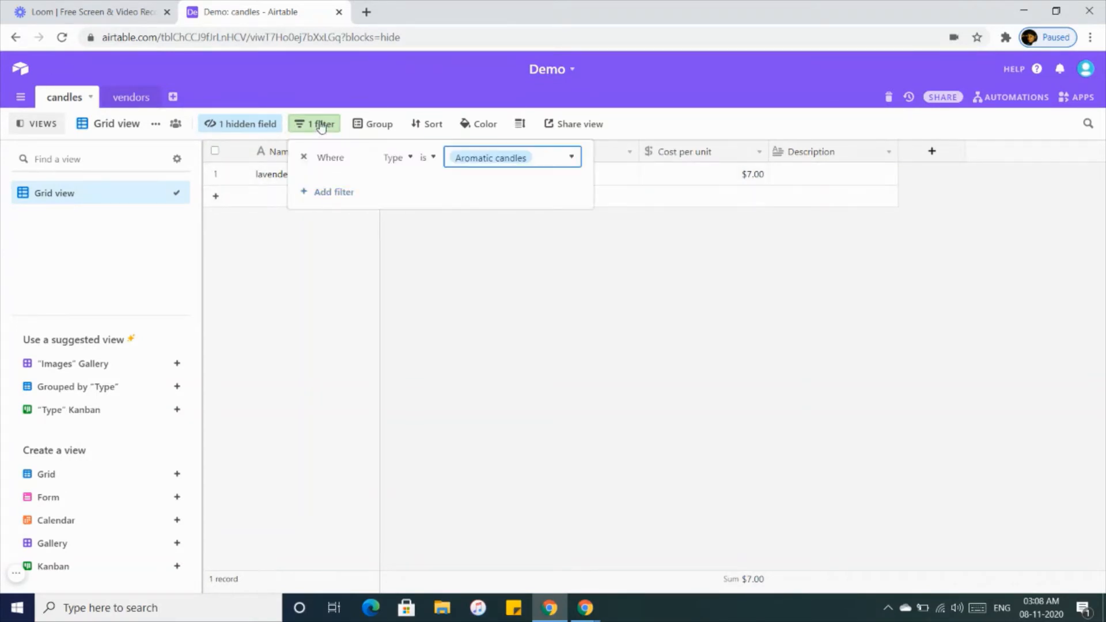
click(303, 157)
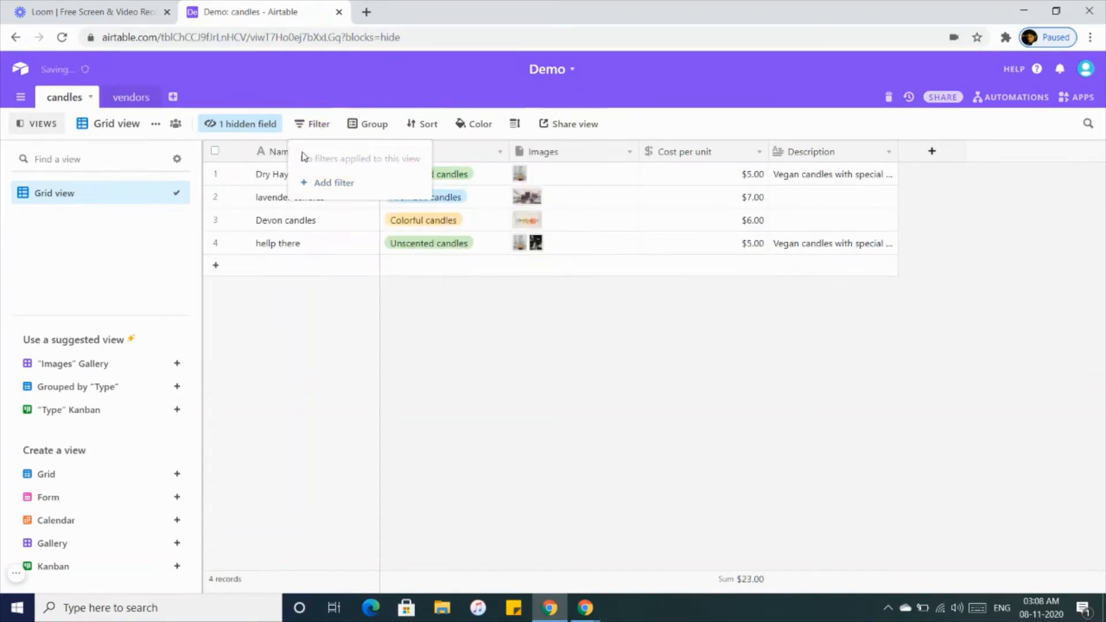
Group the candles records by the Type field in first-to-last order
click(377, 124)
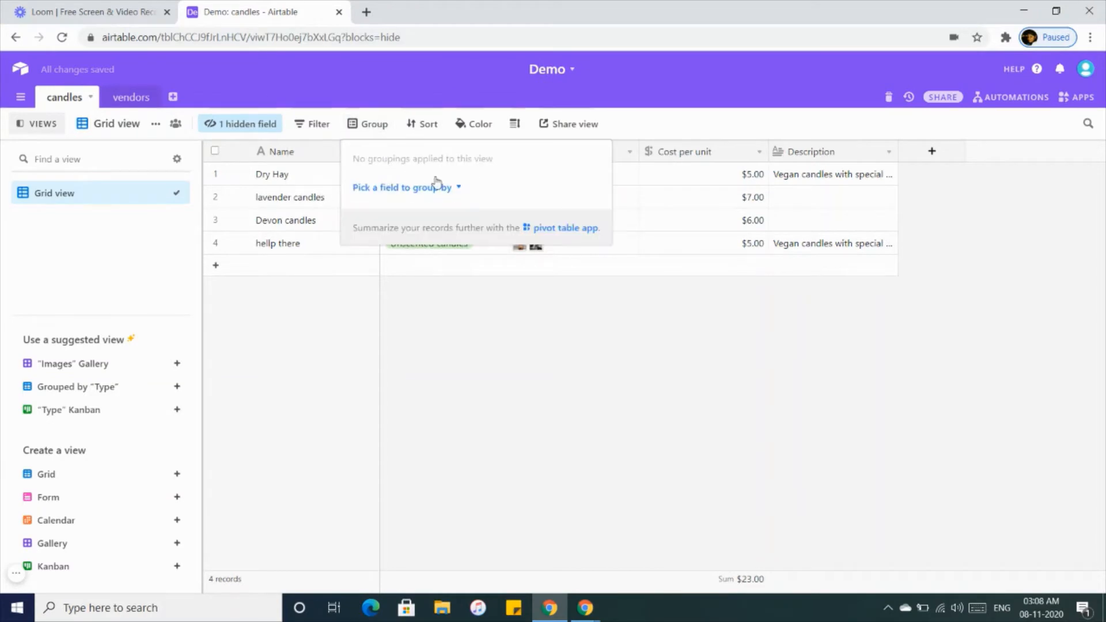
click(420, 190)
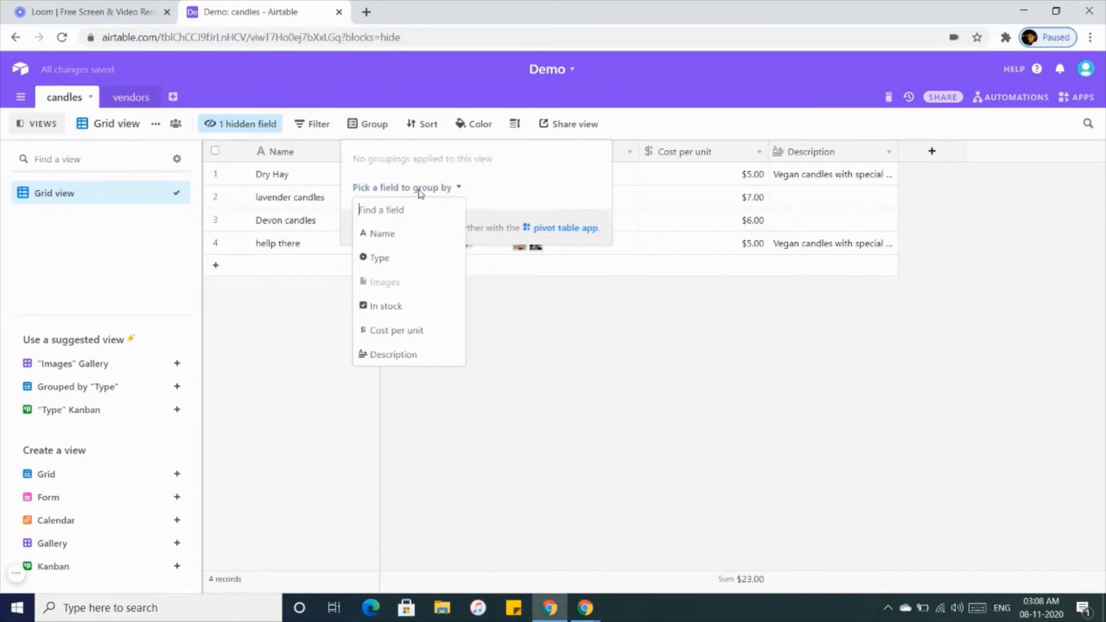
click(382, 259)
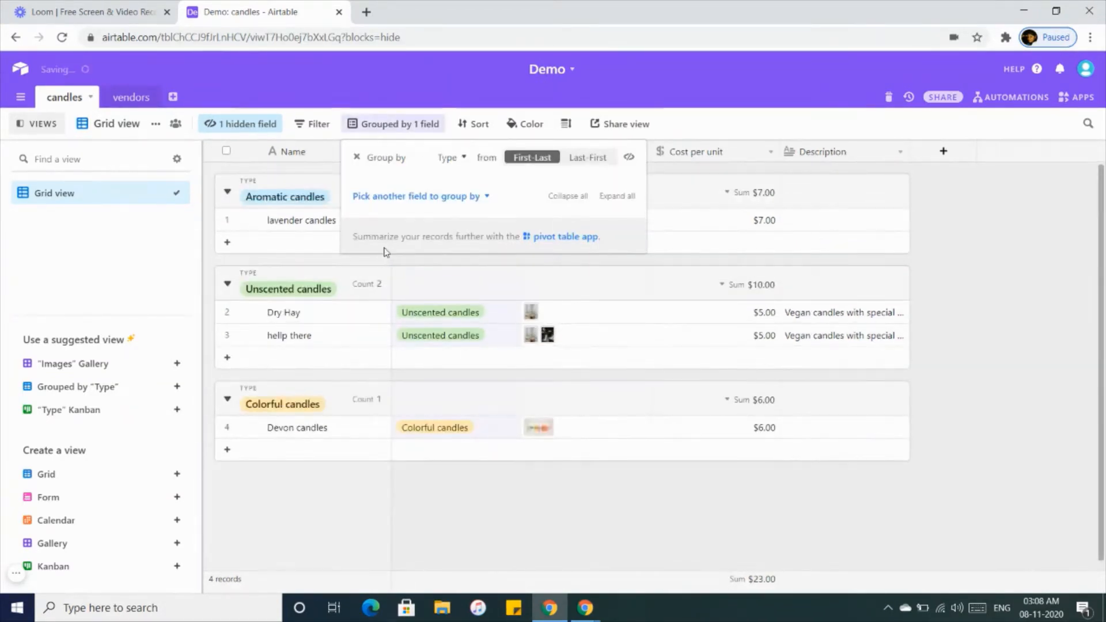
click(297, 165)
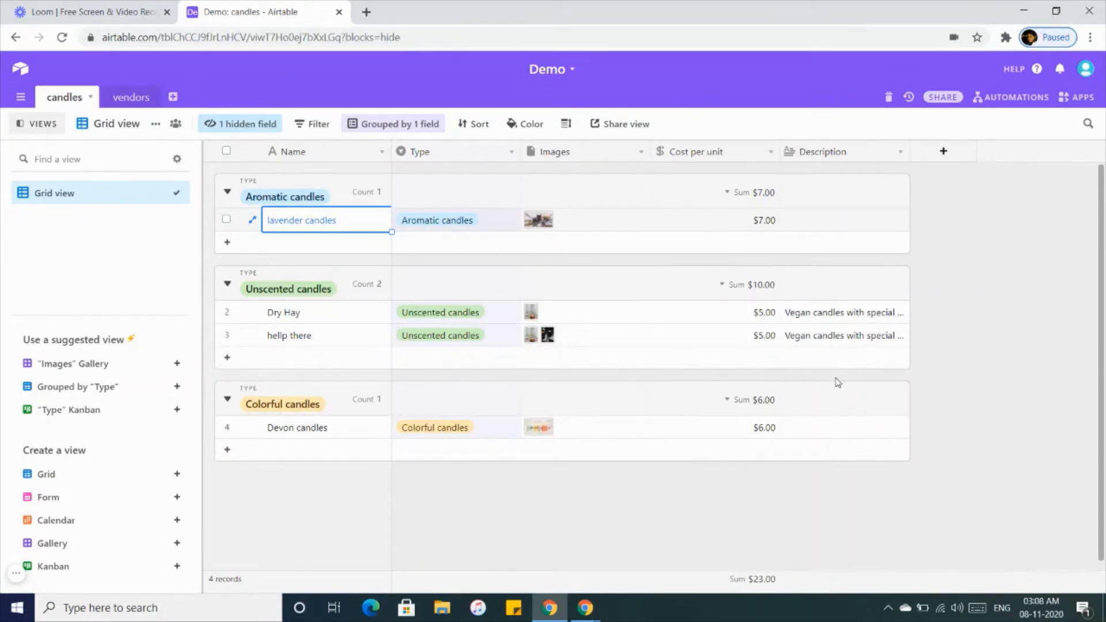
click(438, 128)
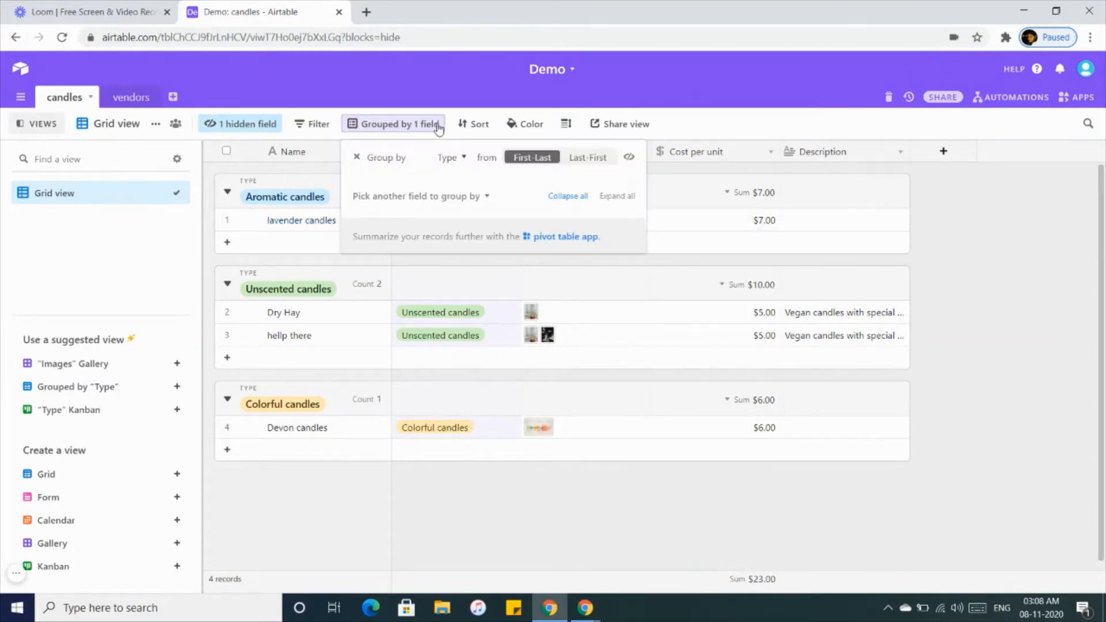
click(109, 241)
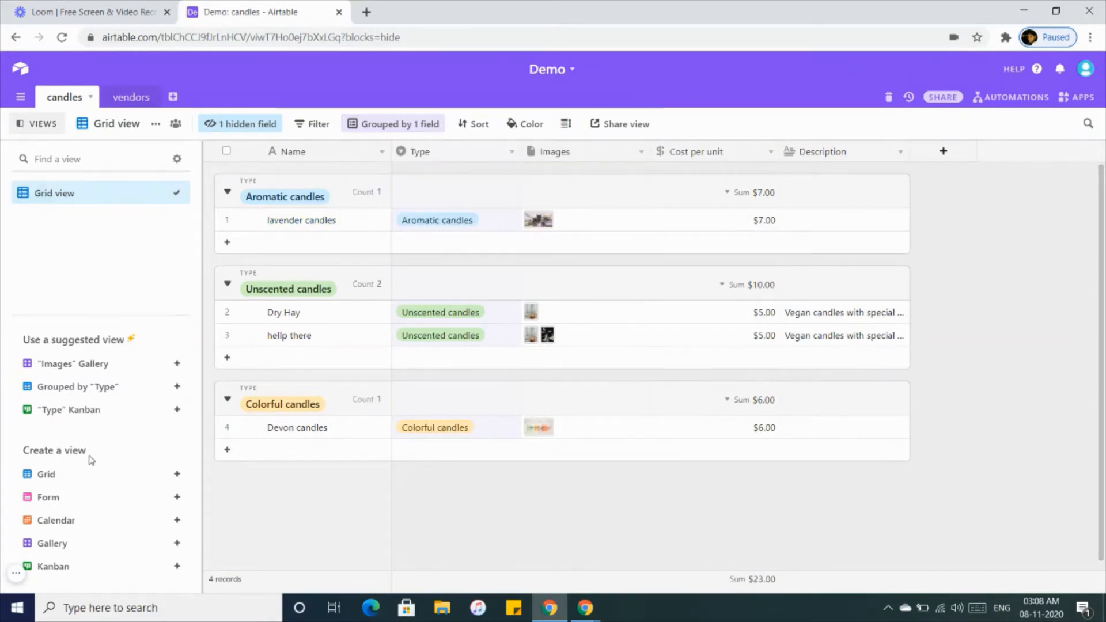
Create a Kanban view of the candles table with its records stacked by the Type field
mouse_move(125, 548)
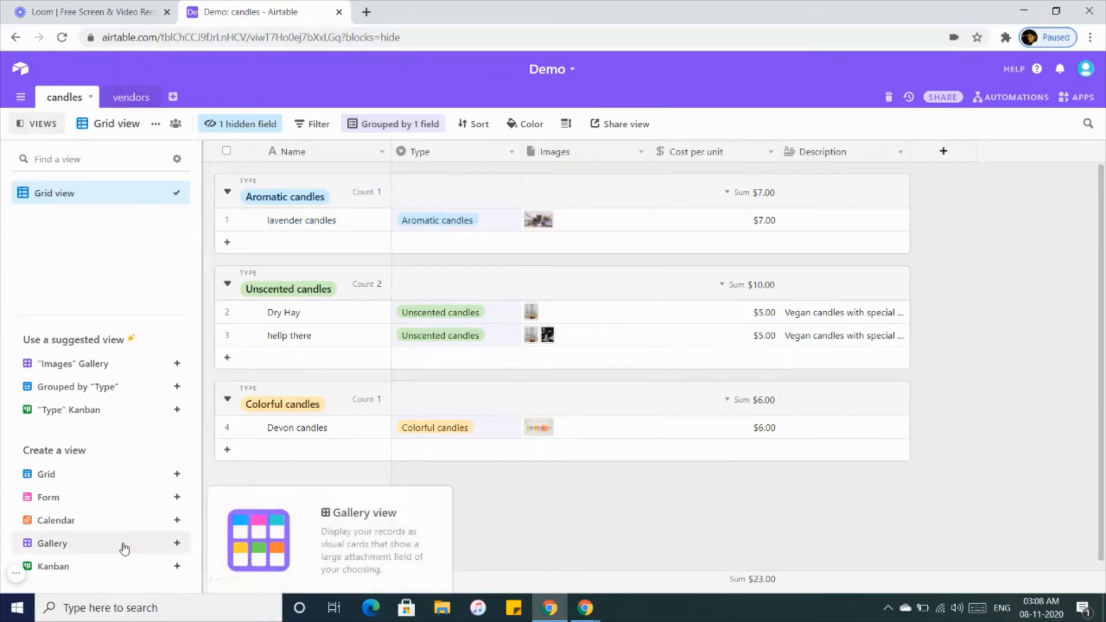
click(178, 566)
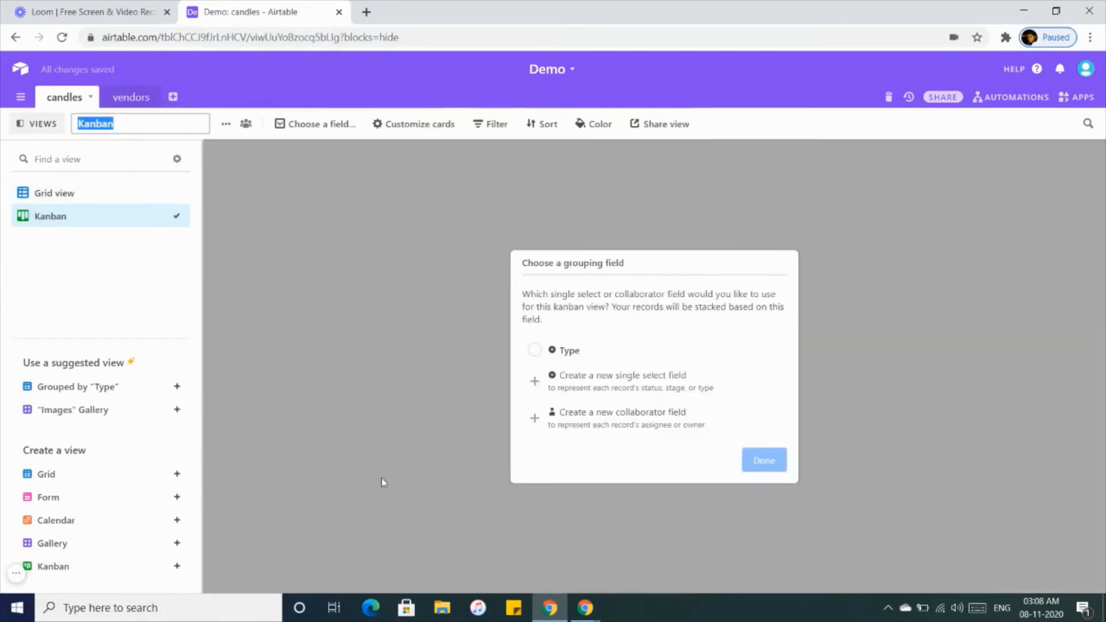
click(548, 354)
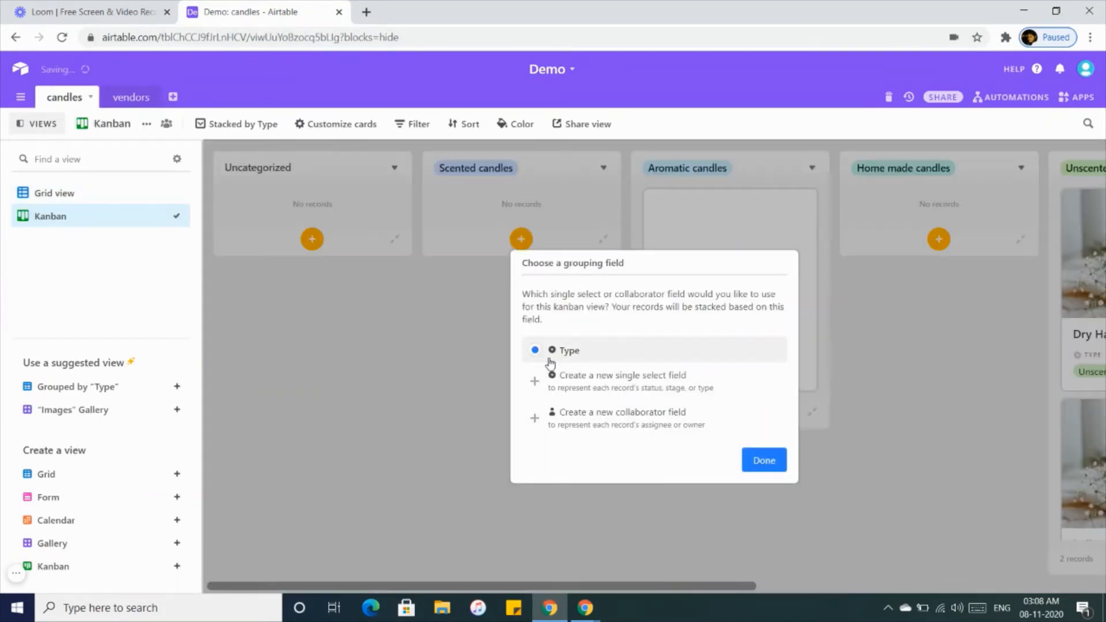
click(768, 464)
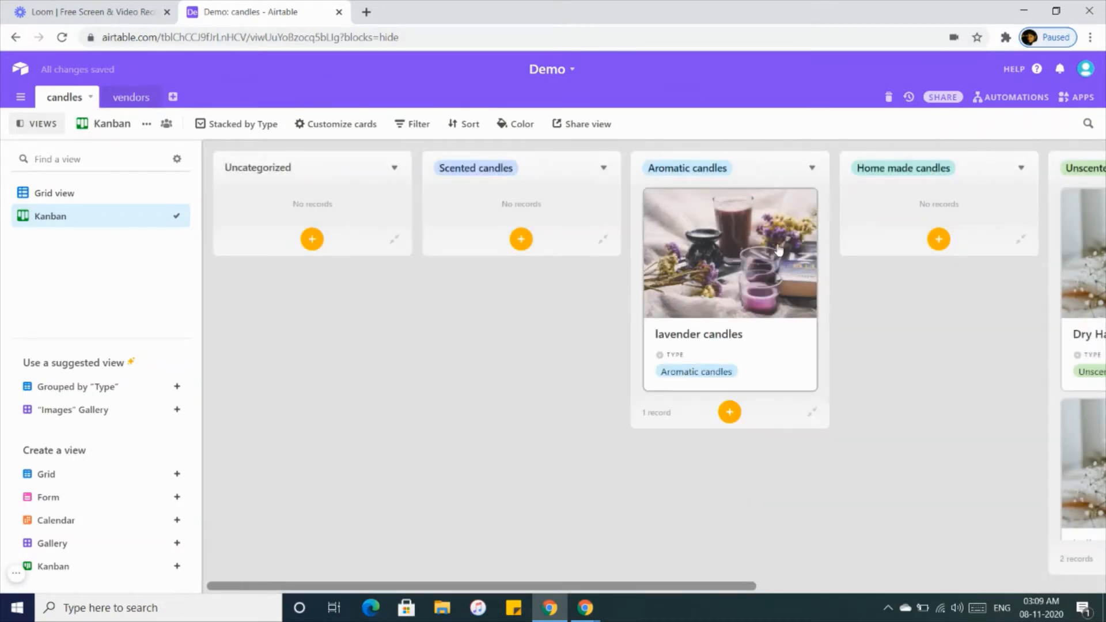
scroll(874, 240, right, 9)
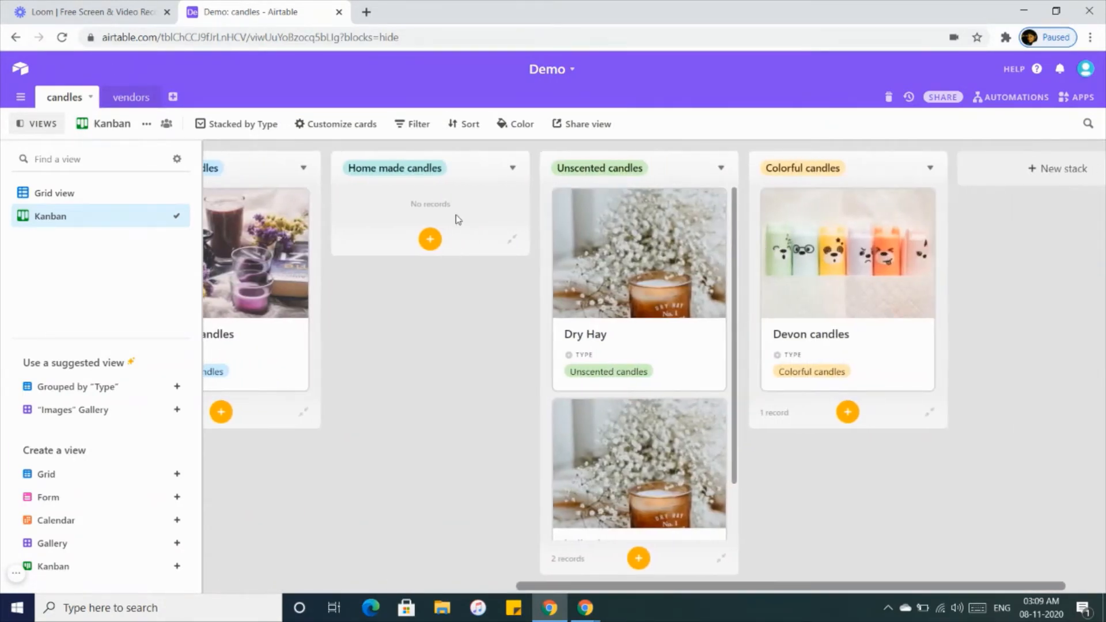
scroll(455, 217, left, 8)
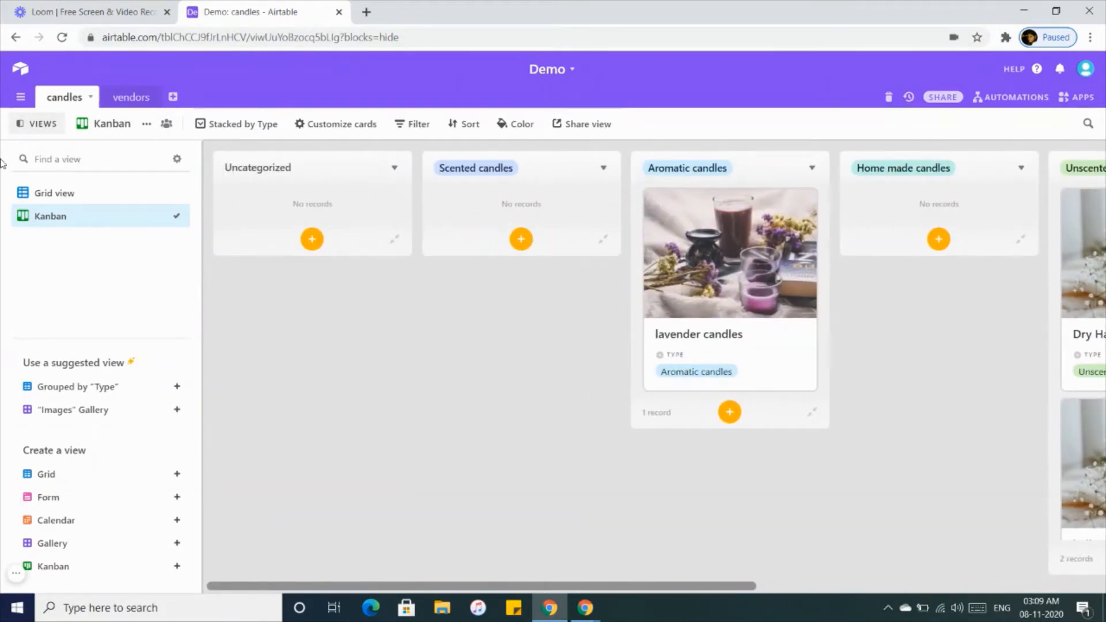
Show the In stock field again in the candles grid view and remove the grouping by Type
click(88, 194)
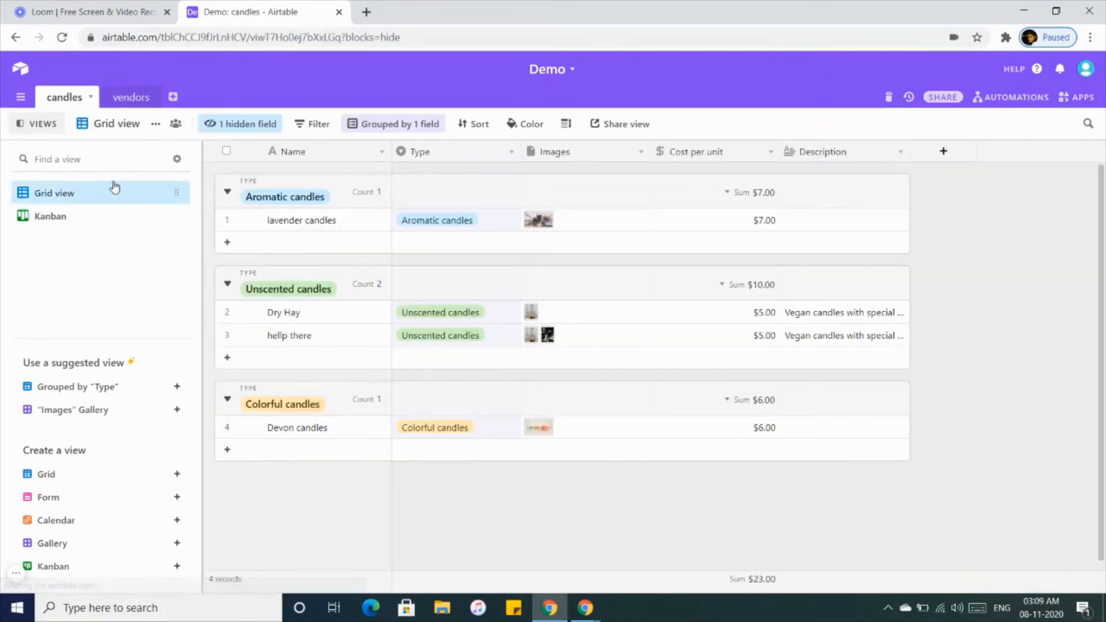
click(247, 132)
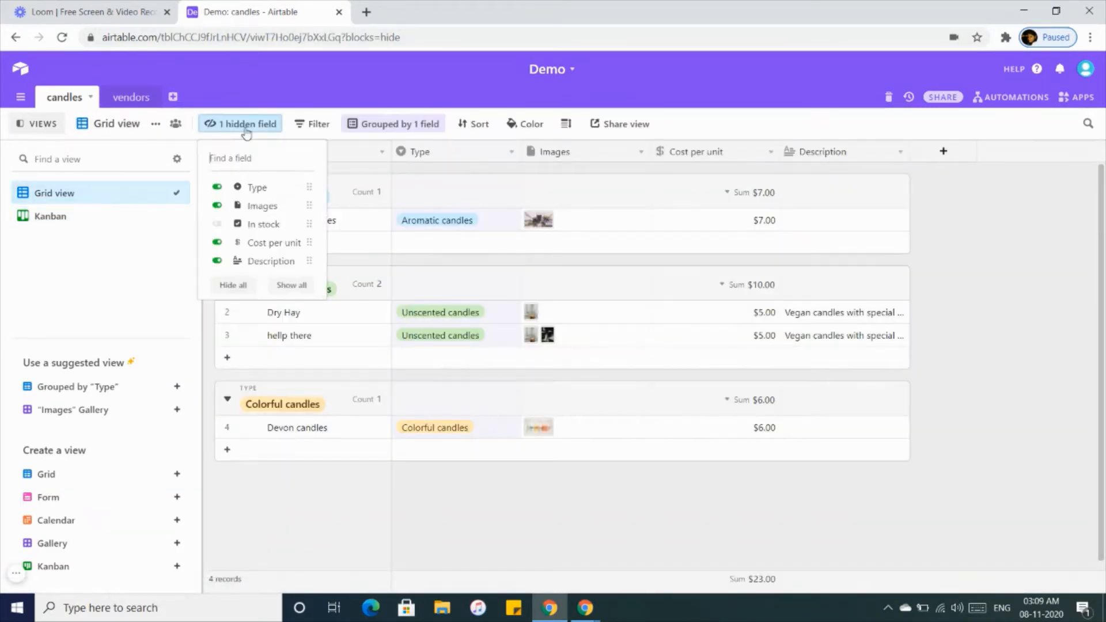
click(219, 225)
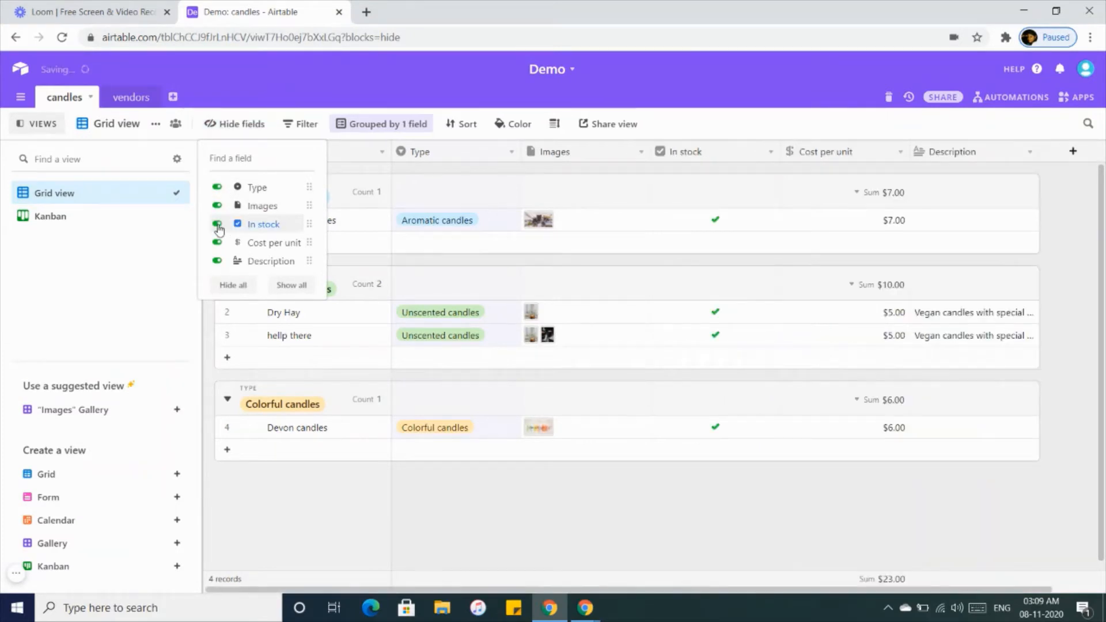
click(390, 134)
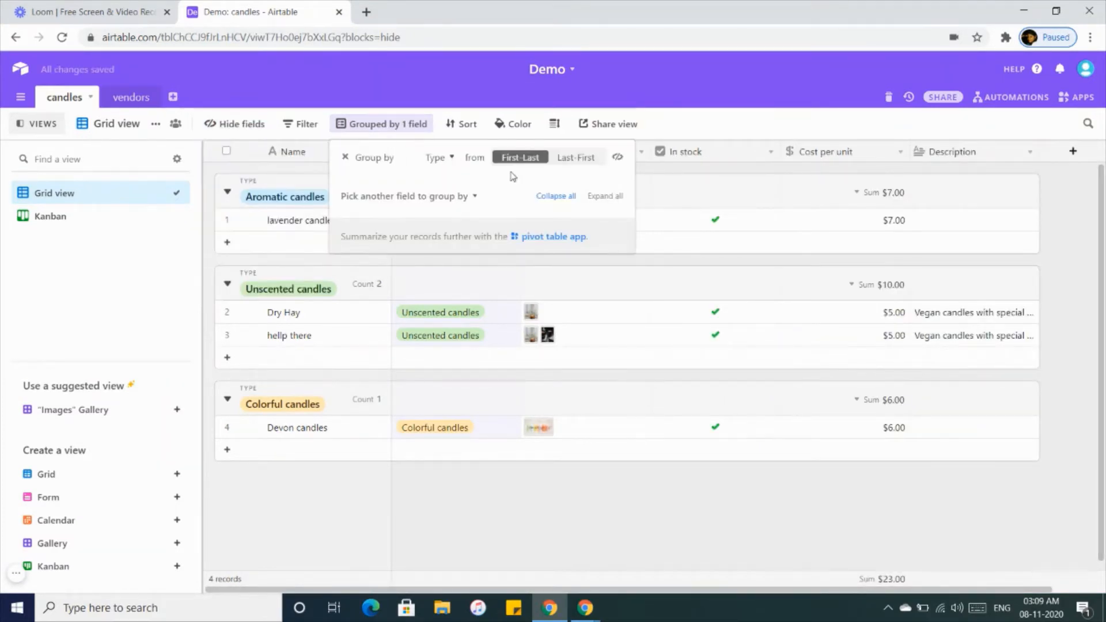
click(344, 156)
click(427, 363)
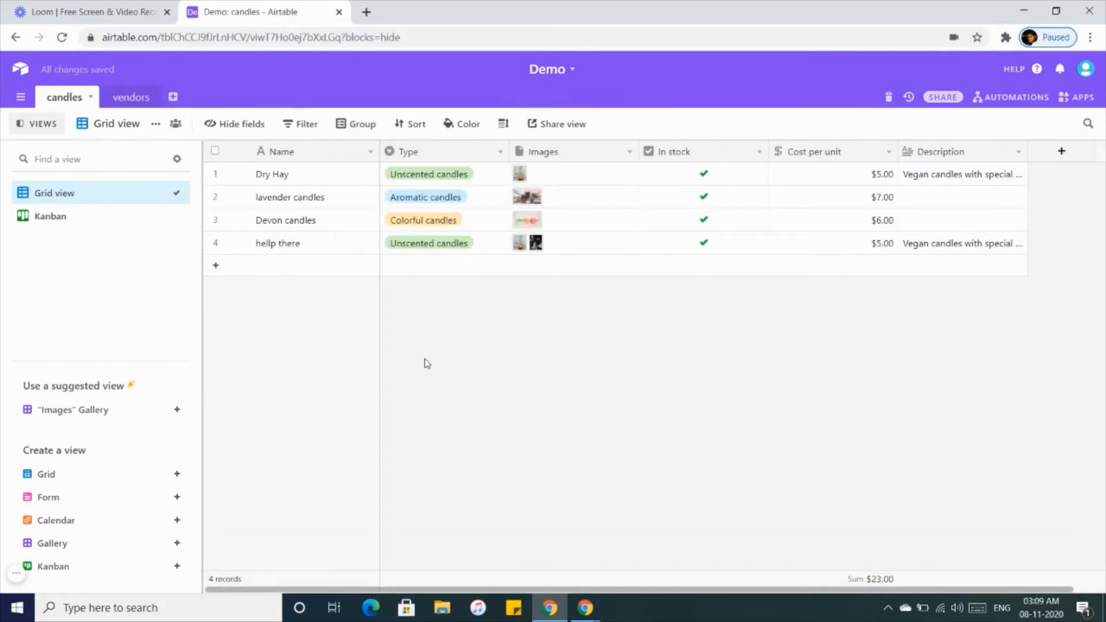
Create a Gallery view of the candles table and look through the expanded Dry Hay record
click(177, 543)
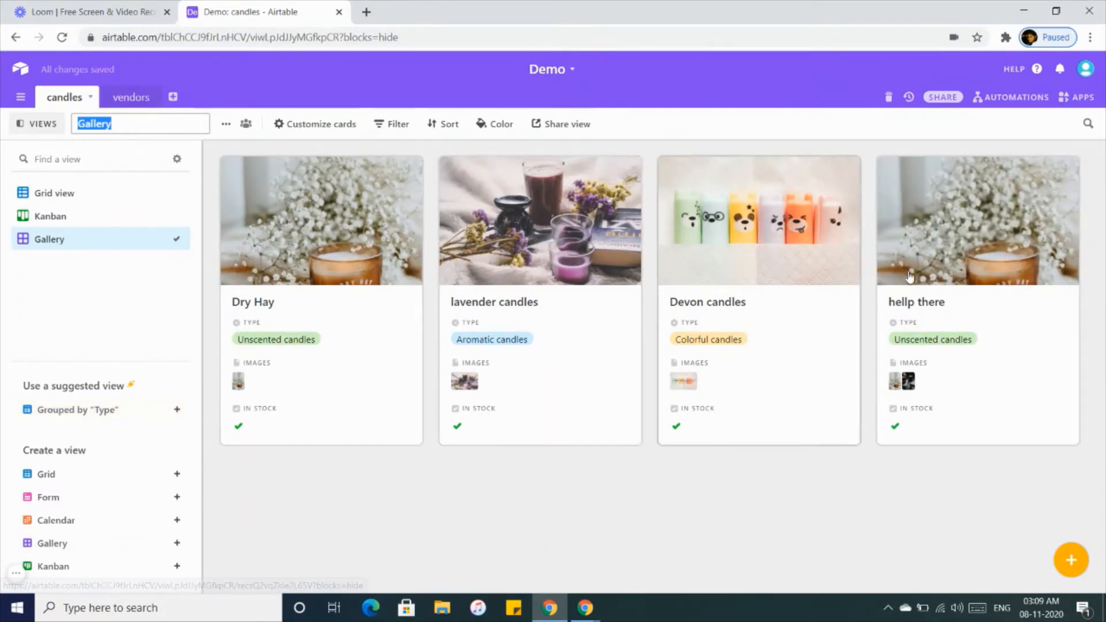
click(340, 246)
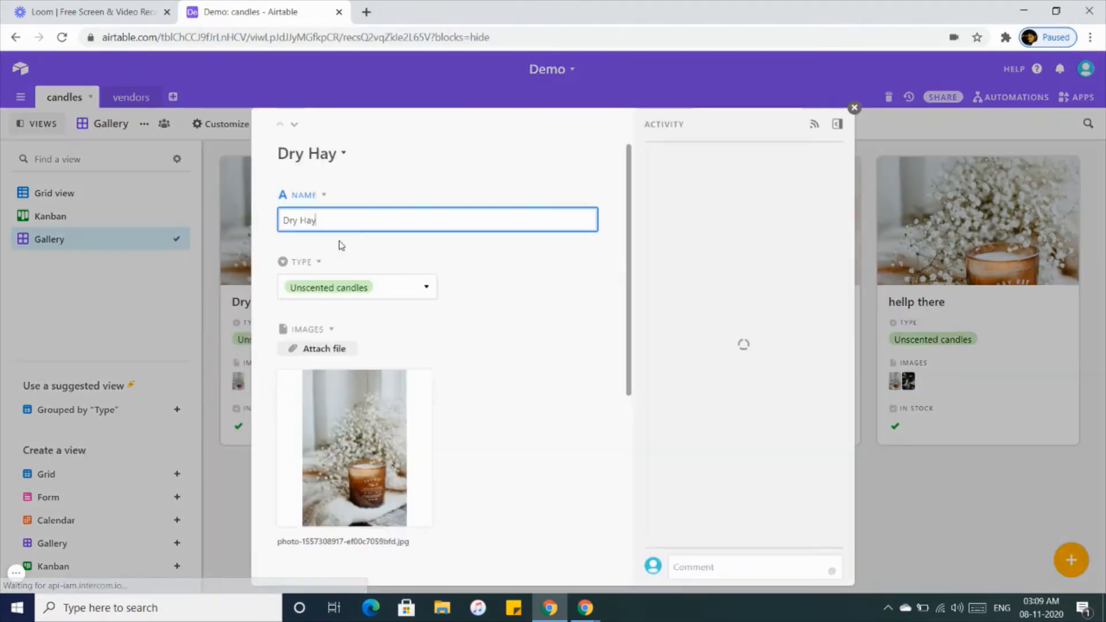
scroll(372, 386, down, 5)
scroll(372, 385, up, 5)
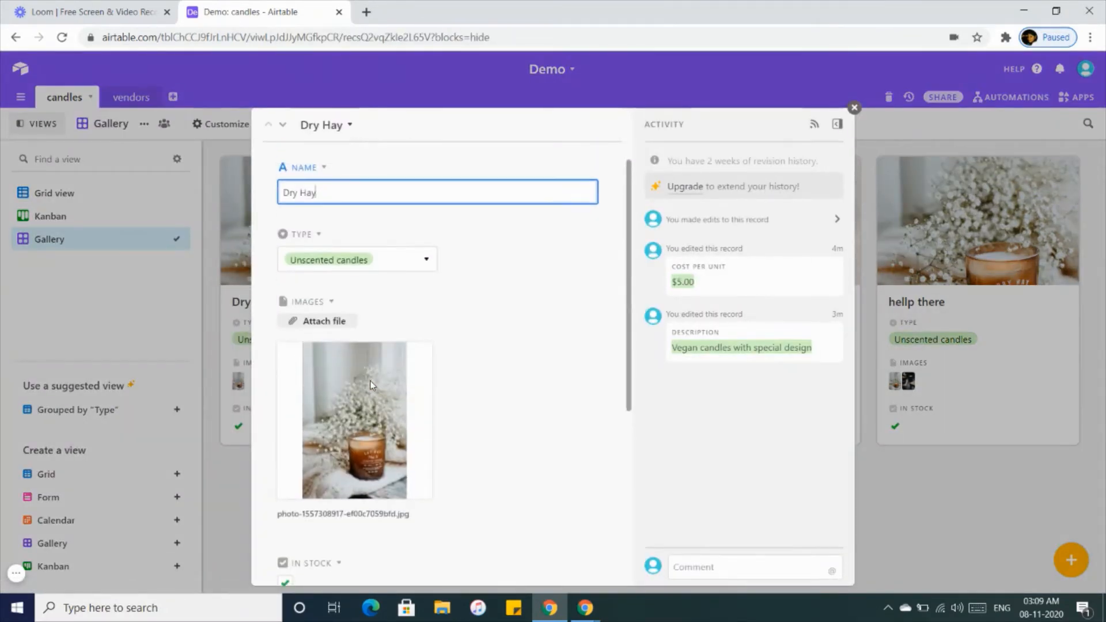
scroll(372, 385, down, 5)
scroll(372, 386, up, 5)
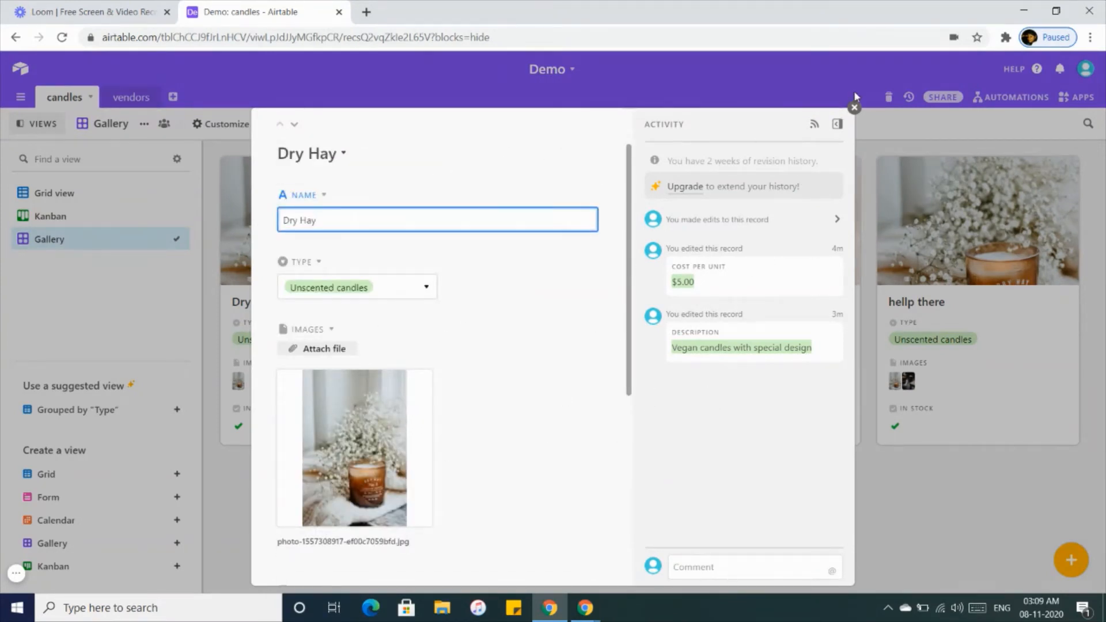
click(854, 108)
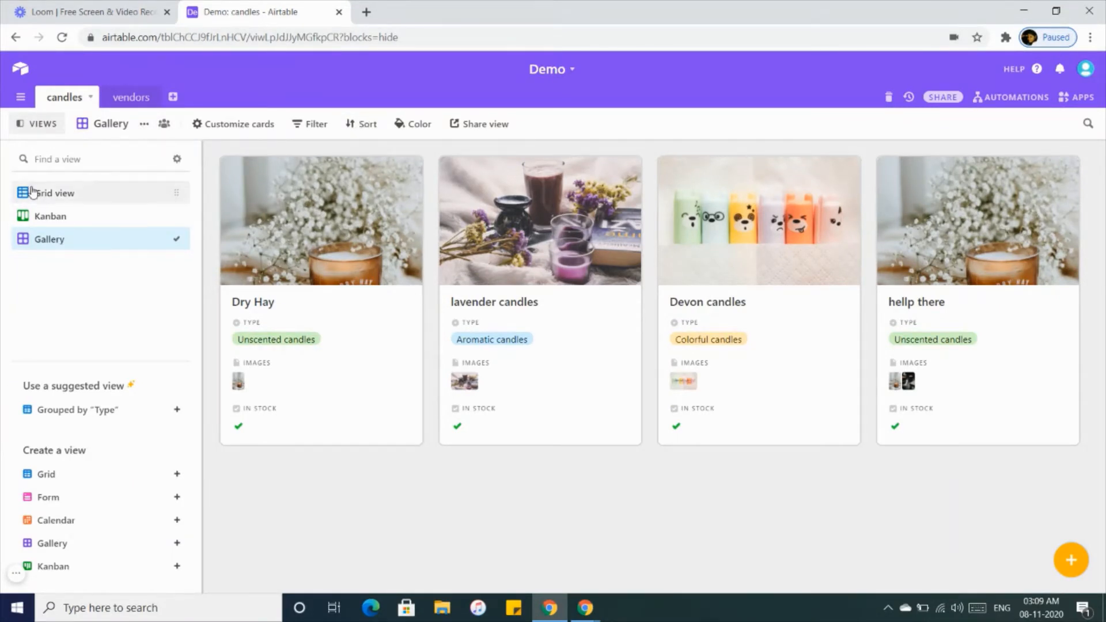
Sort the candles grid view by the Cost per unit field
click(63, 199)
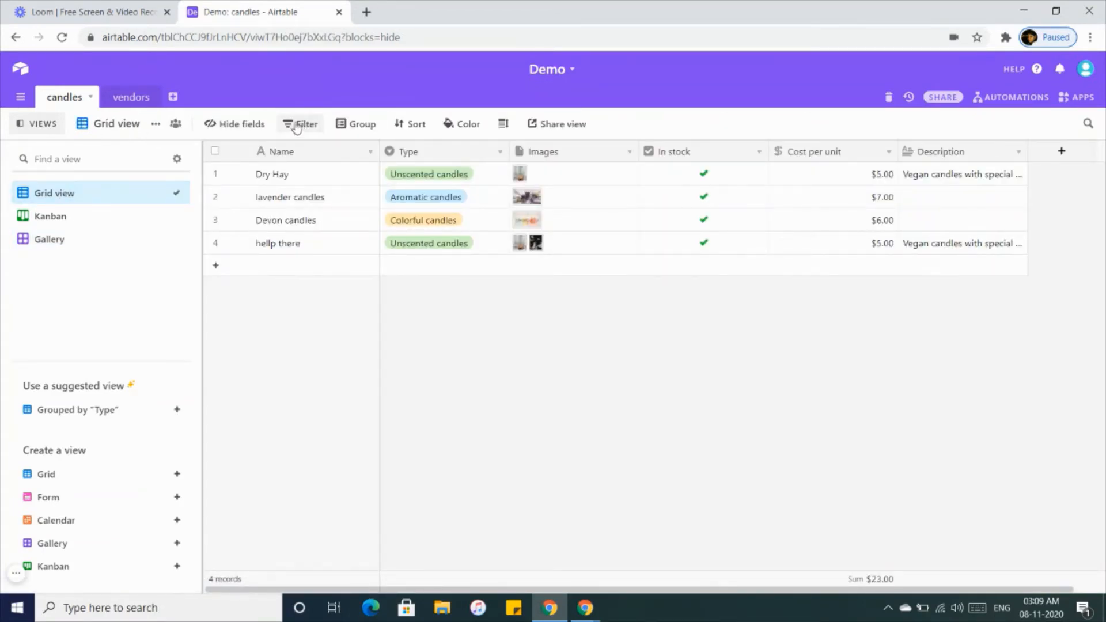
click(408, 128)
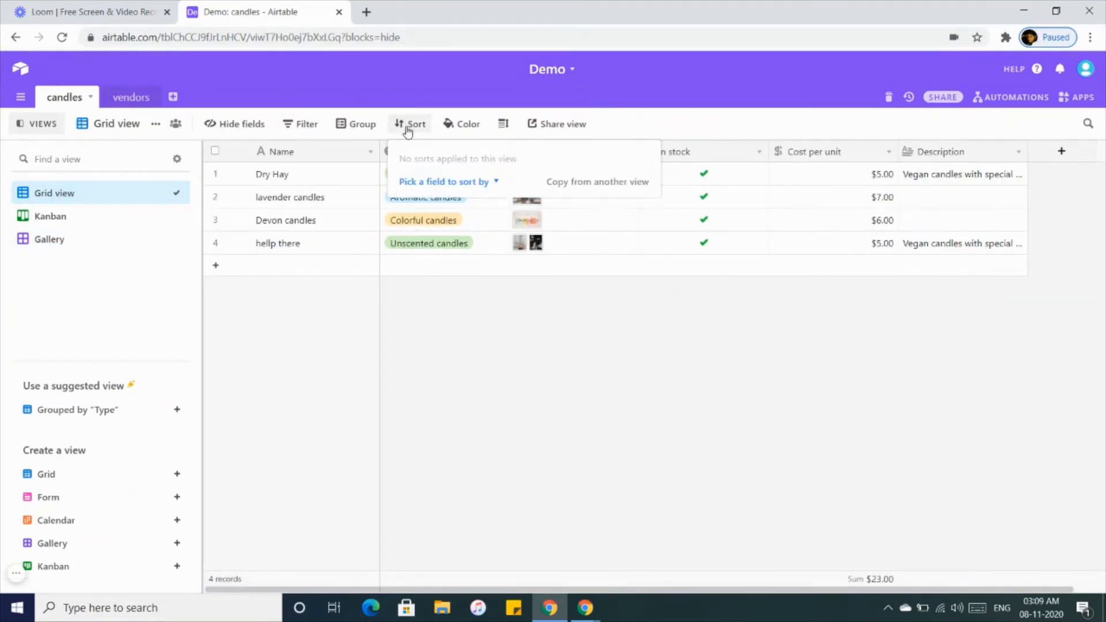
click(438, 182)
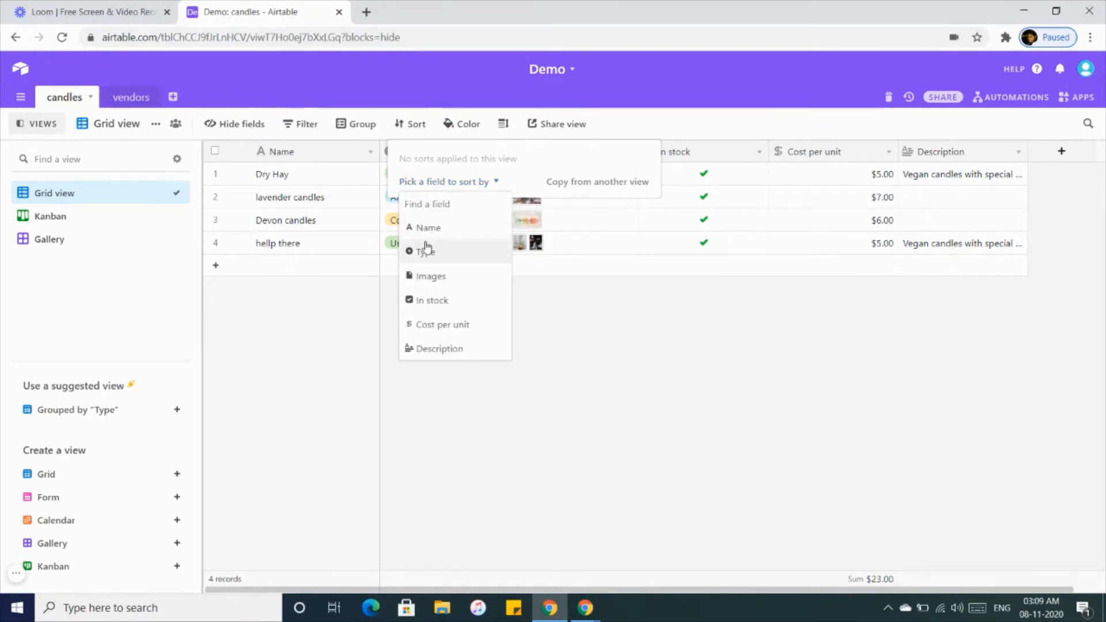
click(443, 324)
click(868, 344)
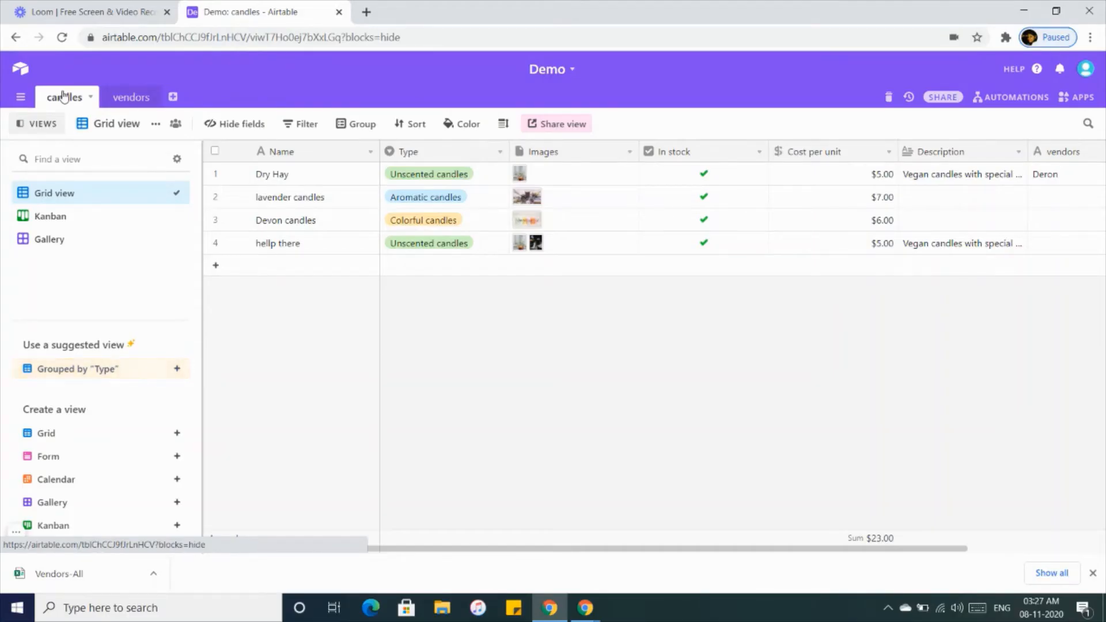
Add a field to the vendors table that links to records in the candles table, without any lookup fields
click(132, 99)
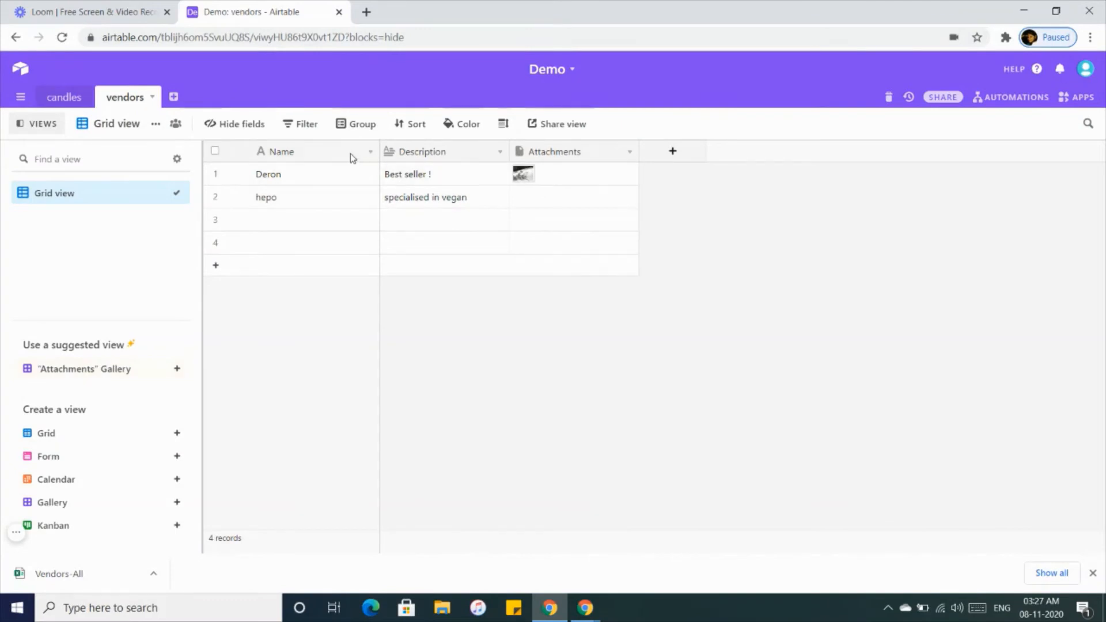
click(676, 152)
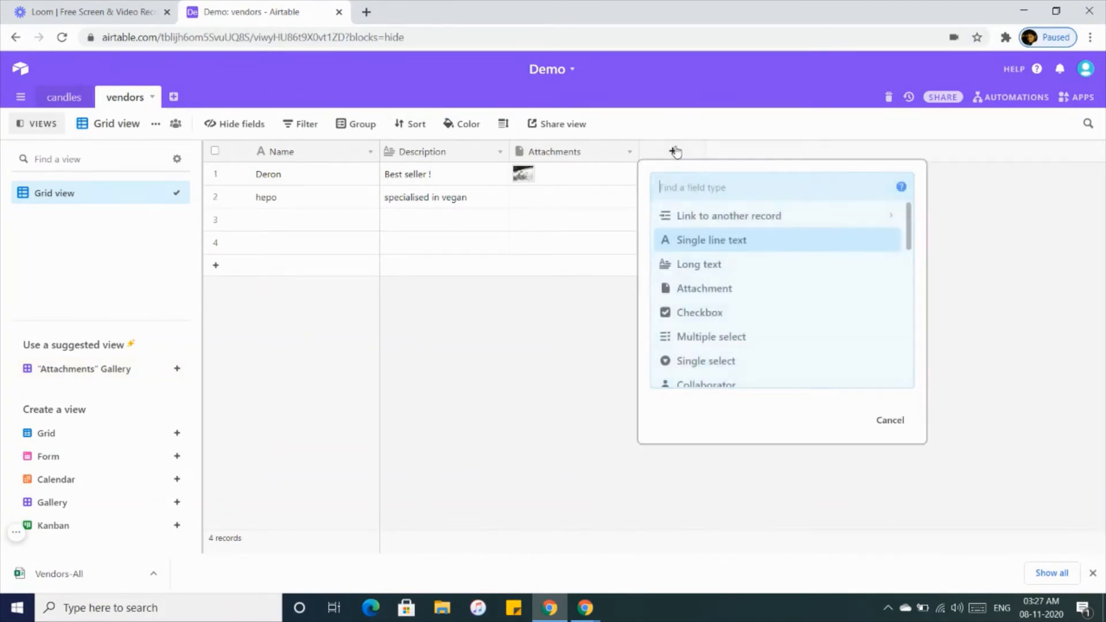
click(690, 224)
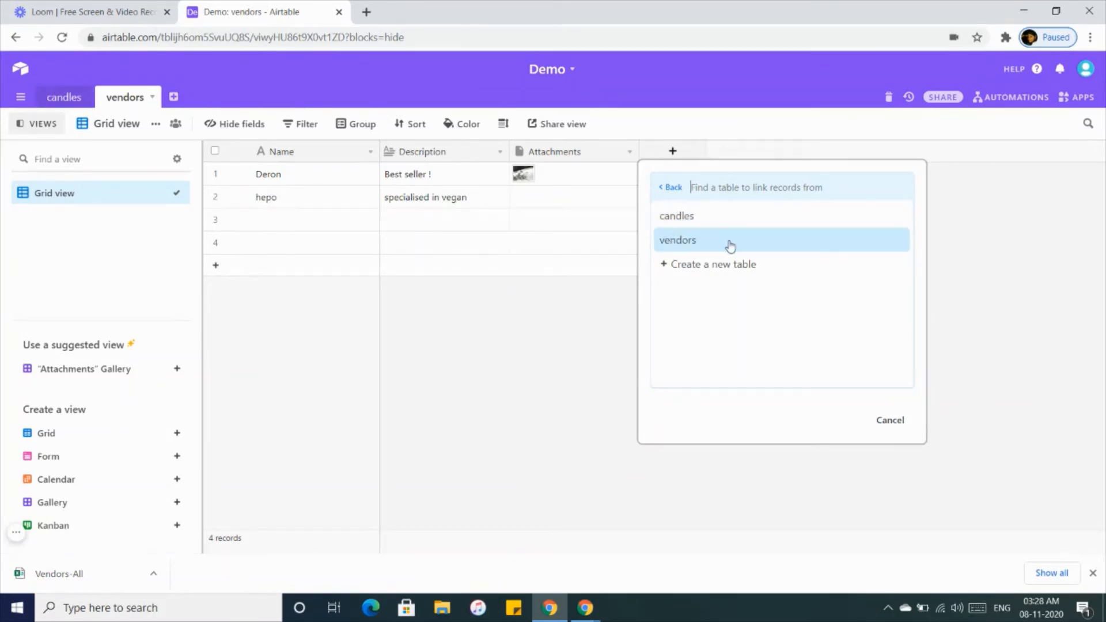
click(706, 216)
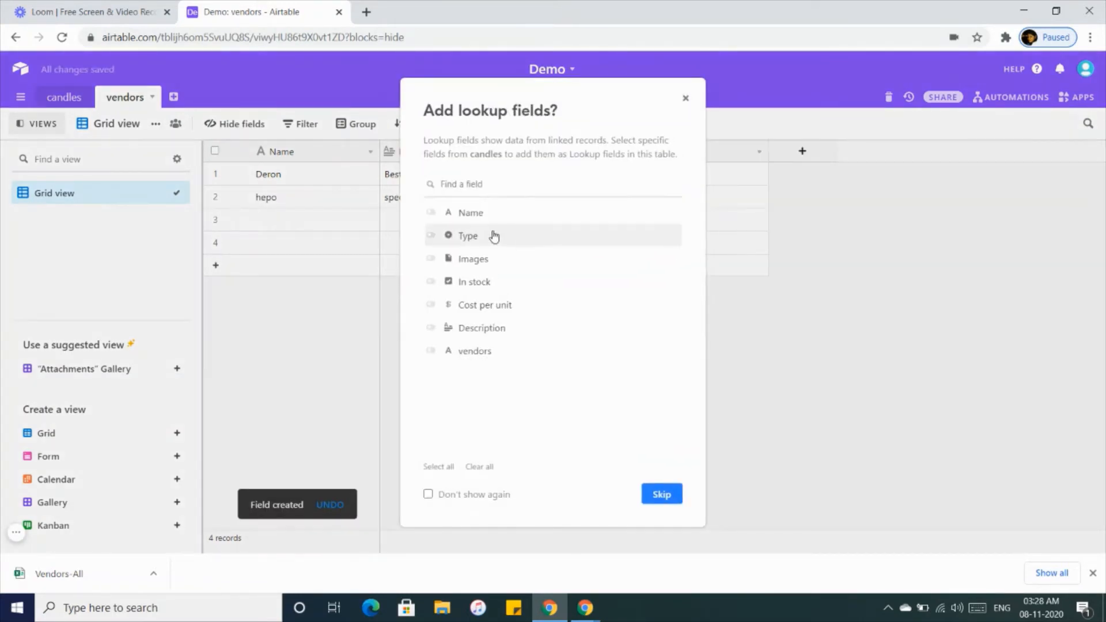
click(659, 497)
Link the Dry Hay and lavender candles records to the first vendor in the candles field
click(673, 179)
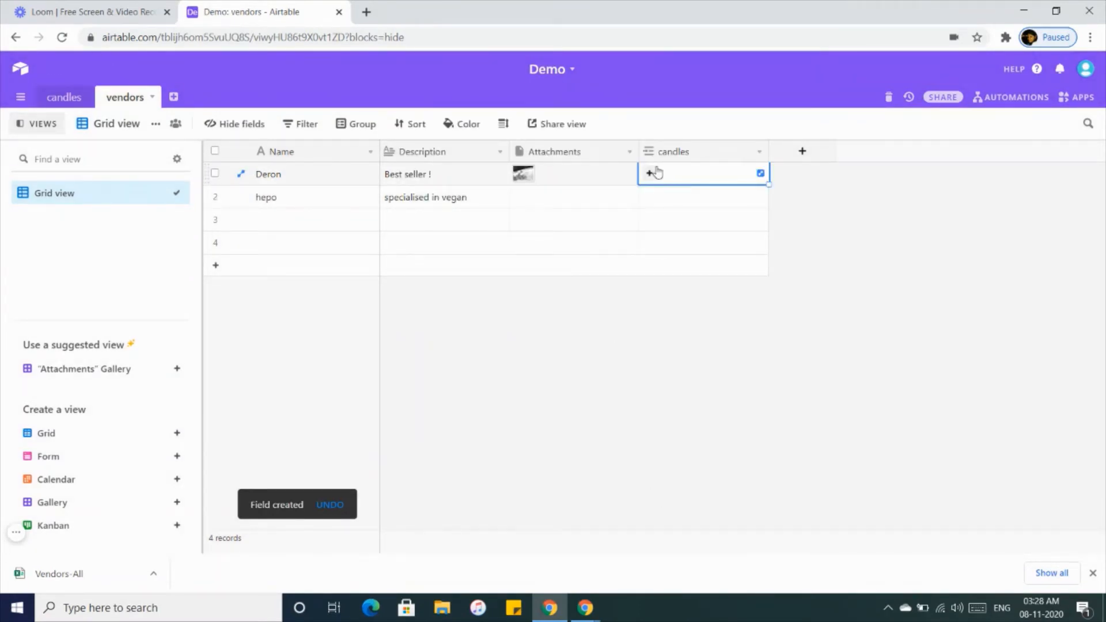
click(649, 174)
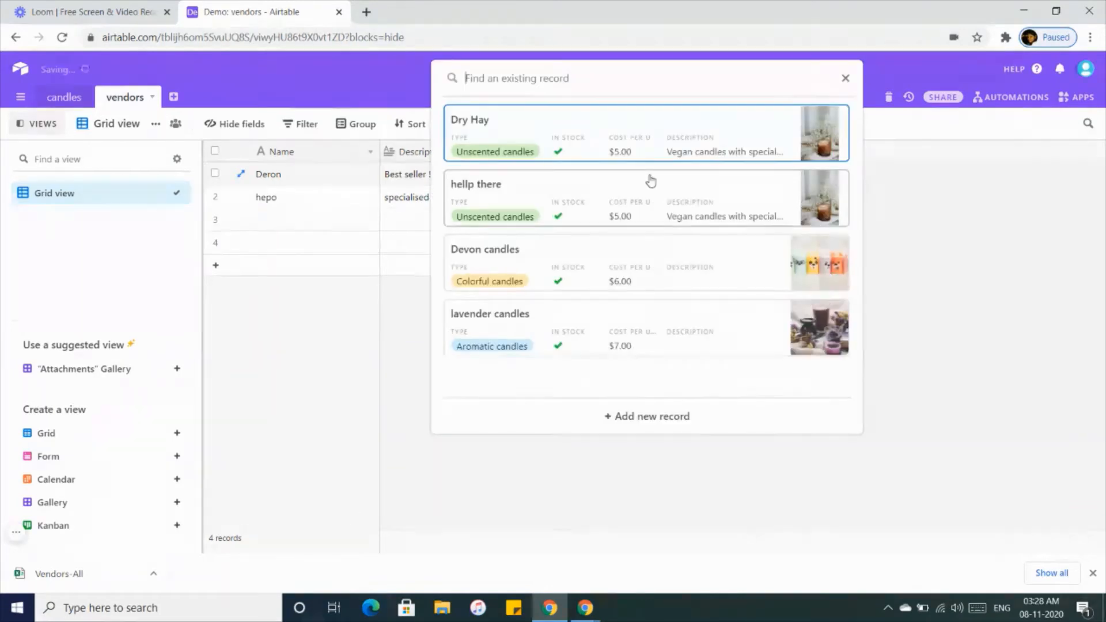
click(570, 143)
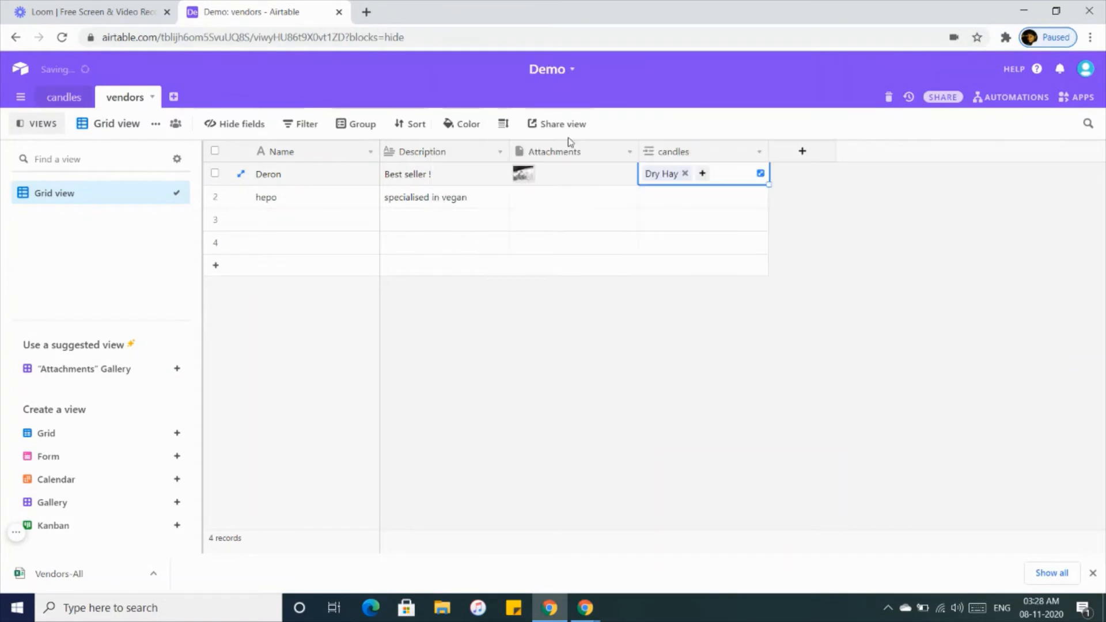
click(702, 174)
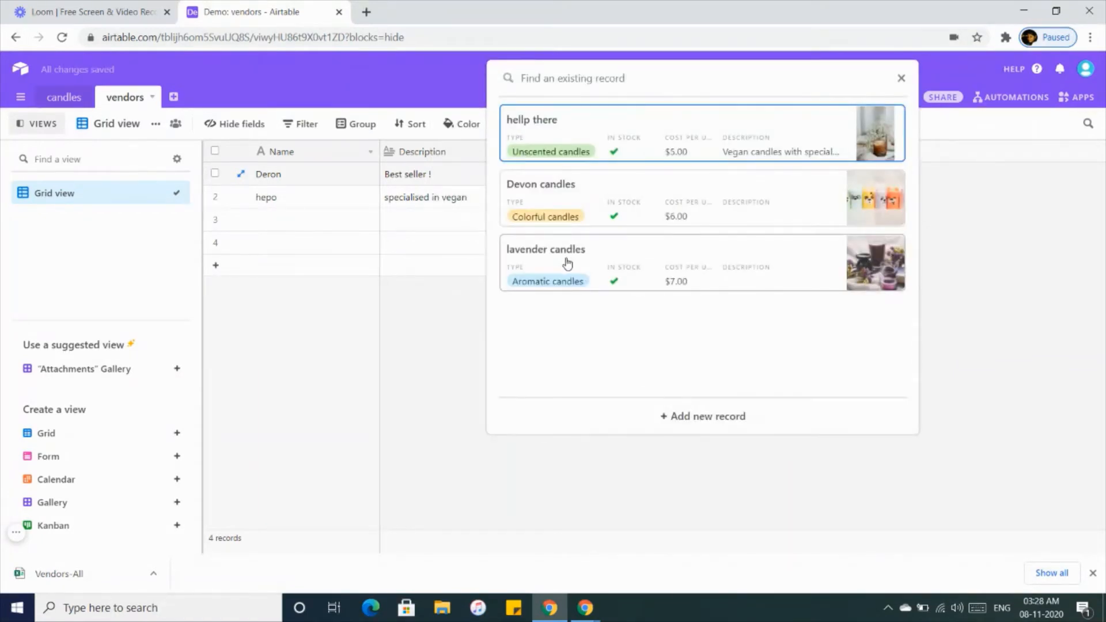
click(568, 263)
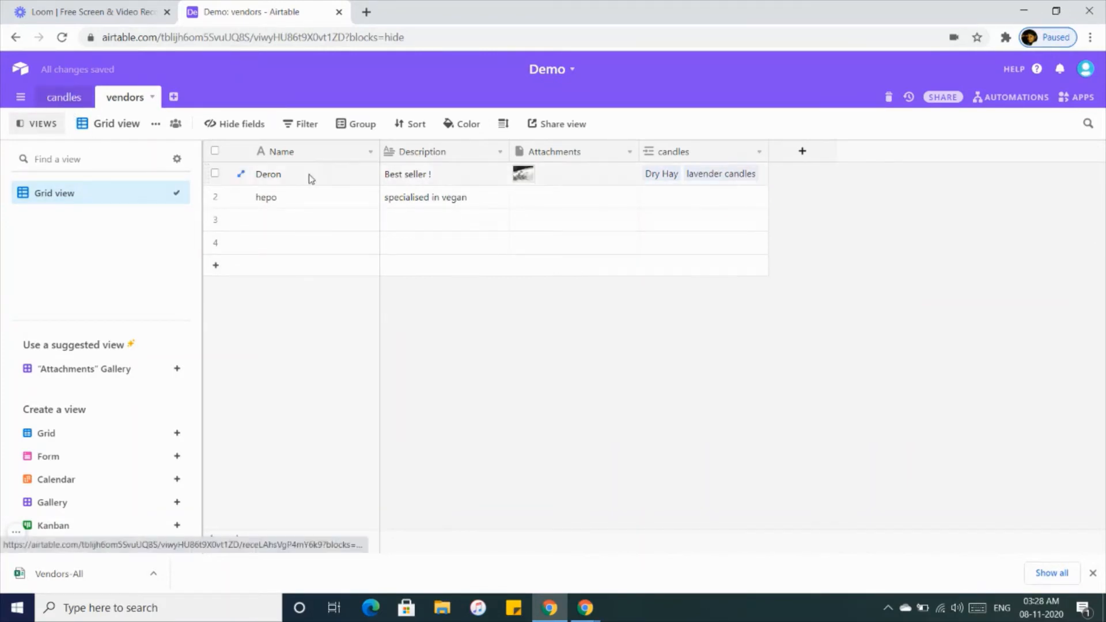
Show the linked vendors 2 field and hide the plain-text vendors field in the candles grid view
click(58, 104)
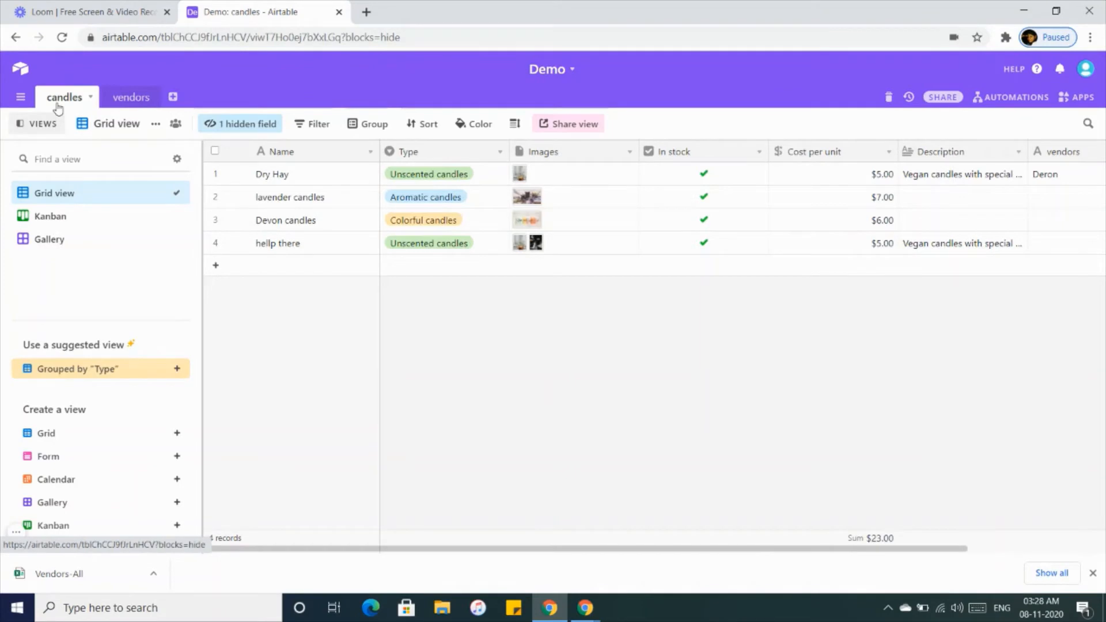
click(248, 124)
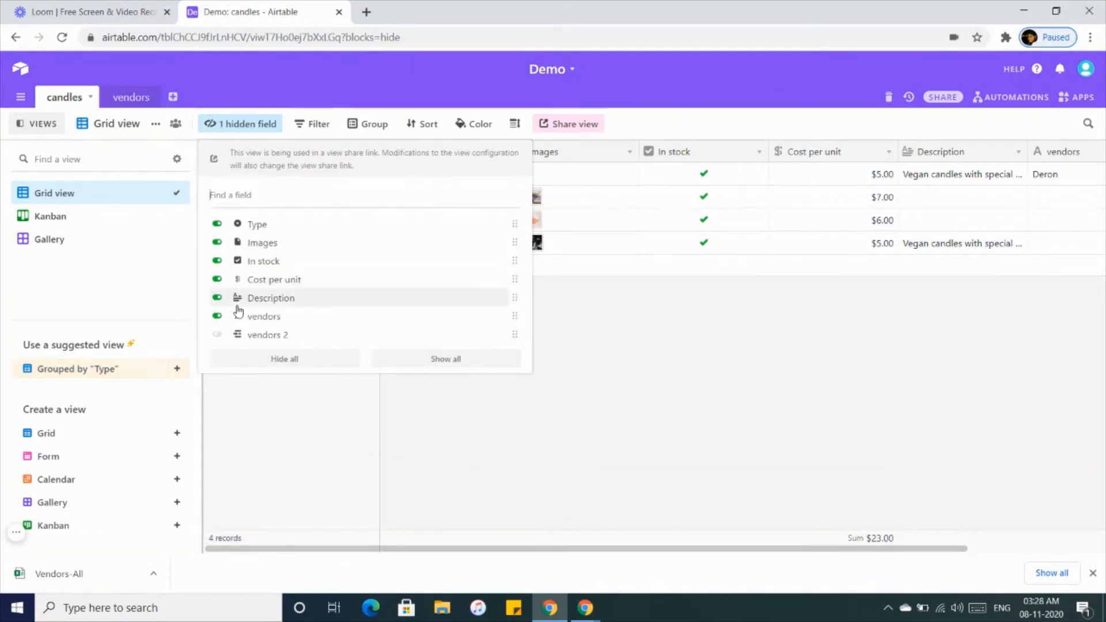
click(217, 338)
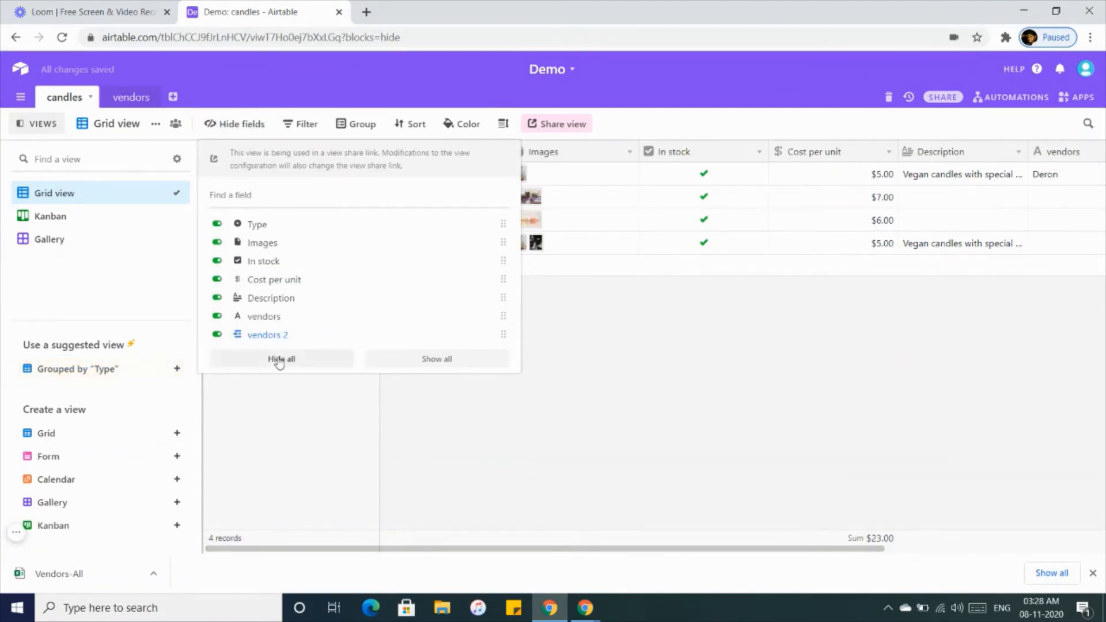
click(217, 318)
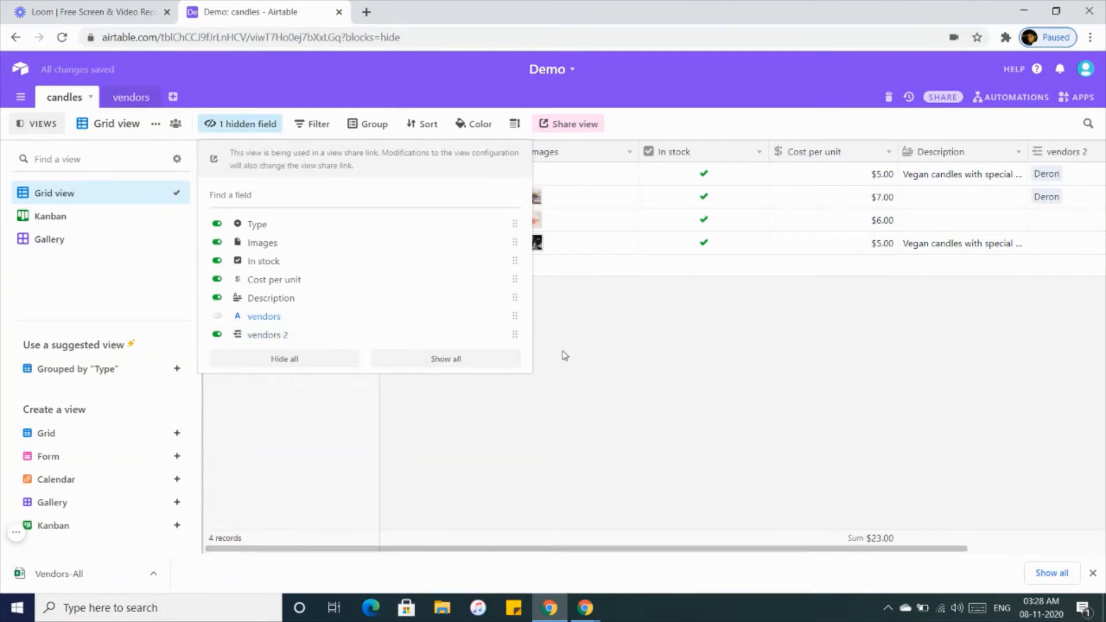
click(502, 425)
scroll(904, 172, right, 3)
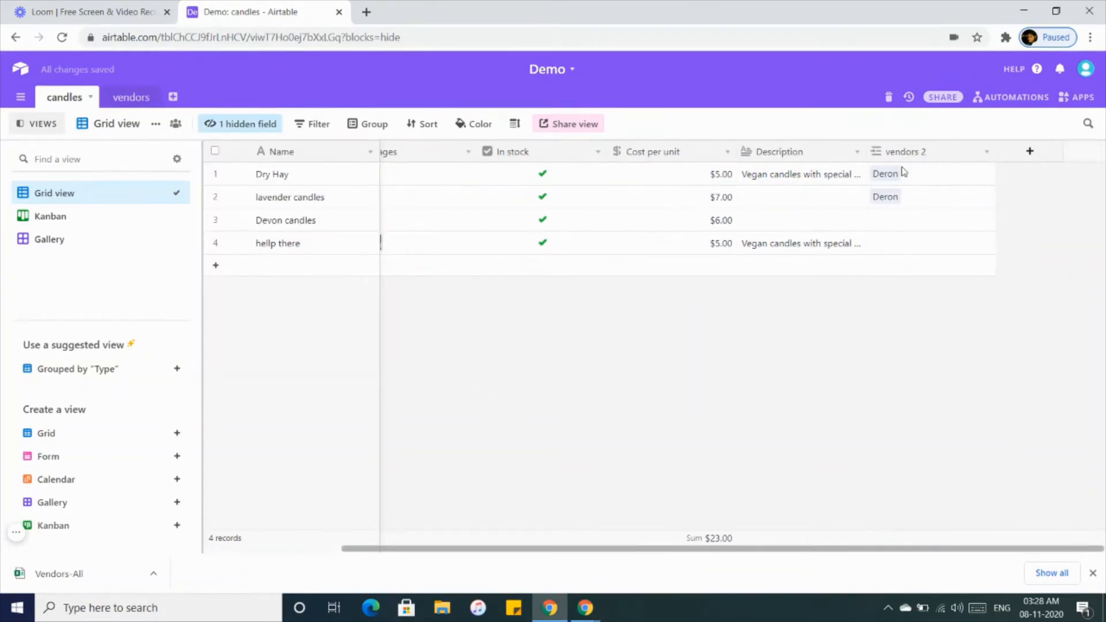
scroll(867, 196, left, 3)
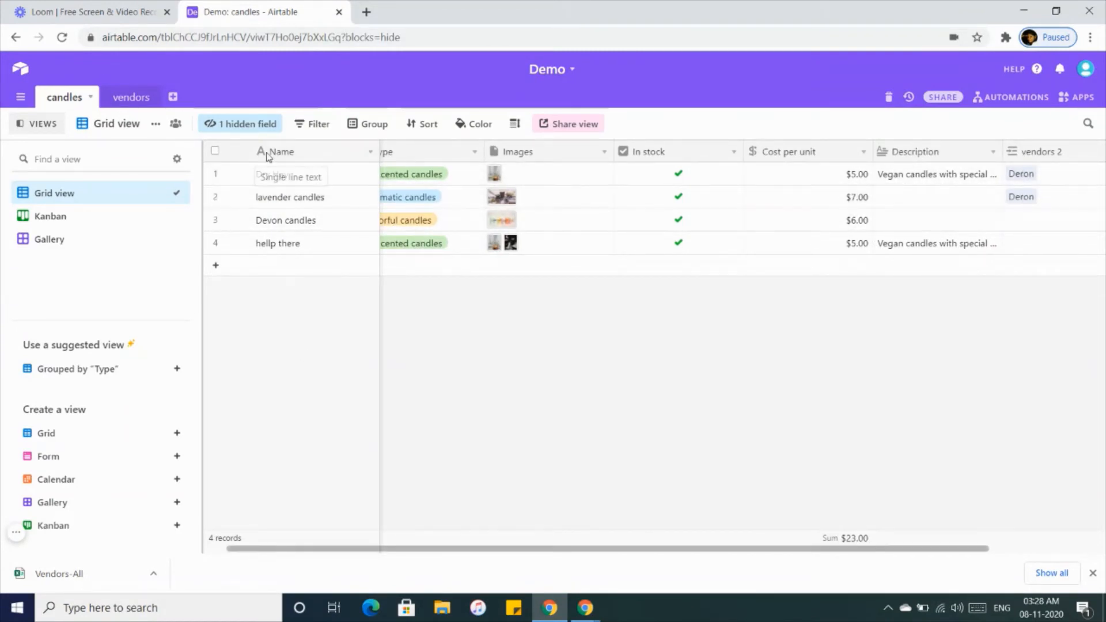
Import the CSV file Vendors-All vendors (1).csv into the base as a new table
click(132, 97)
click(173, 97)
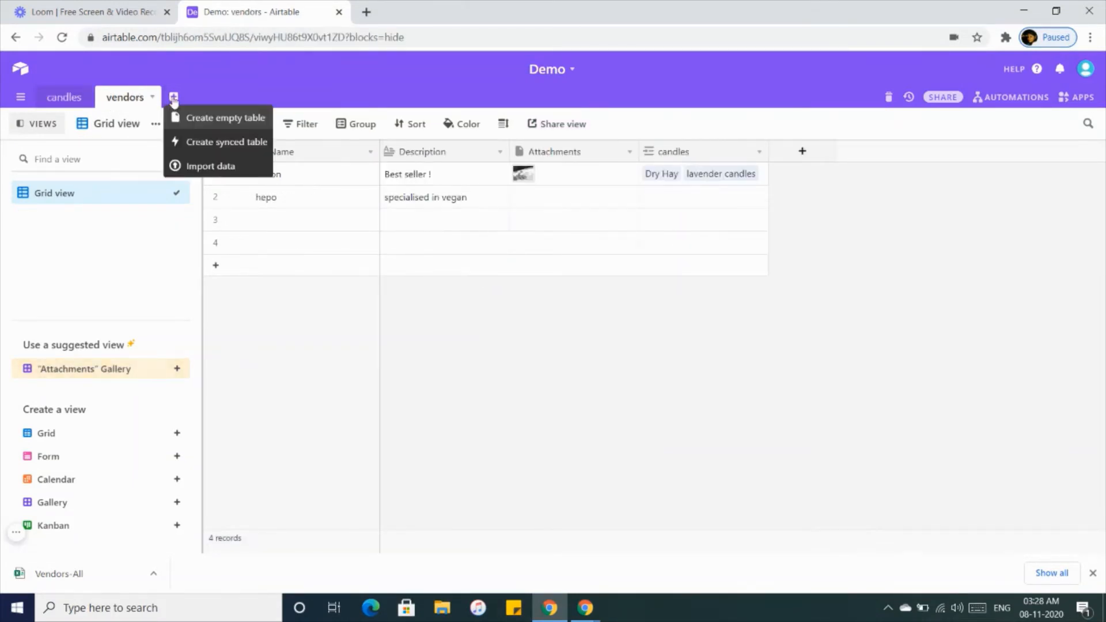
click(200, 167)
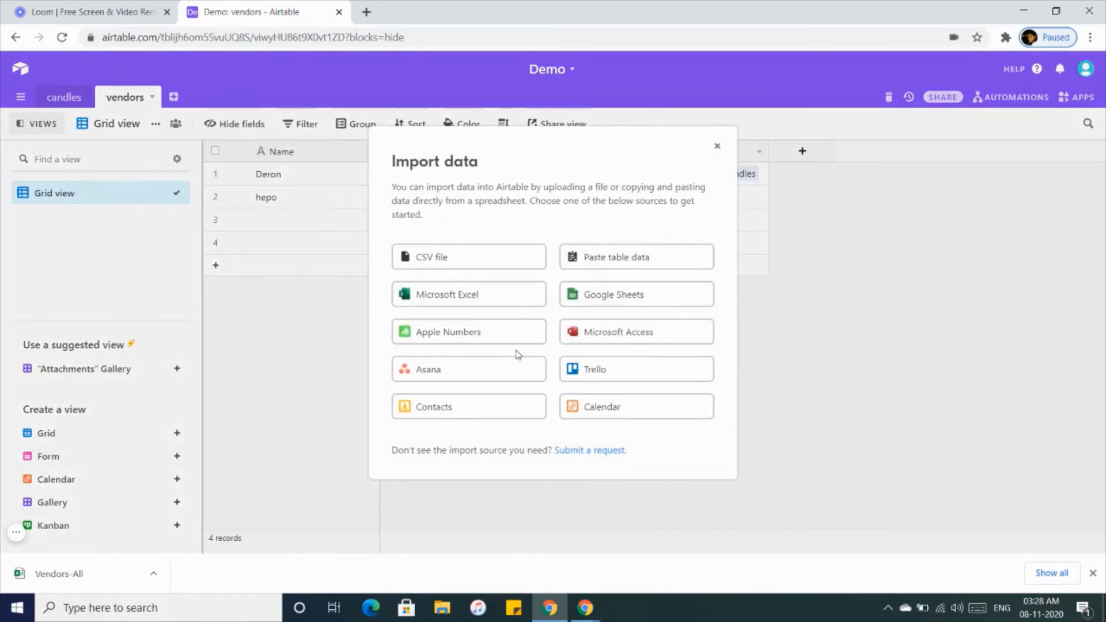
click(464, 269)
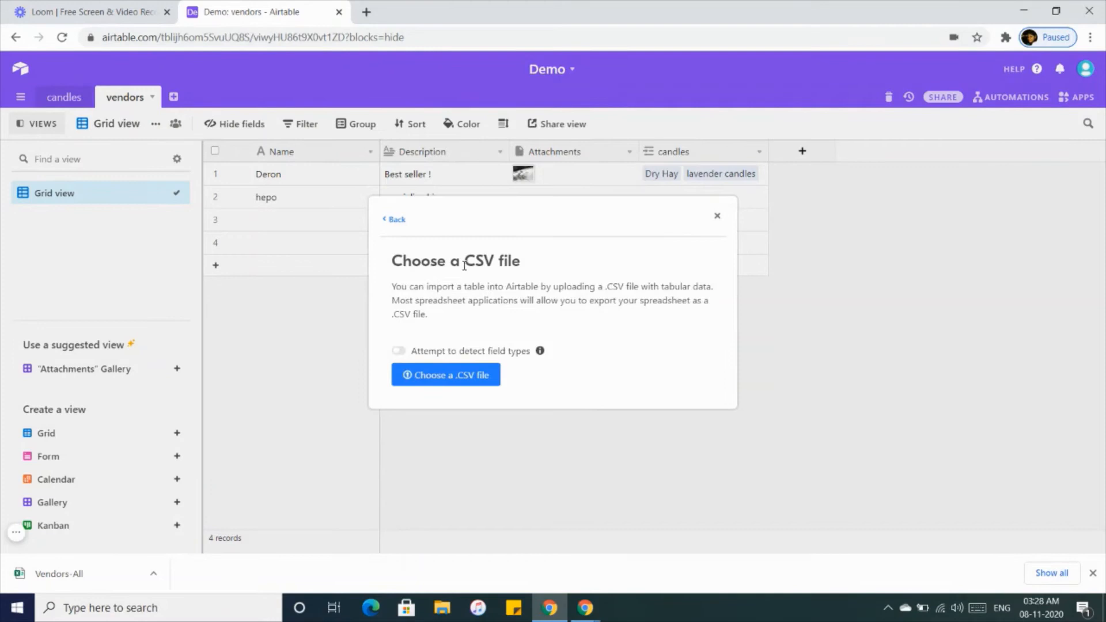
click(436, 377)
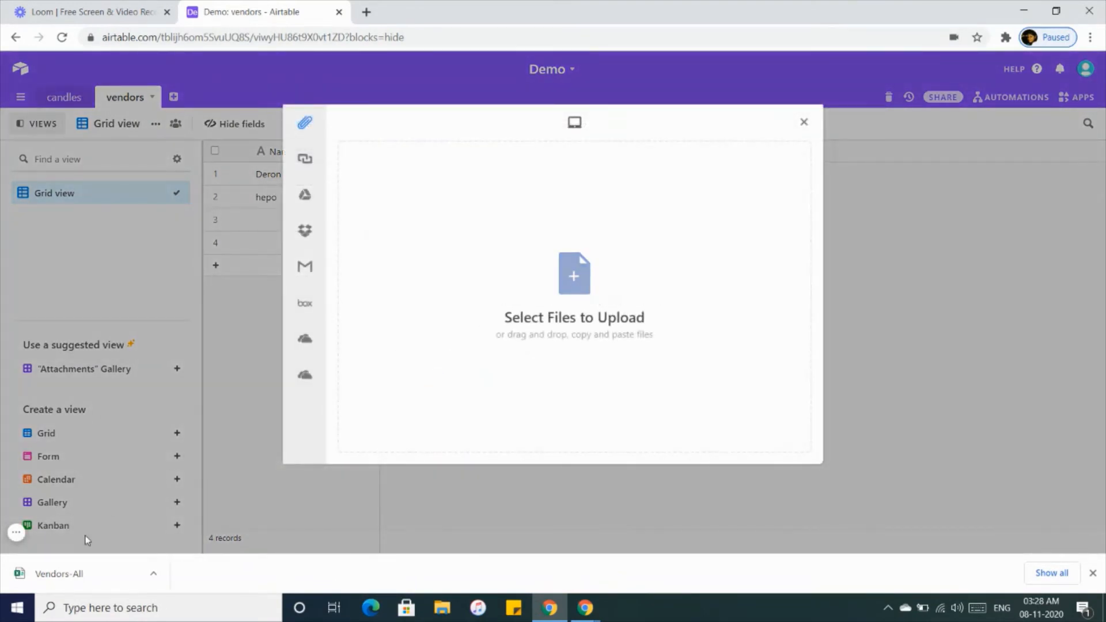
drag(54, 574, 663, 244)
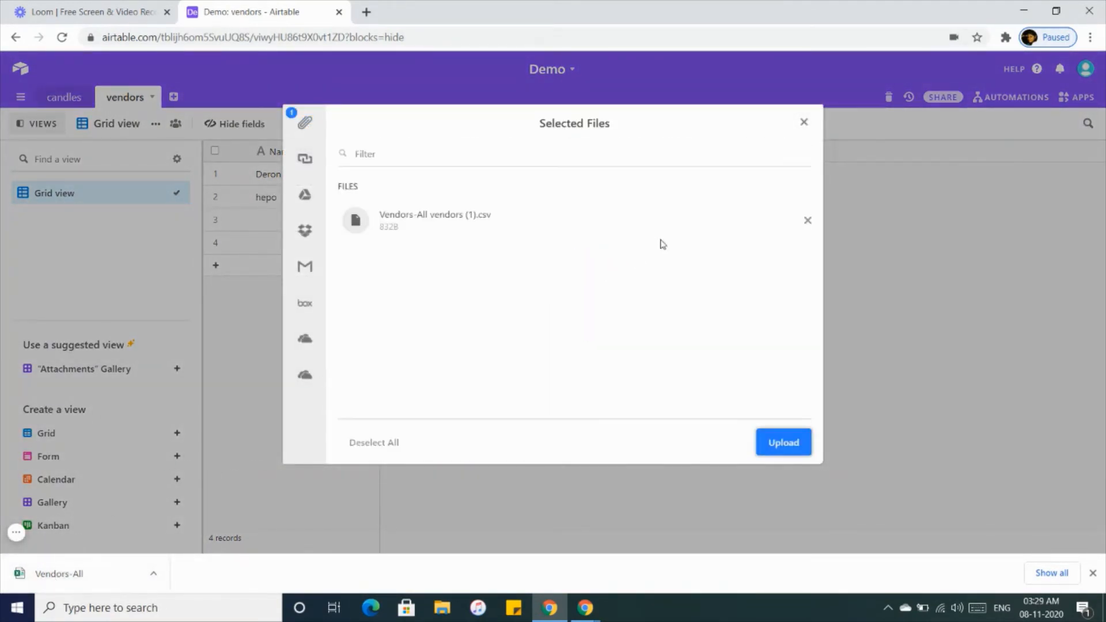
click(784, 441)
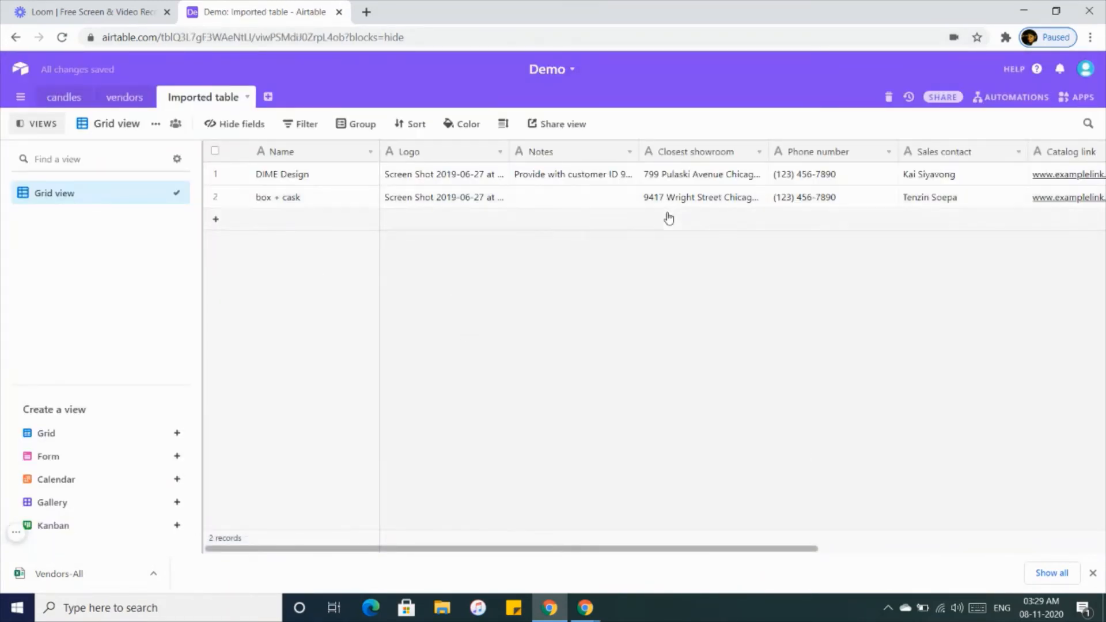
Examine the imported table's columns, from Name through to Furniture copy
scroll(667, 217, right, 5)
scroll(666, 218, left, 8)
scroll(558, 231, right, 1)
scroll(474, 214, right, 6)
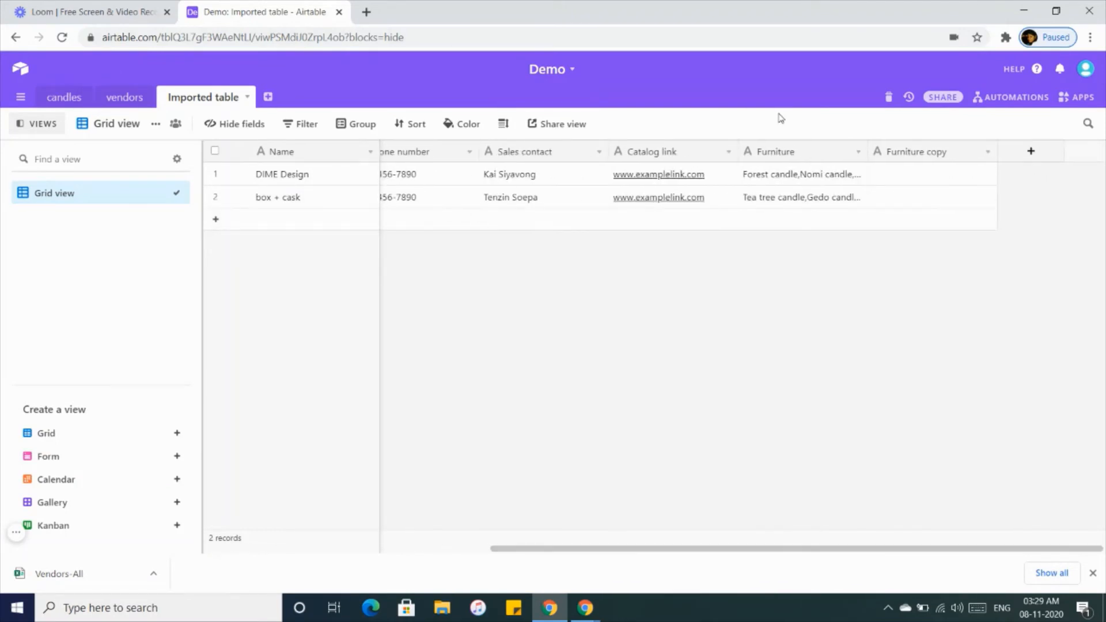
click(909, 171)
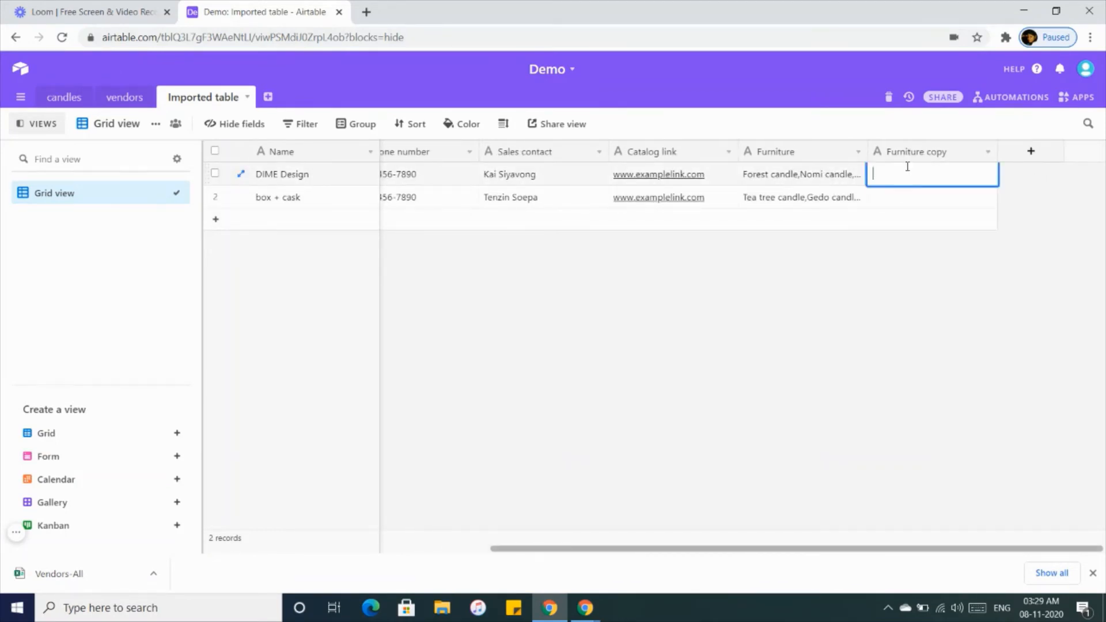
scroll(634, 190, left, 7)
Set the row height of the candles table's grid view to Tall
click(125, 96)
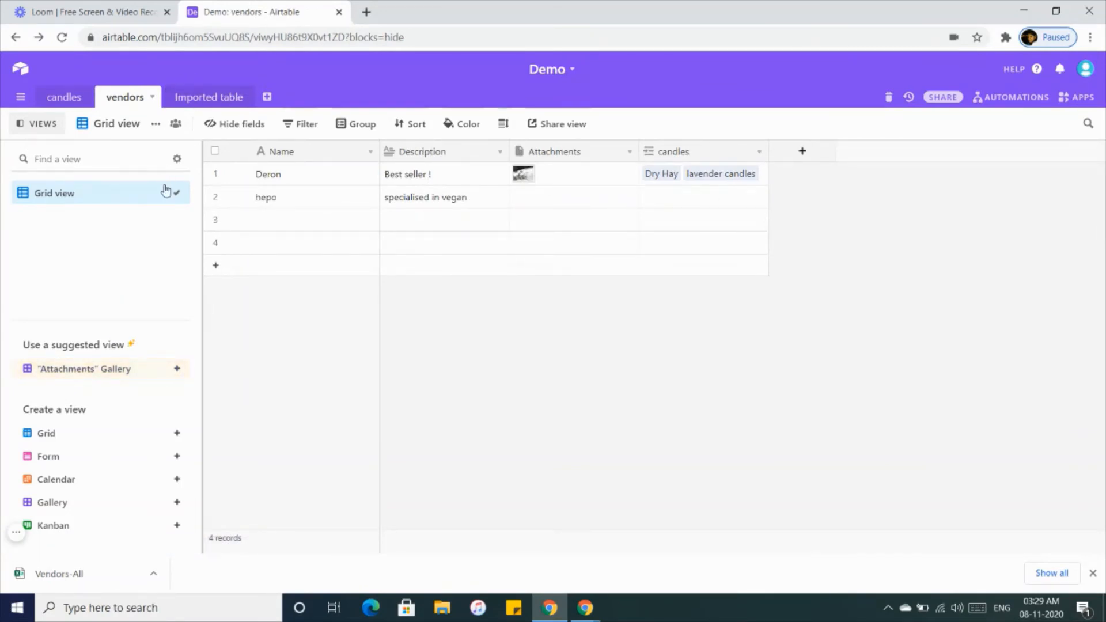
click(62, 97)
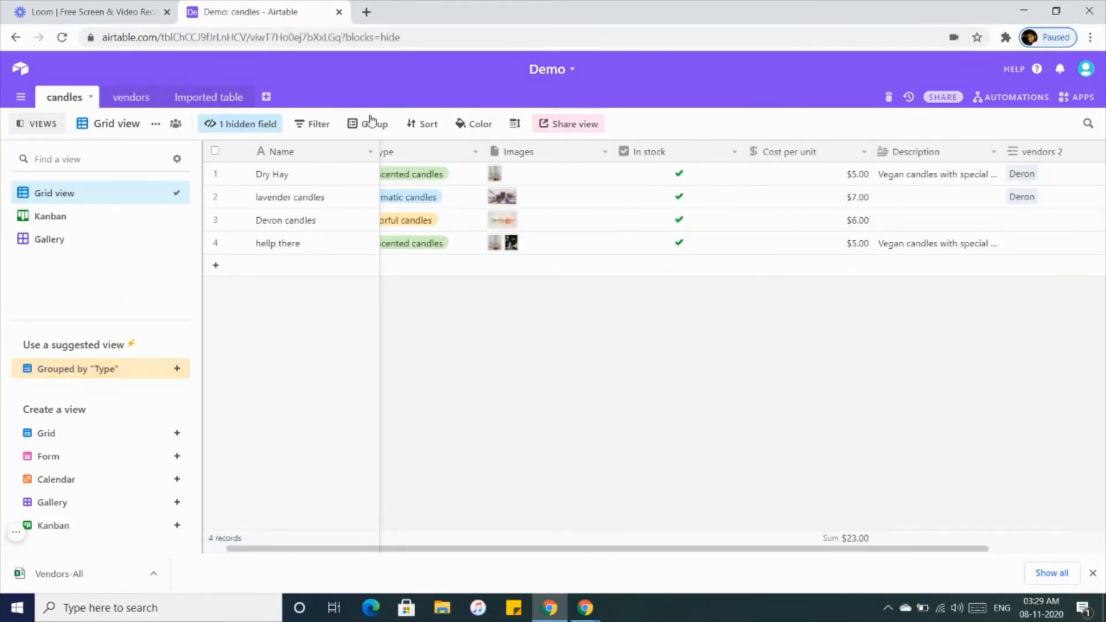
click(515, 128)
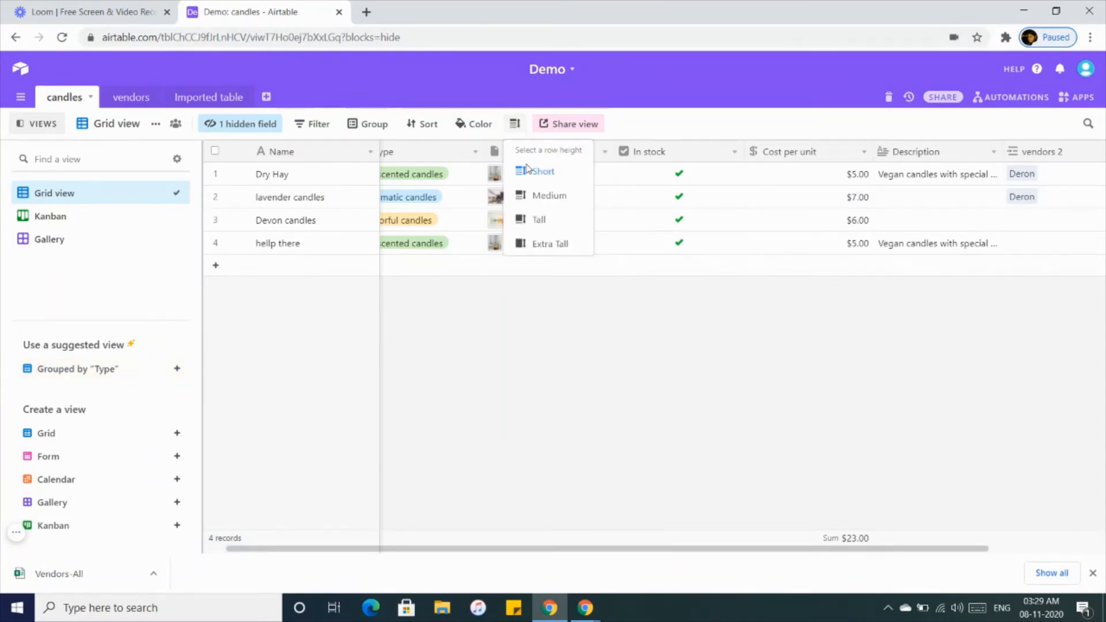
click(531, 224)
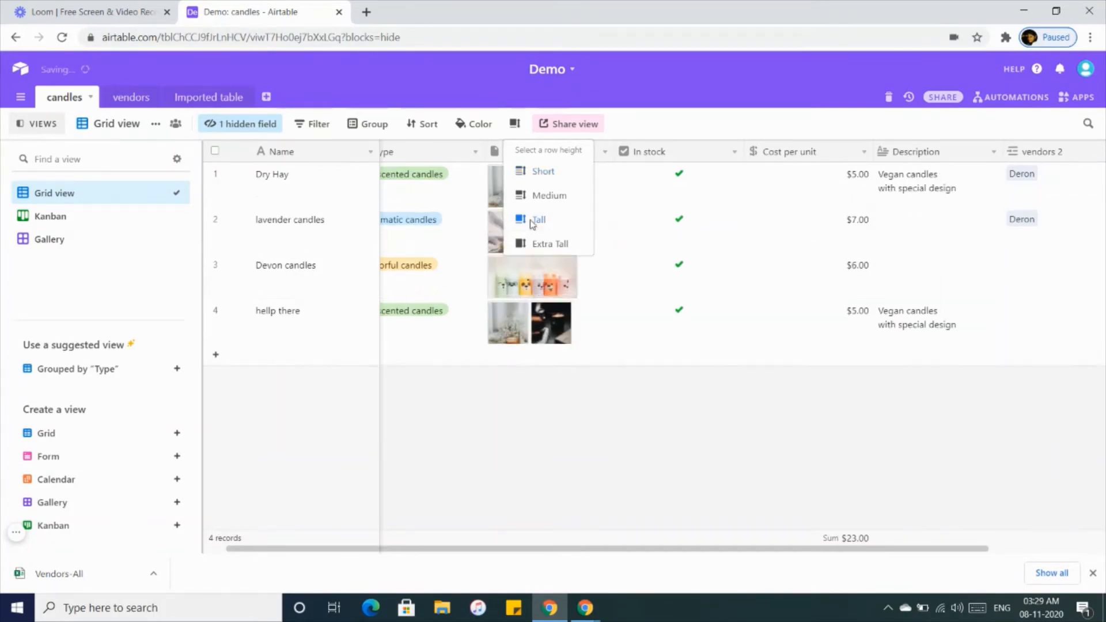
scroll(475, 321, left, 2)
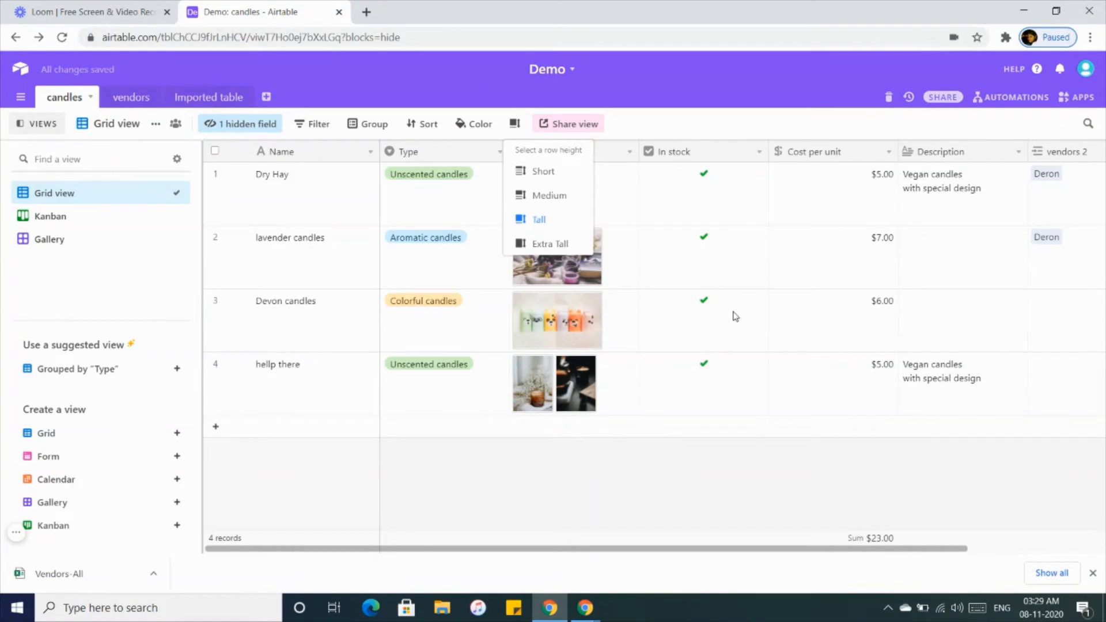
click(621, 461)
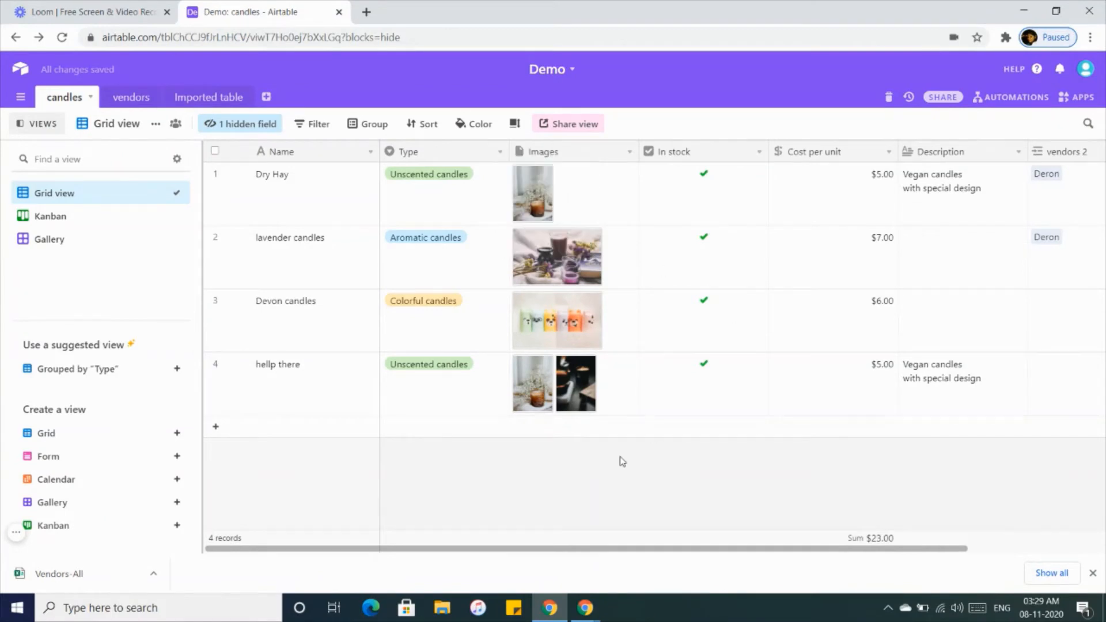
Delete the existing Gallery view from the candles table
right_click(77, 243)
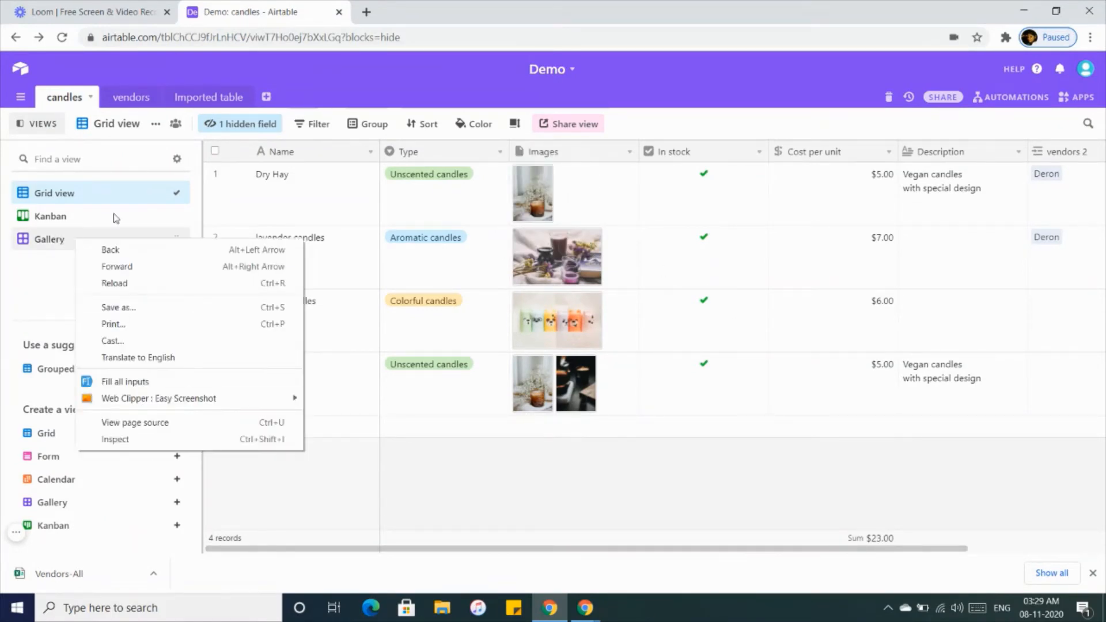
click(49, 240)
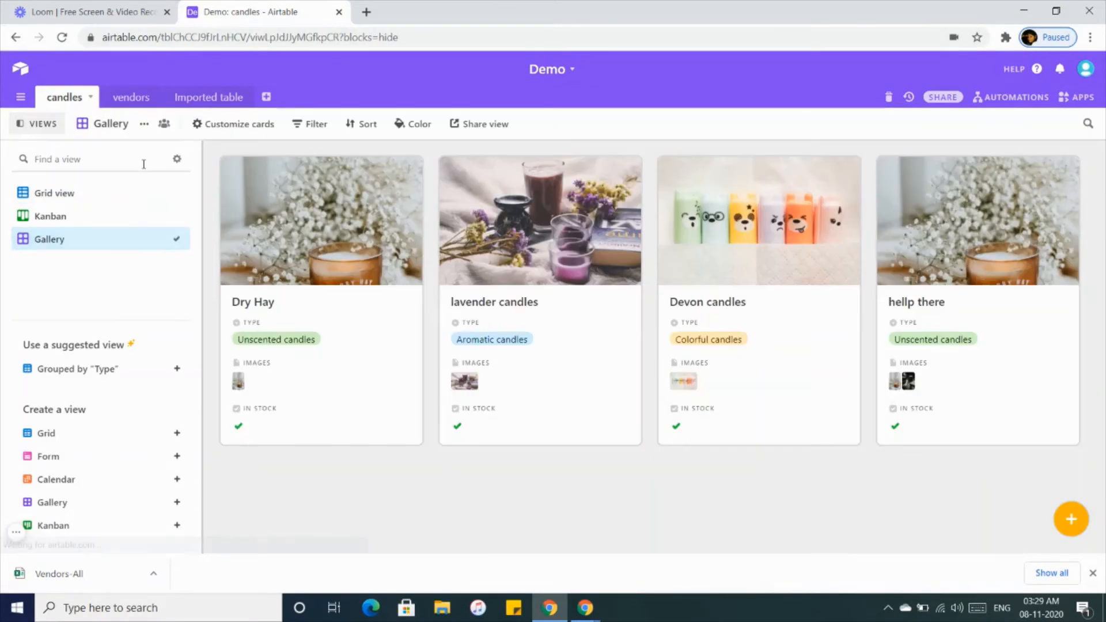
click(144, 124)
click(174, 300)
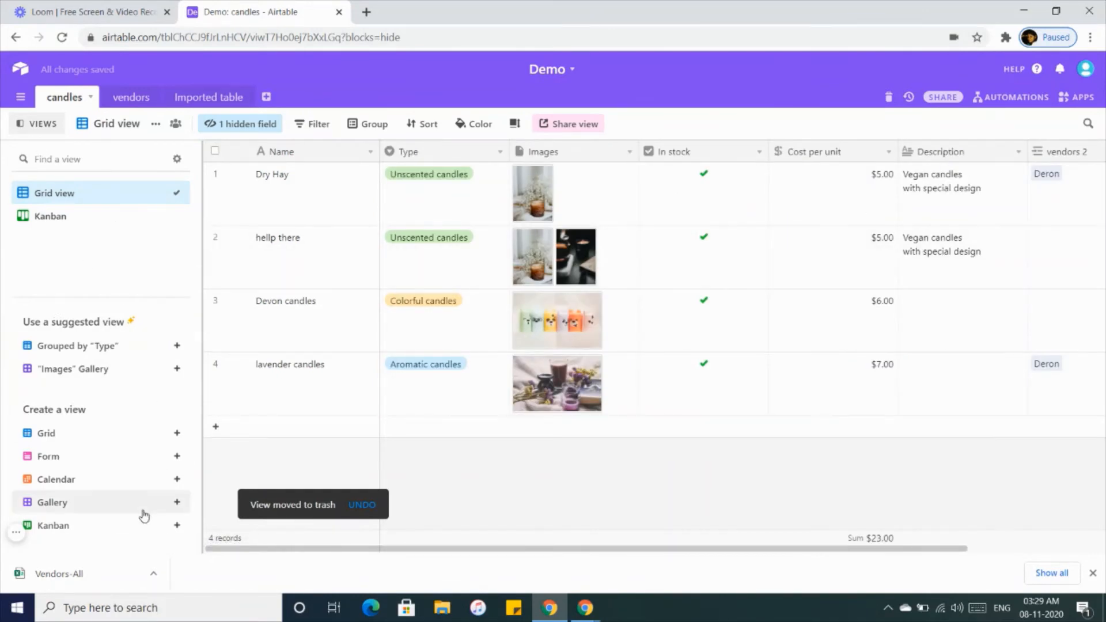
Create a new gallery view for the candles table, keeping the name Gallery
mouse_move(179, 504)
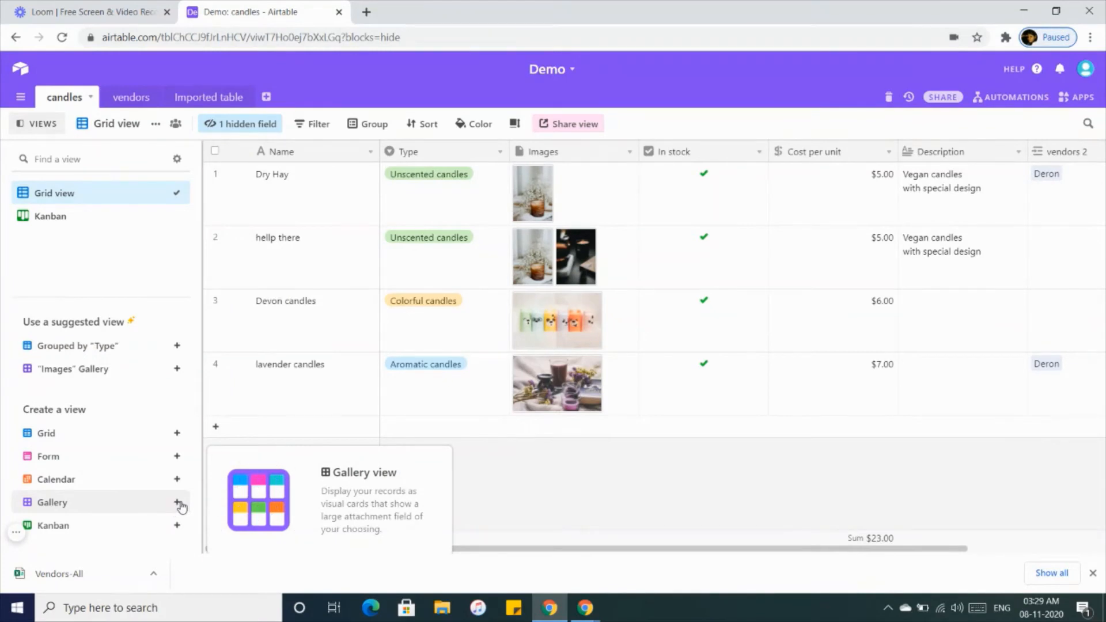
click(175, 503)
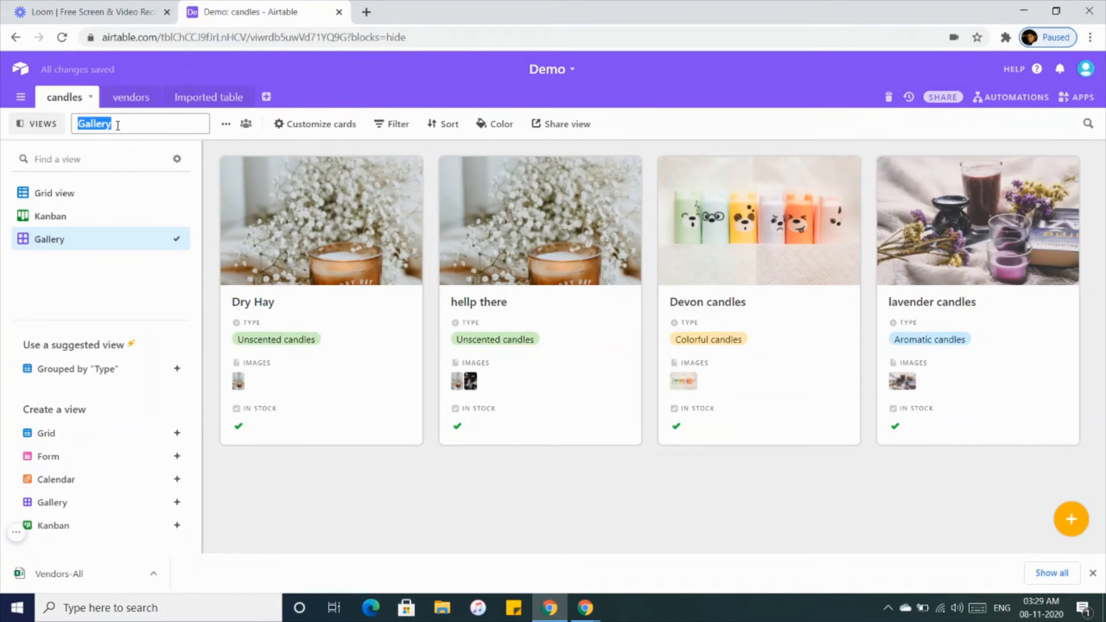
key(Return)
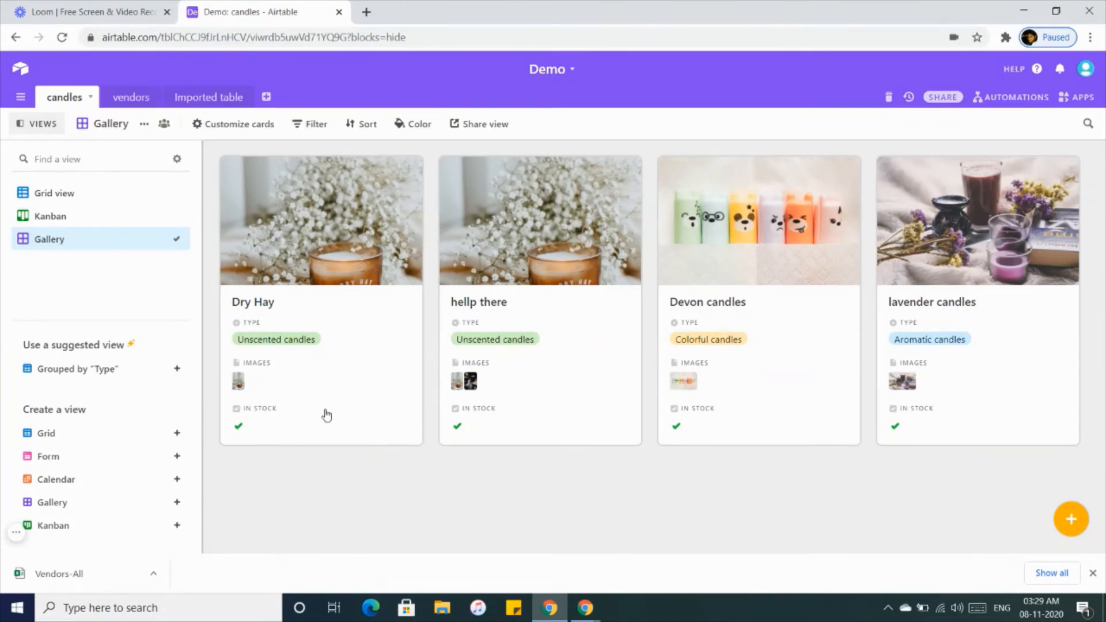
Expand the Dry Hay card in the Gallery view, review its fields and linked vendor, and close it
click(344, 375)
scroll(413, 447, down, 5)
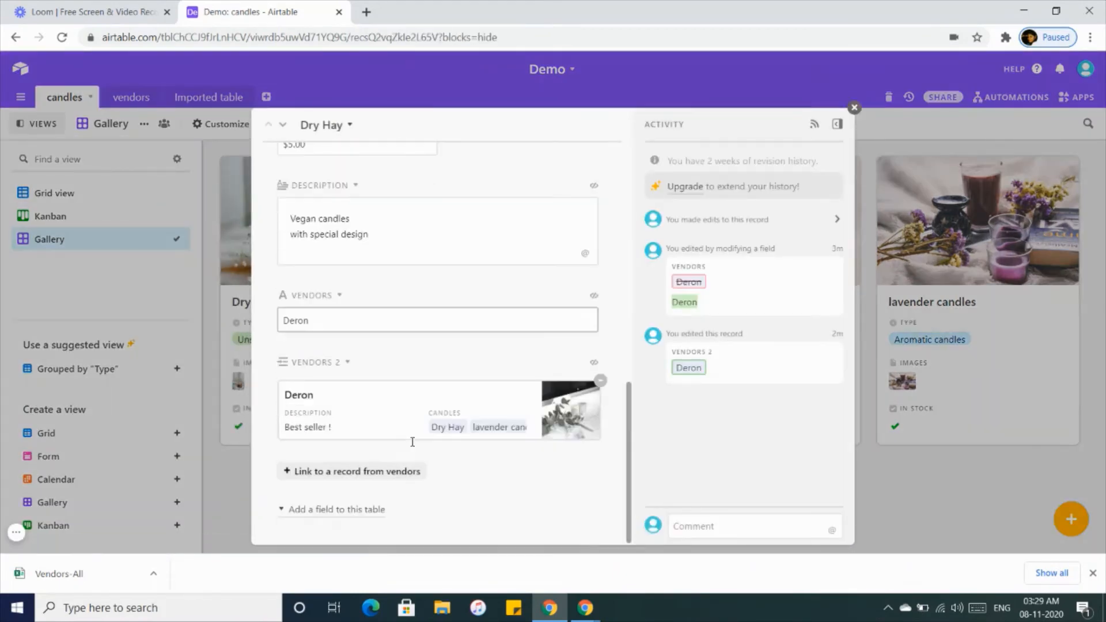
scroll(412, 442, up, 5)
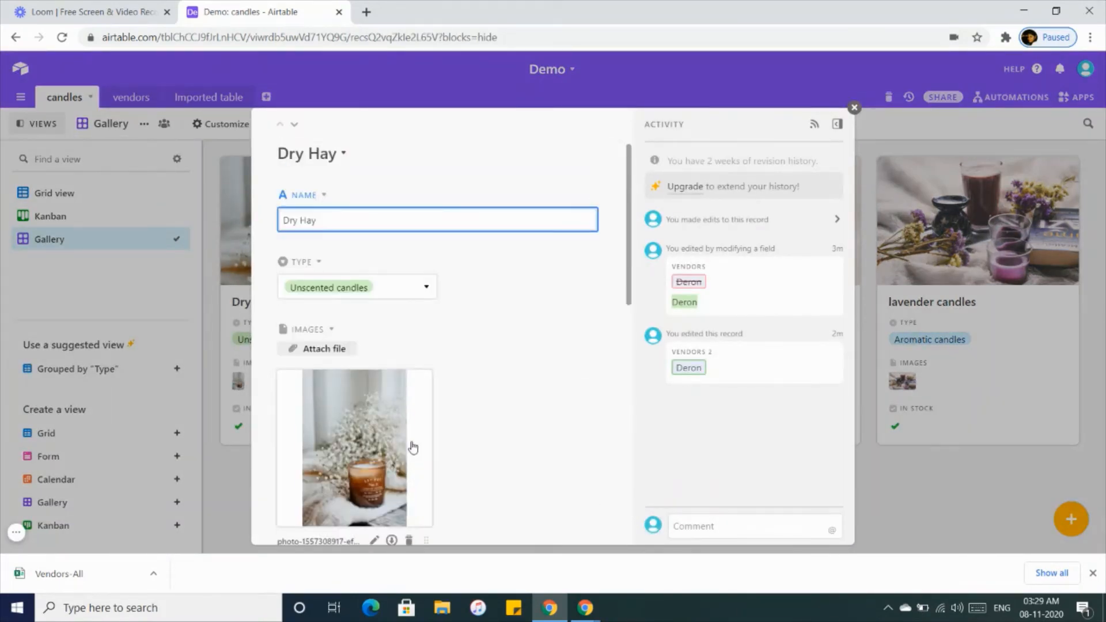
click(854, 109)
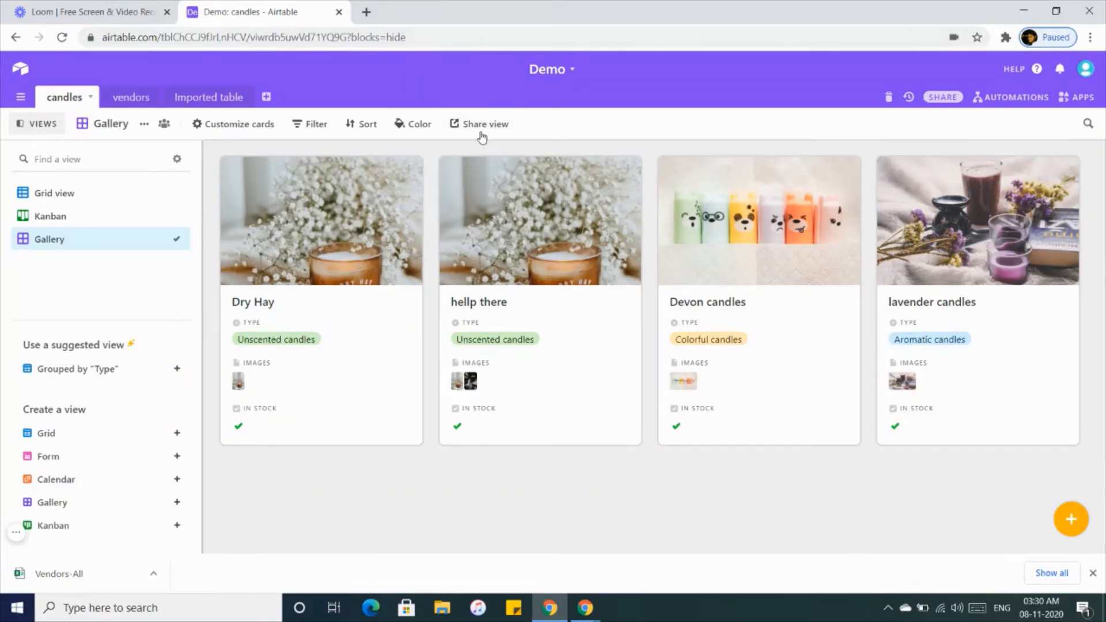
Create a private shareable link for the candles Gallery view and select its URL
click(483, 131)
click(497, 163)
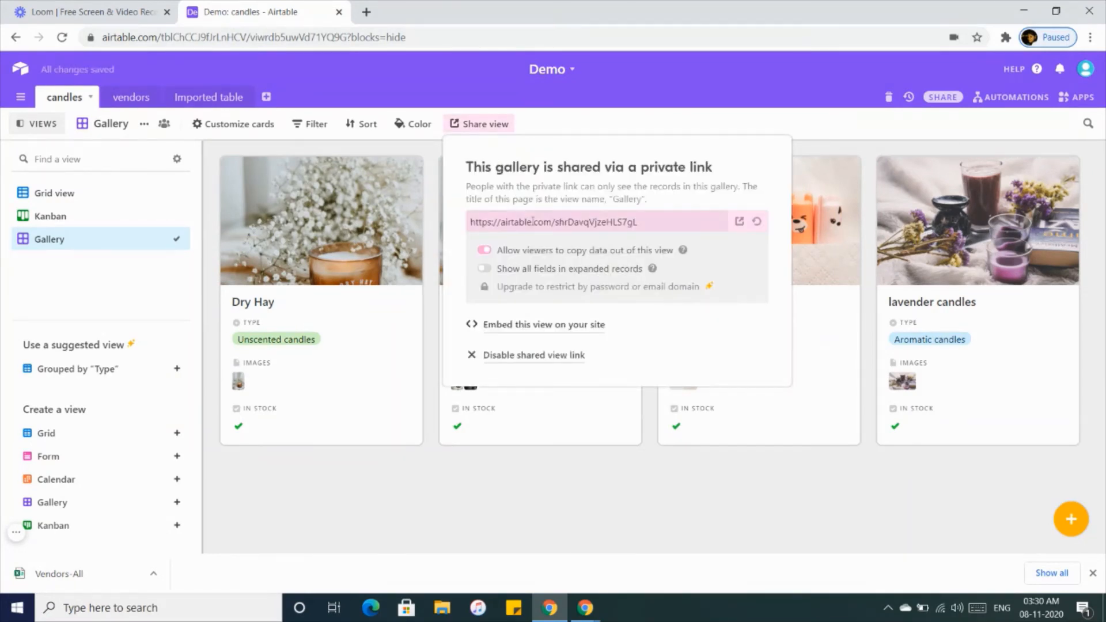
click(533, 222)
click(533, 222)
click(470, 221)
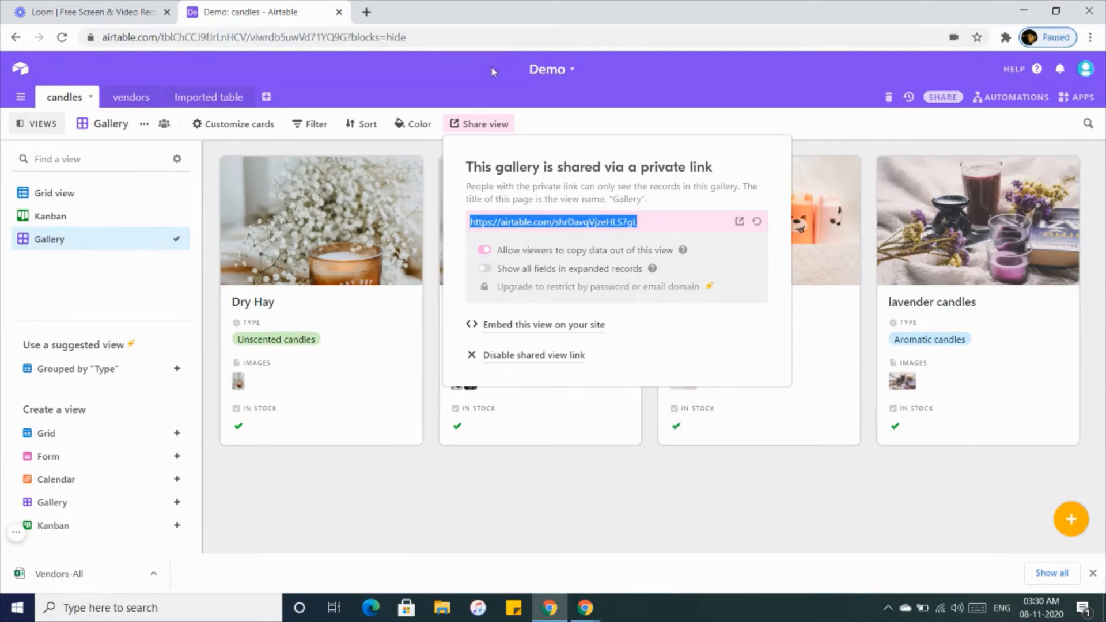
Preview the shared gallery page in the browser and check its filter and sort options
click(365, 12)
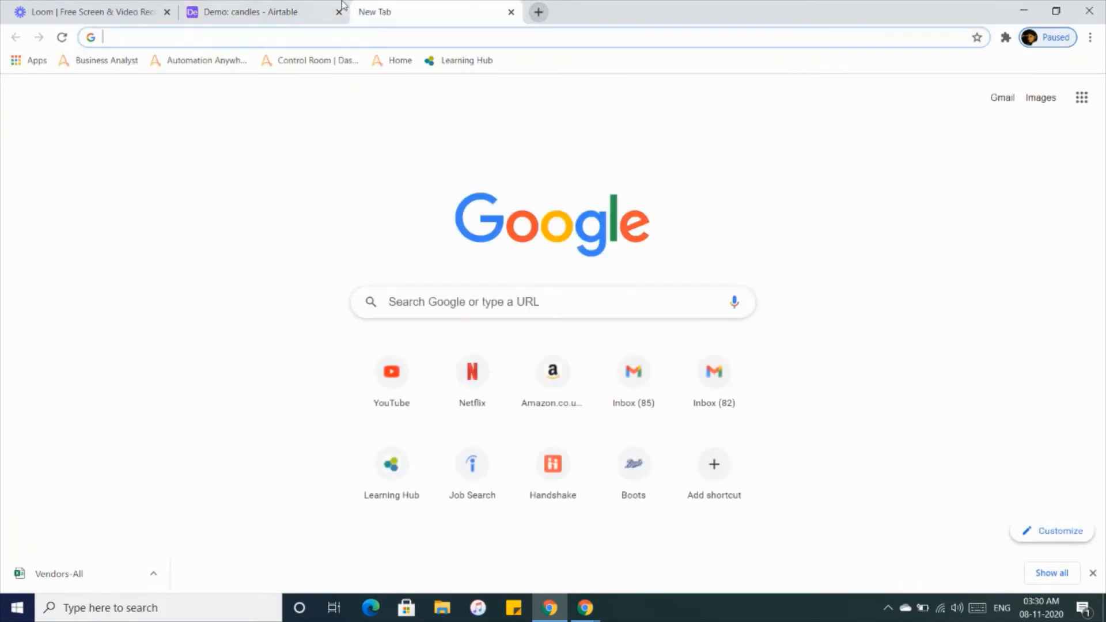
click(283, 6)
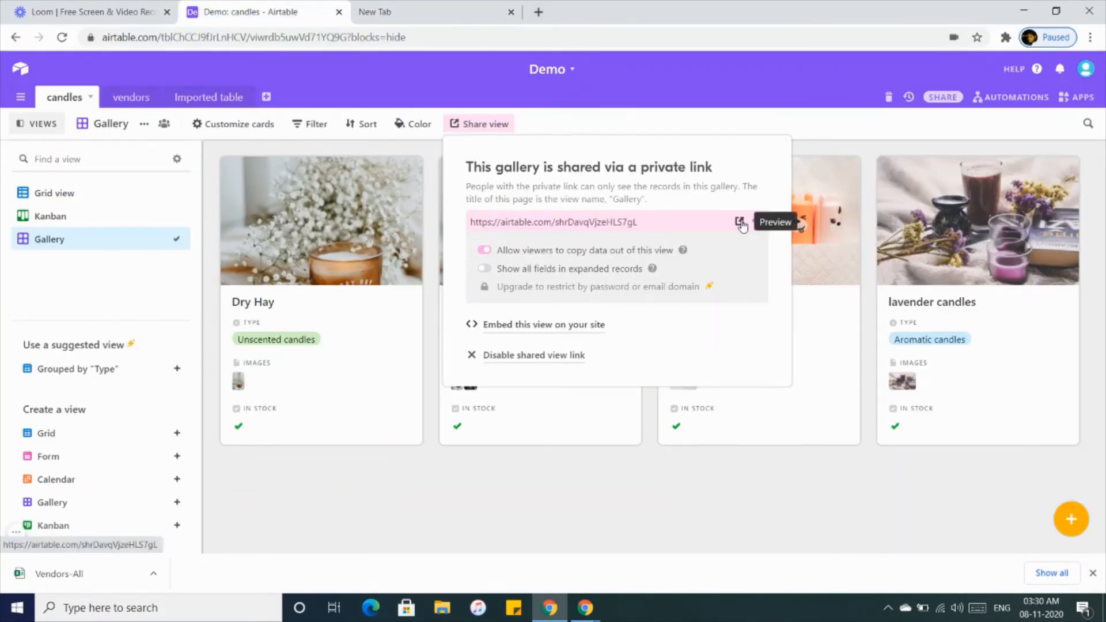
click(739, 222)
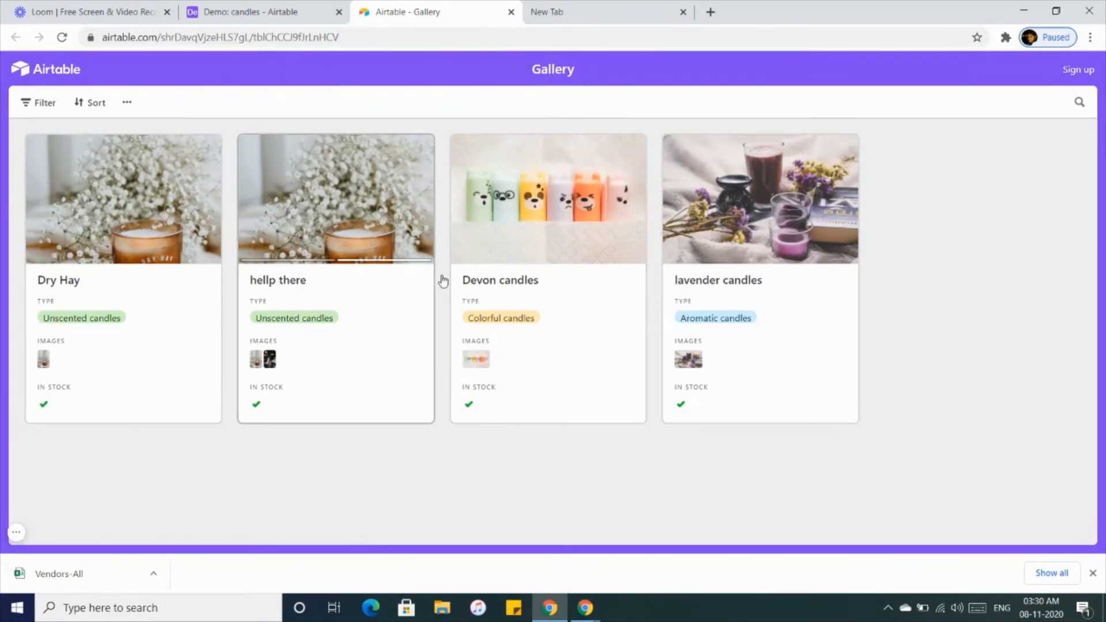
click(38, 103)
click(101, 104)
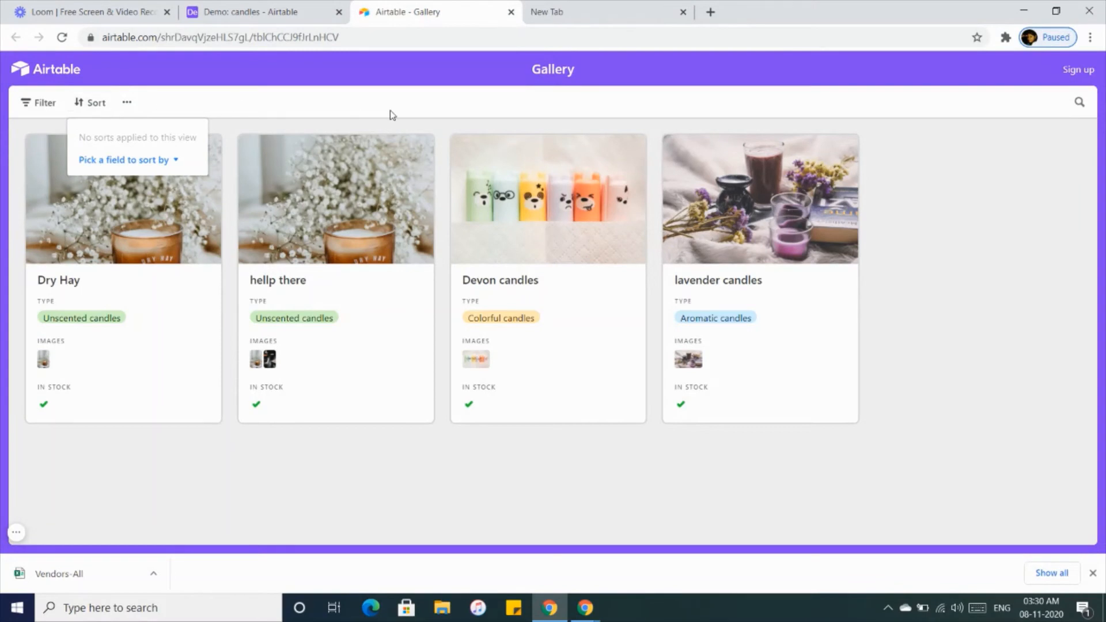
Disallow viewers from copying data out of the shared Gallery view and return to the shared page
click(289, 9)
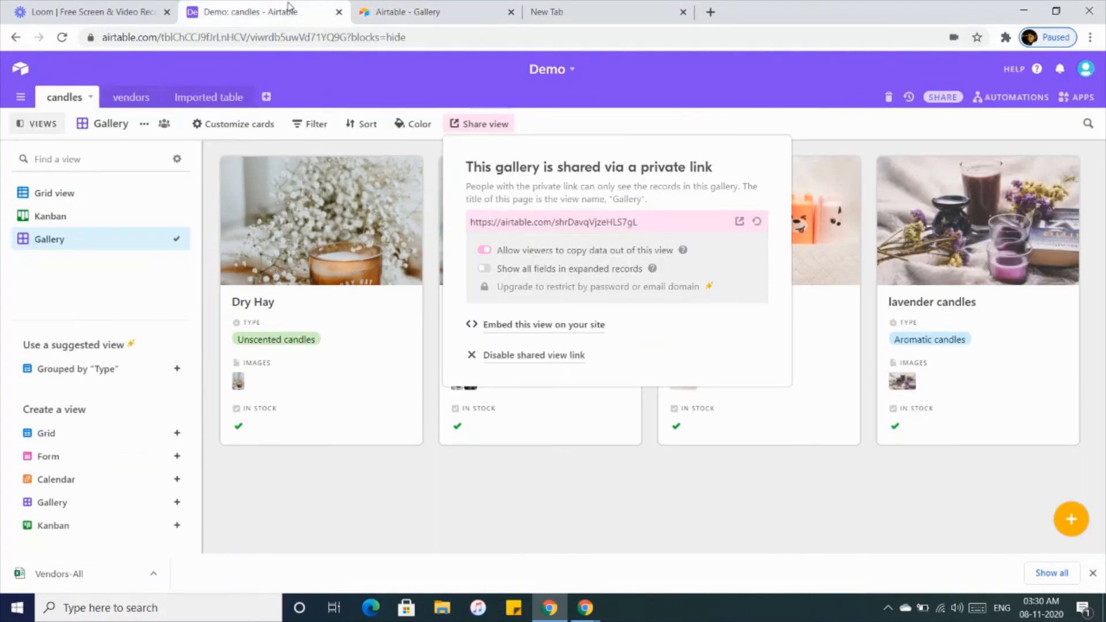
click(482, 251)
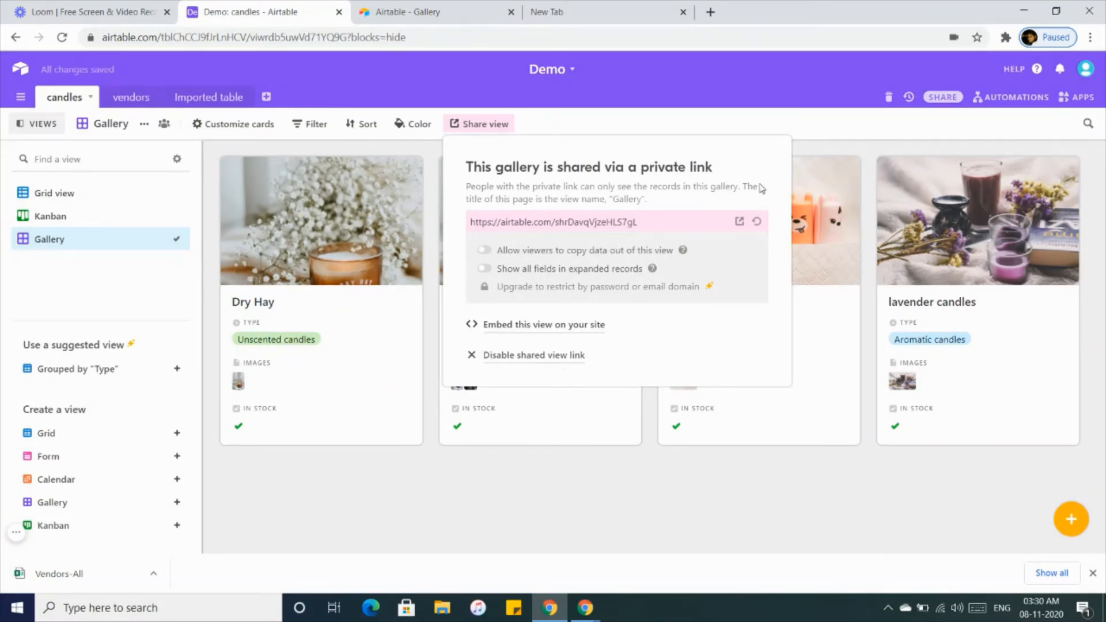
click(426, 11)
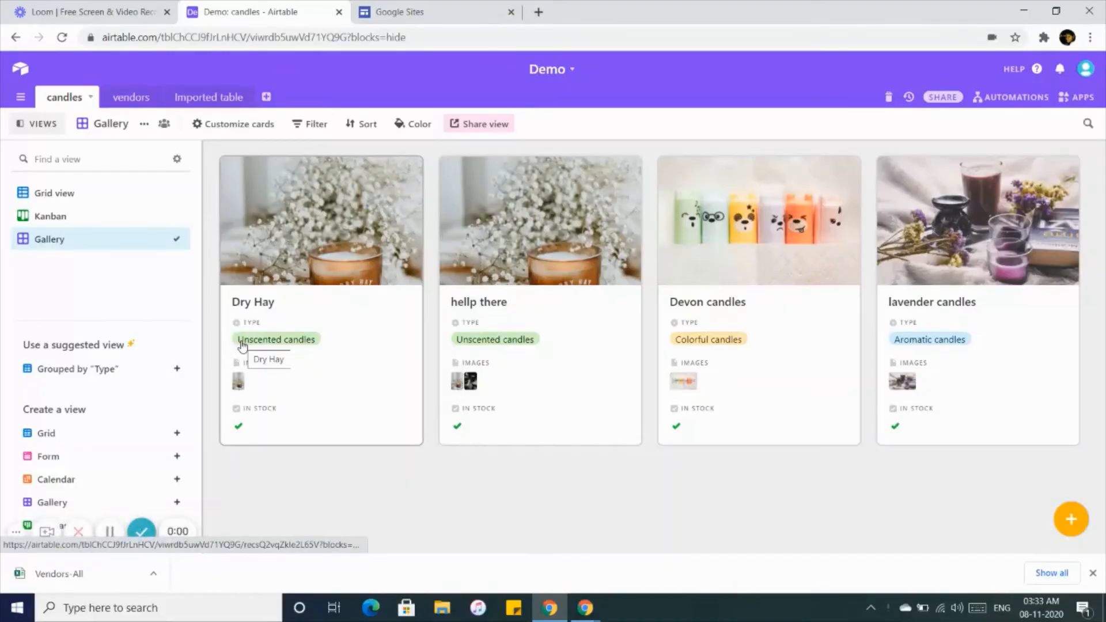
Look at the candles records in the grid view and return to the Gallery view
click(19, 534)
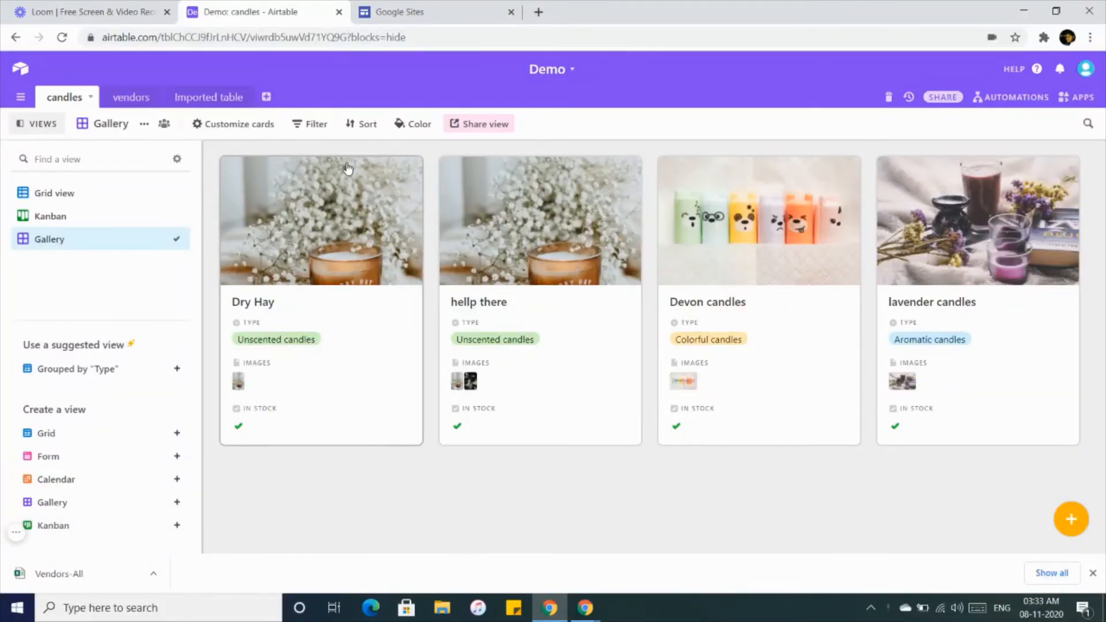
click(147, 193)
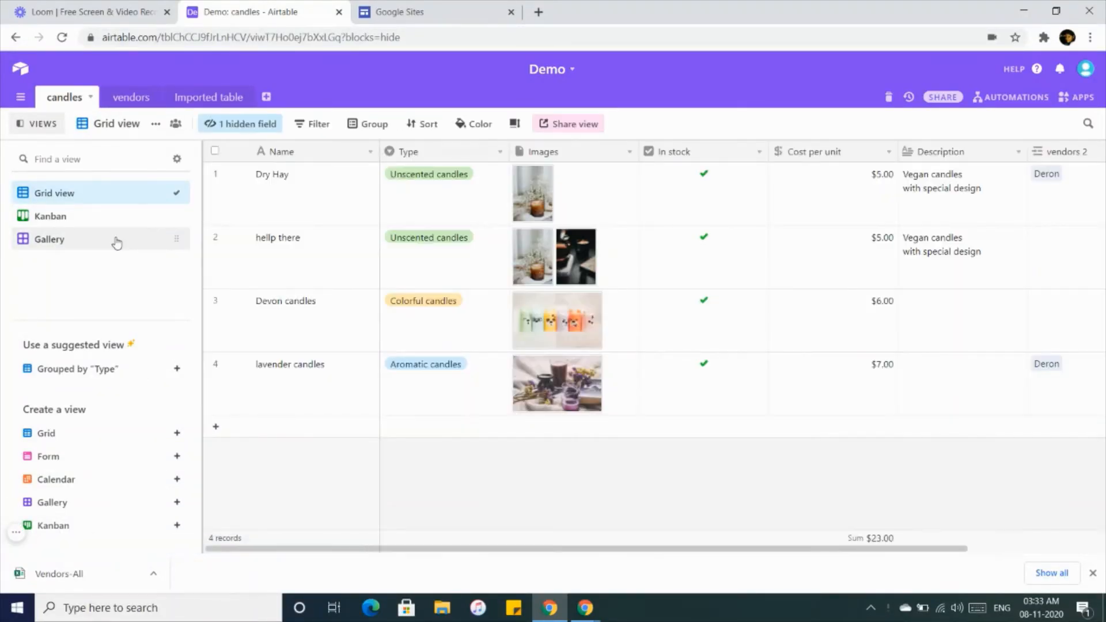
click(113, 239)
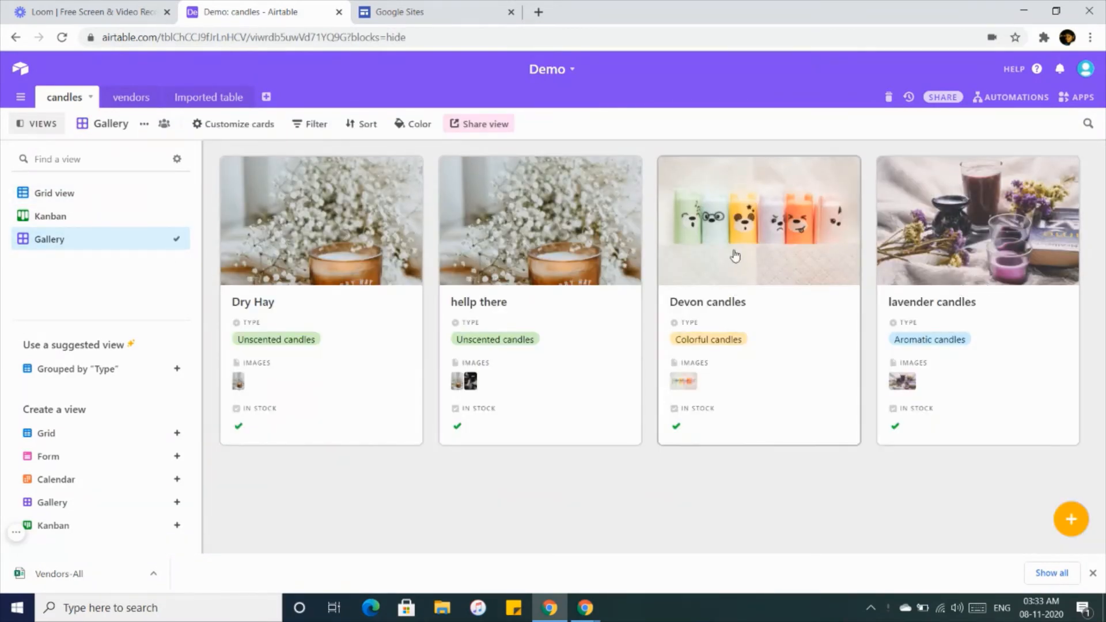
Switch to Google Sites, create a blank site and set its page title to "Candle store"
click(439, 18)
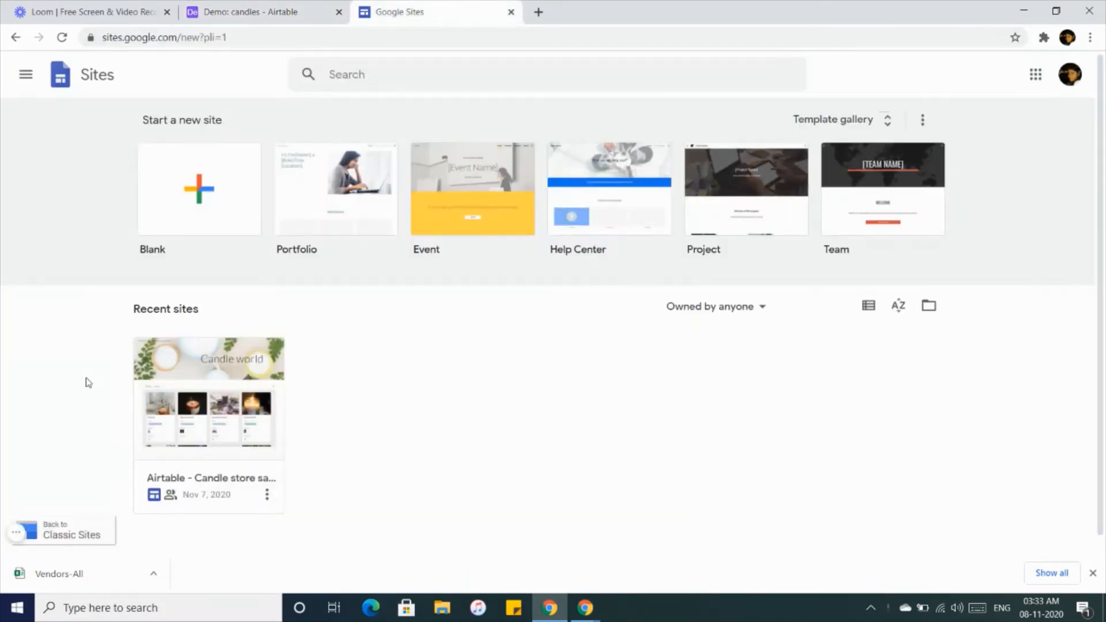
click(184, 198)
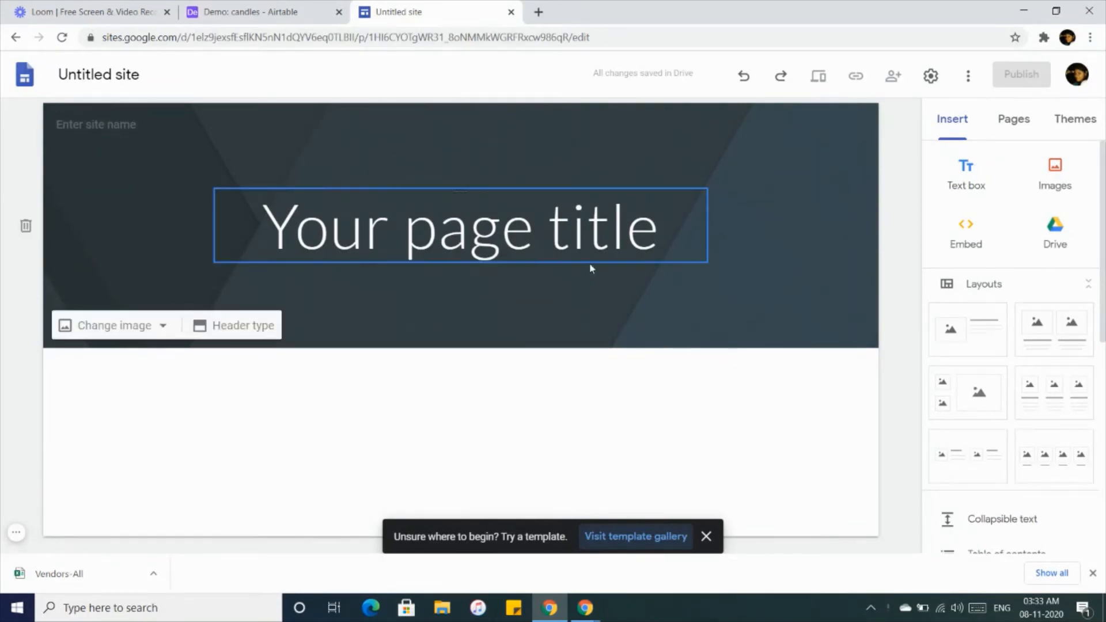
click(386, 225)
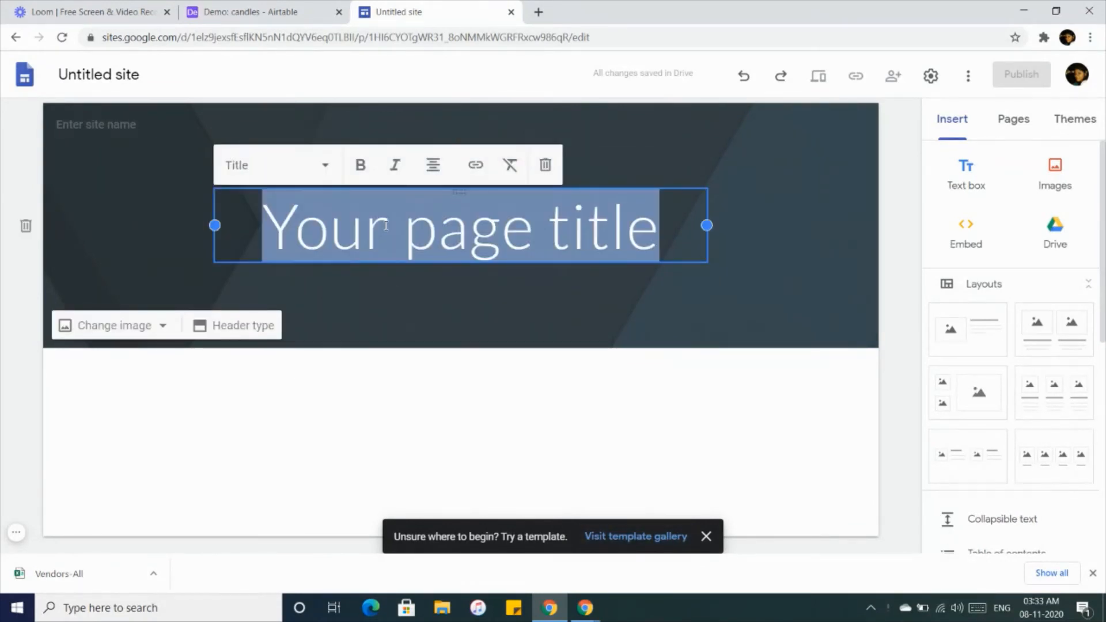
text(Candle sot)
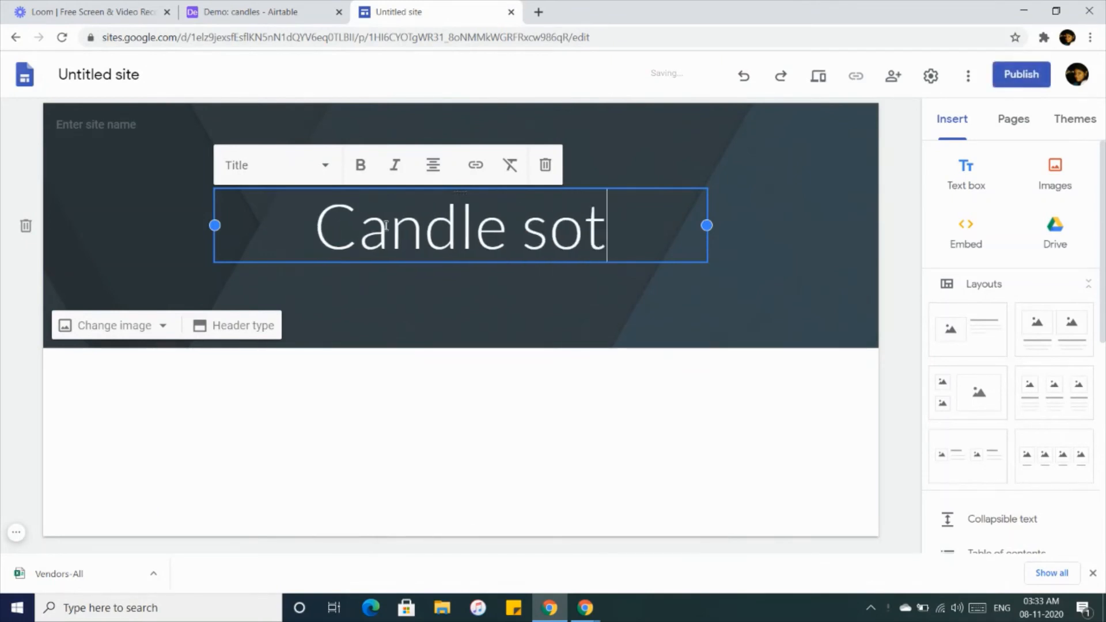
key(BackSpace)
text(tore)
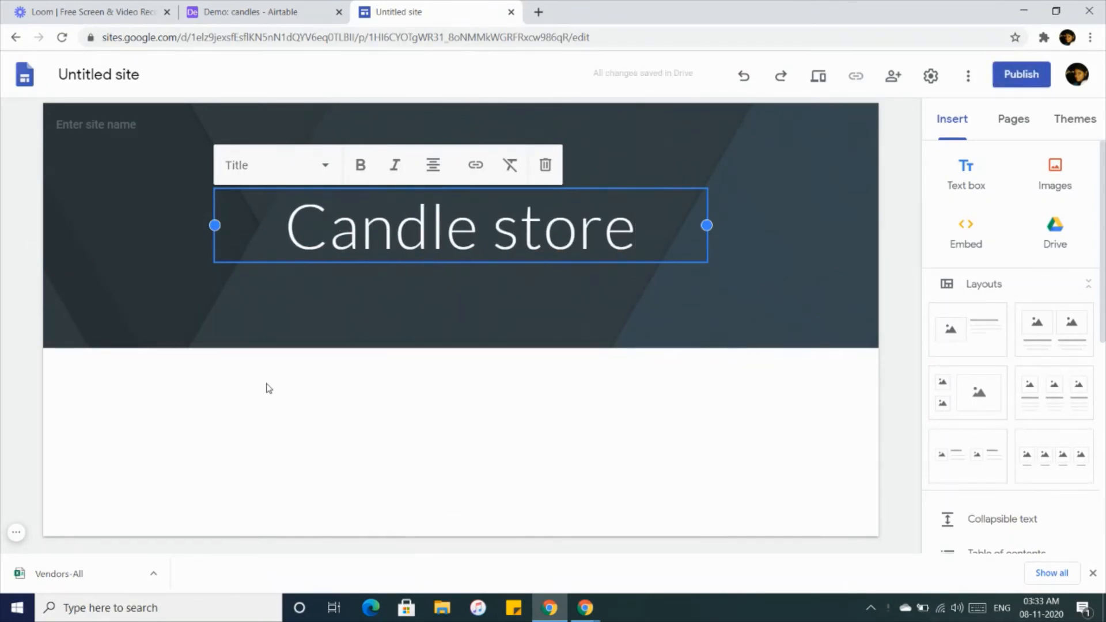
click(371, 263)
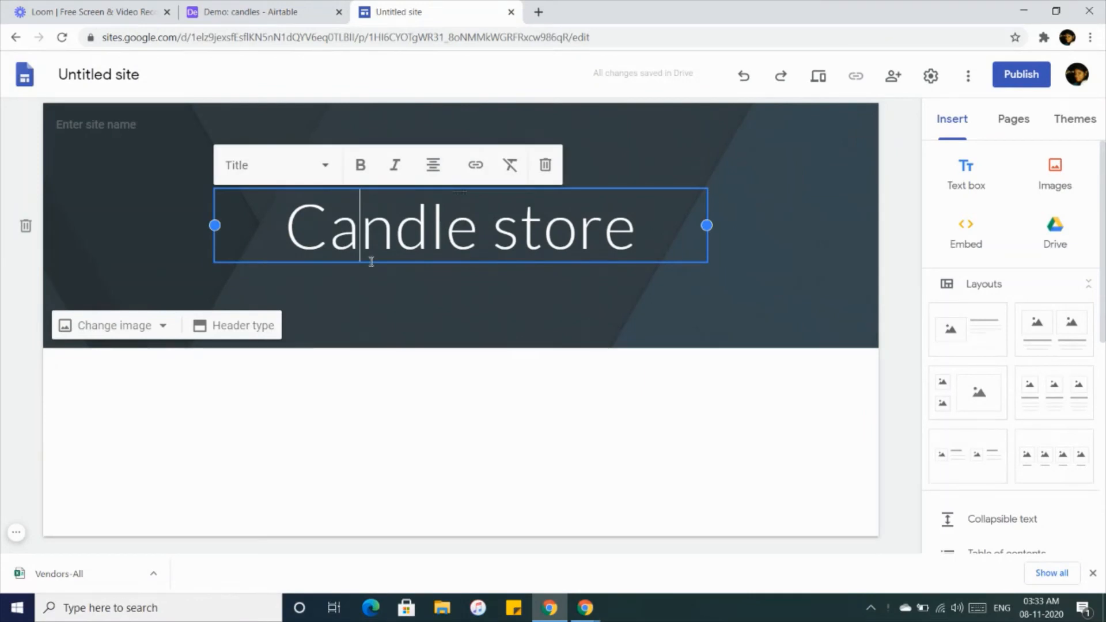
click(137, 326)
click(122, 363)
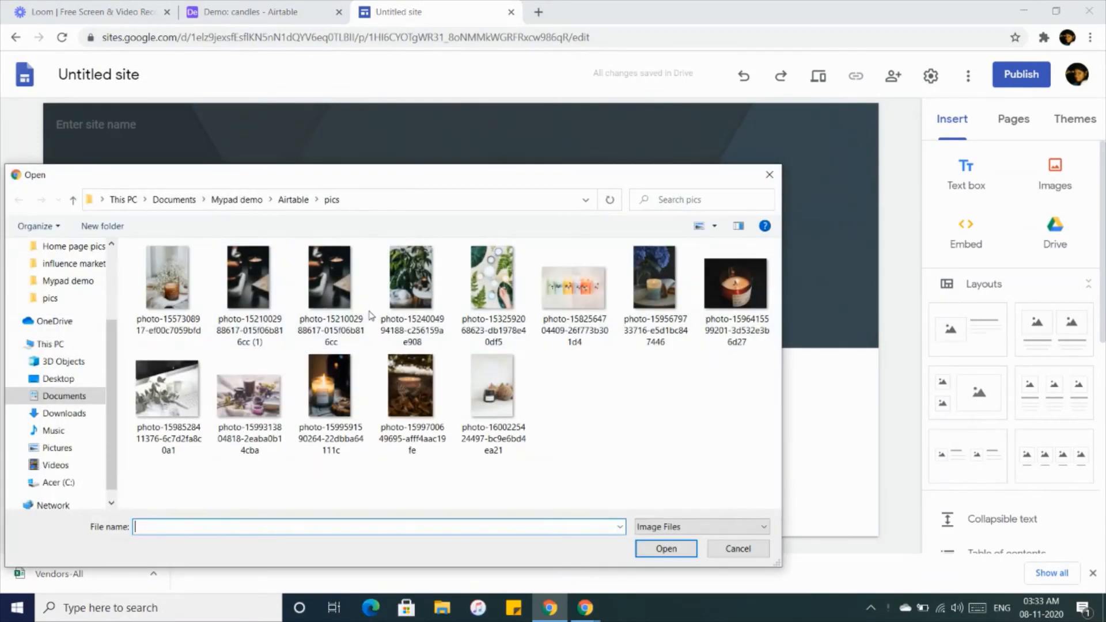
click(510, 313)
double_click(510, 313)
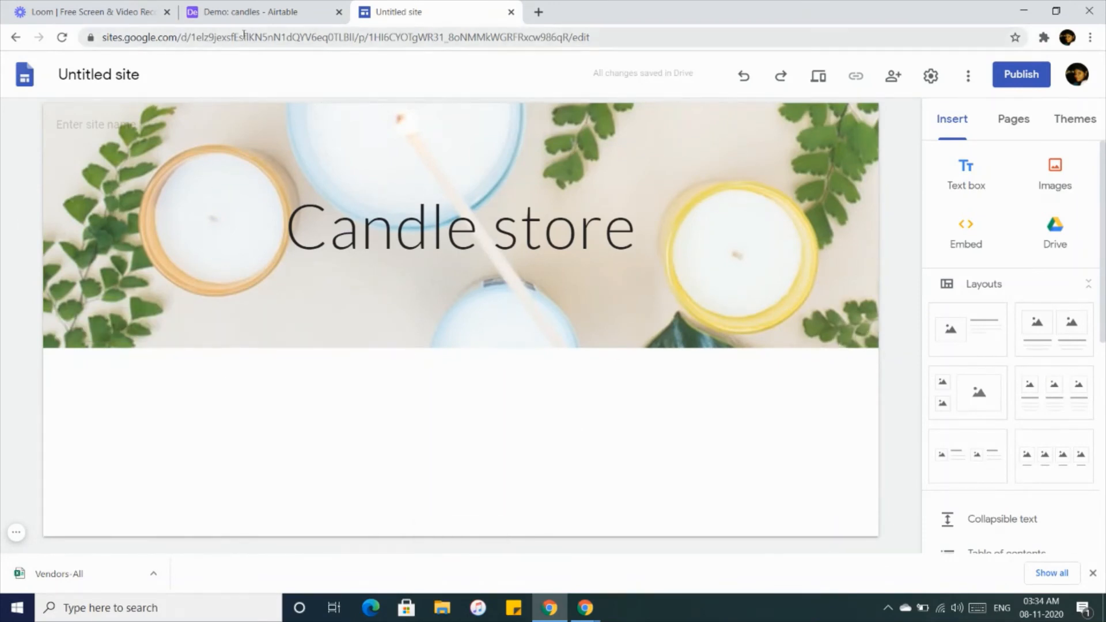
Return to the Airtable candles Gallery view and open the embed page for its shared link
click(256, 7)
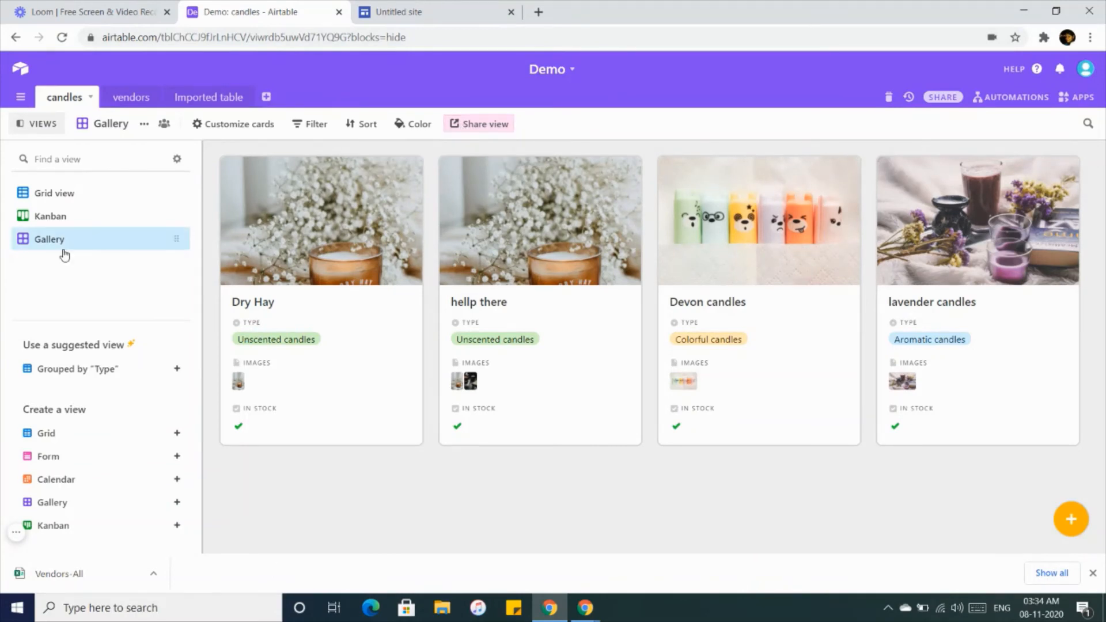
click(473, 123)
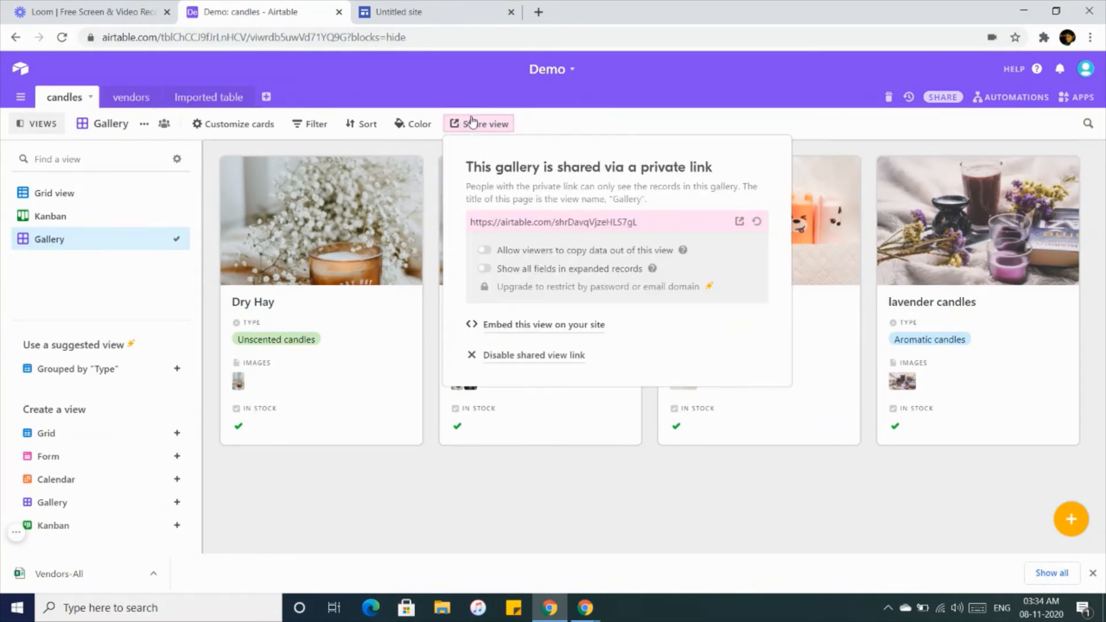
click(517, 326)
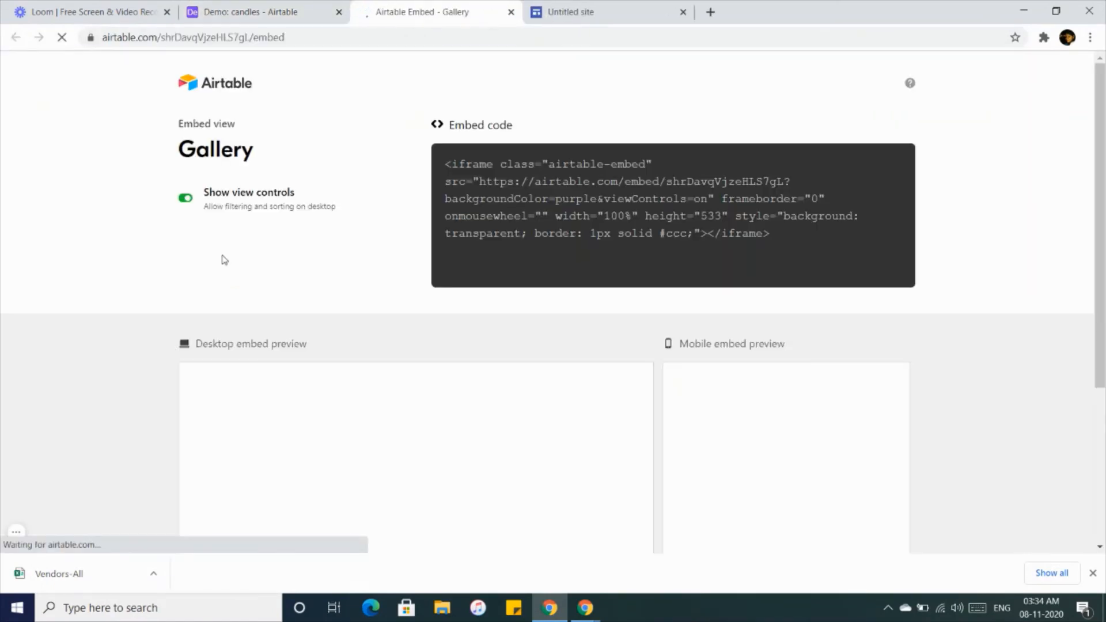
Switch the embed's view controls off and back on to compare the desktop preview
scroll(281, 299, down, 1)
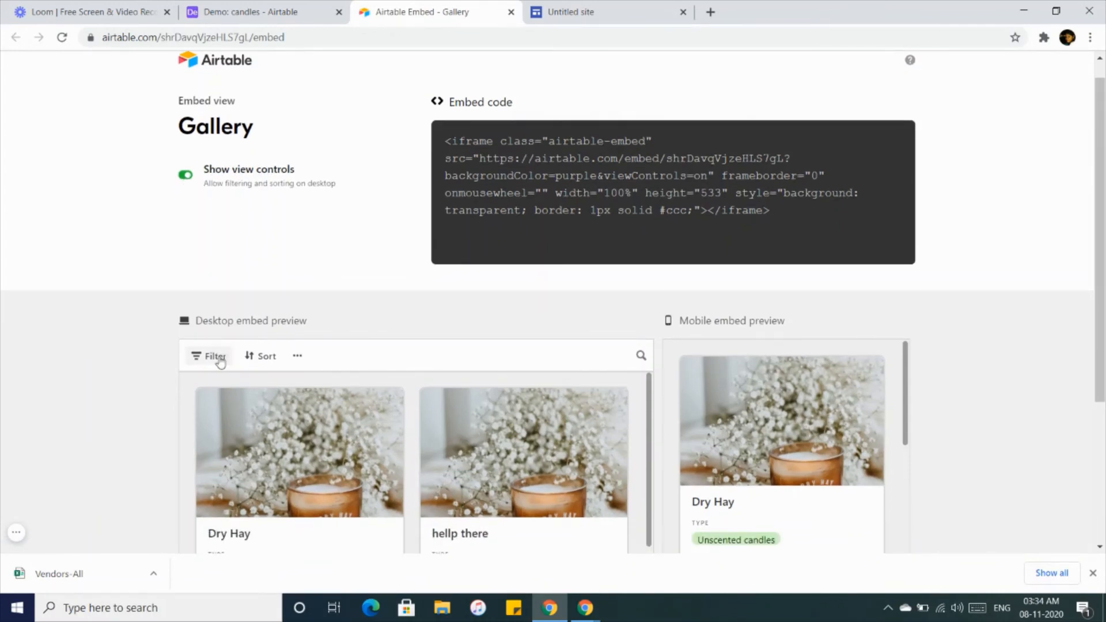
click(185, 176)
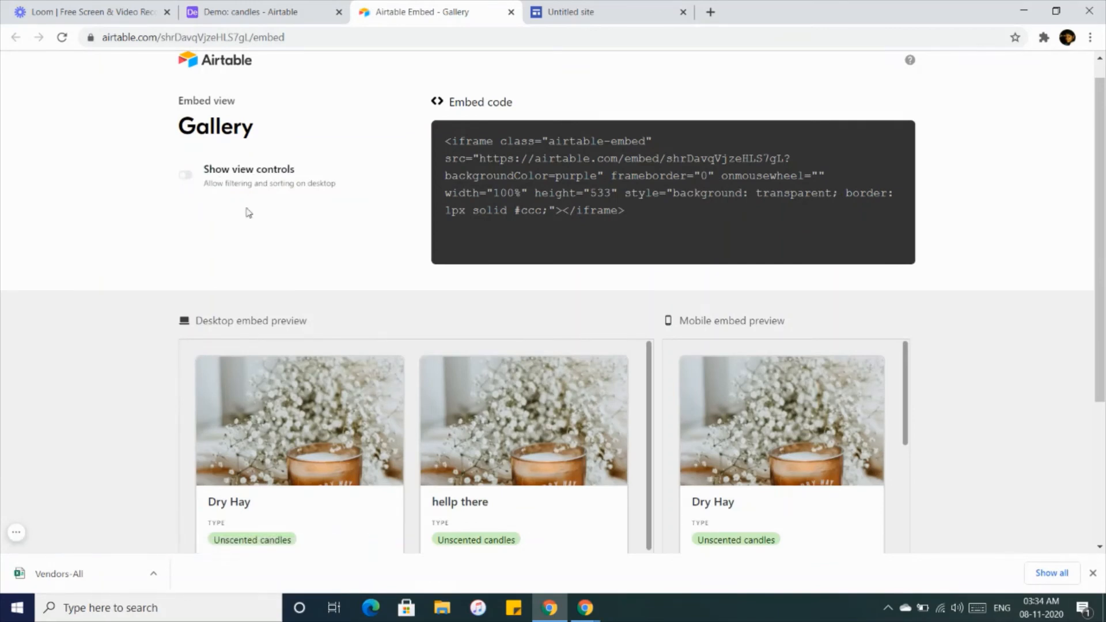
click(185, 176)
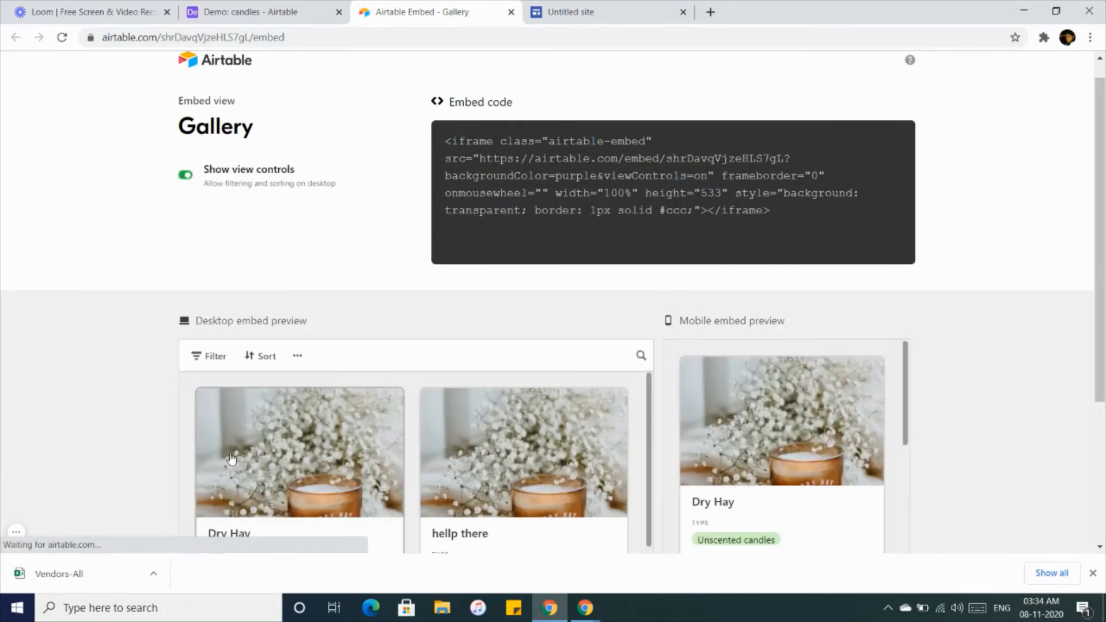
Examine the desktop and mobile embed previews of the Gallery view
scroll(229, 440, down, 3)
scroll(229, 439, down, 2)
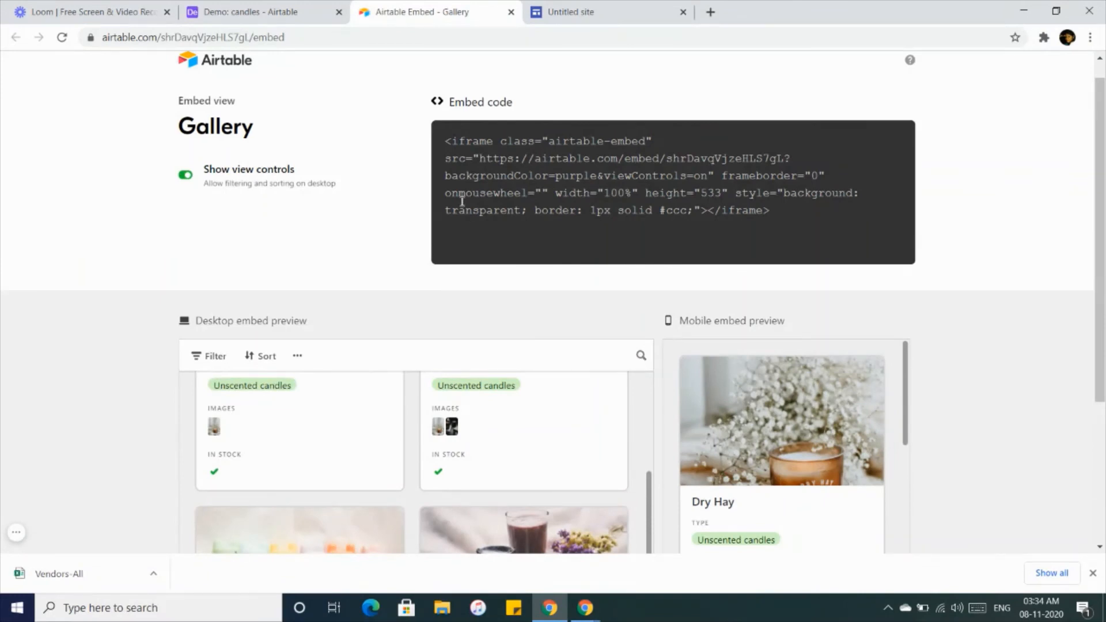
scroll(461, 324, down, 4)
scroll(326, 217, up, 3)
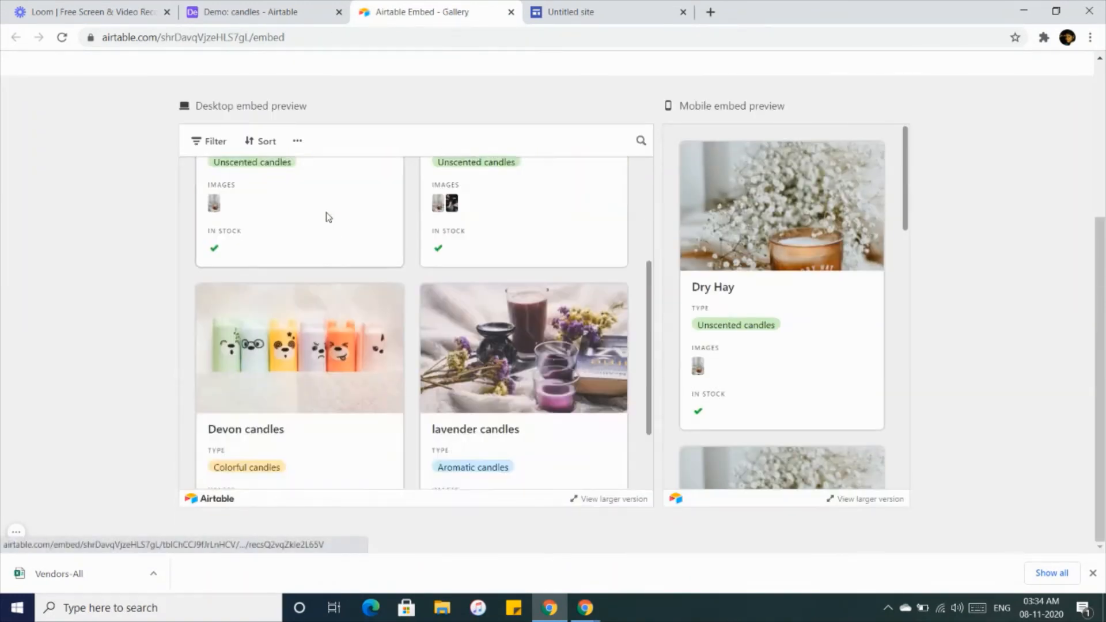
scroll(326, 217, up, 4)
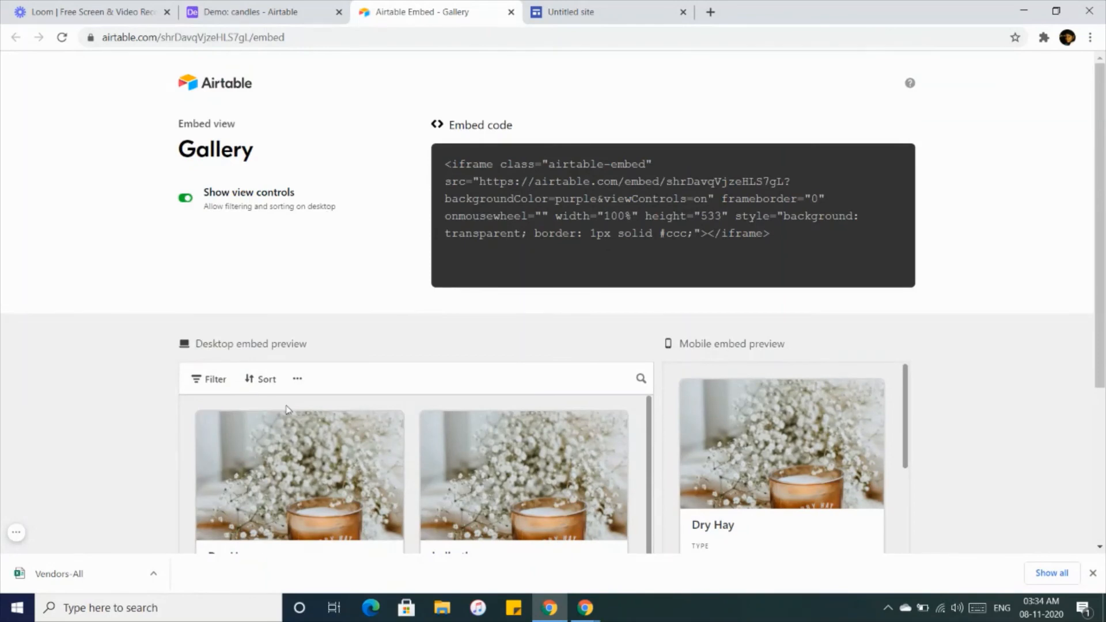
scroll(286, 410, down, 4)
scroll(105, 385, down, 4)
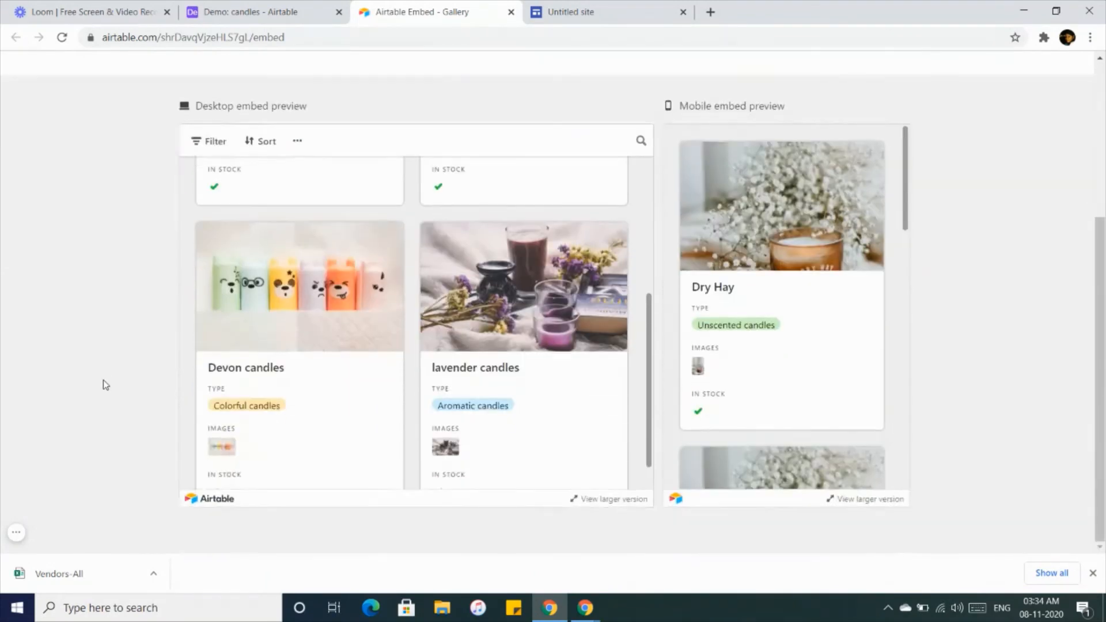
scroll(330, 278, up, 4)
scroll(331, 278, up, 1)
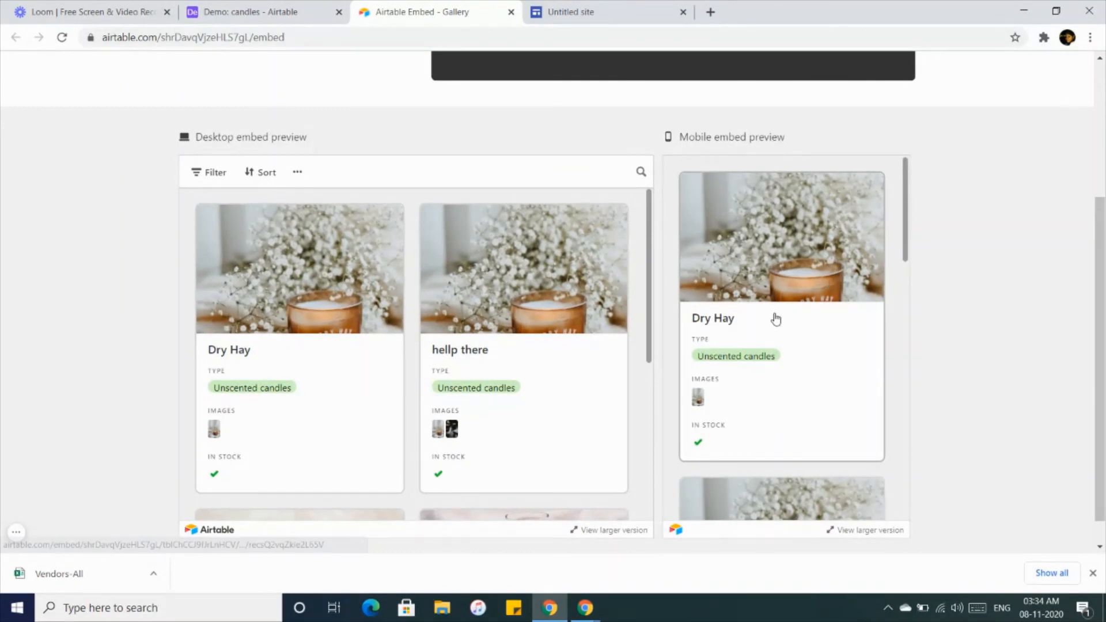
scroll(773, 316, down, 5)
scroll(775, 317, up, 9)
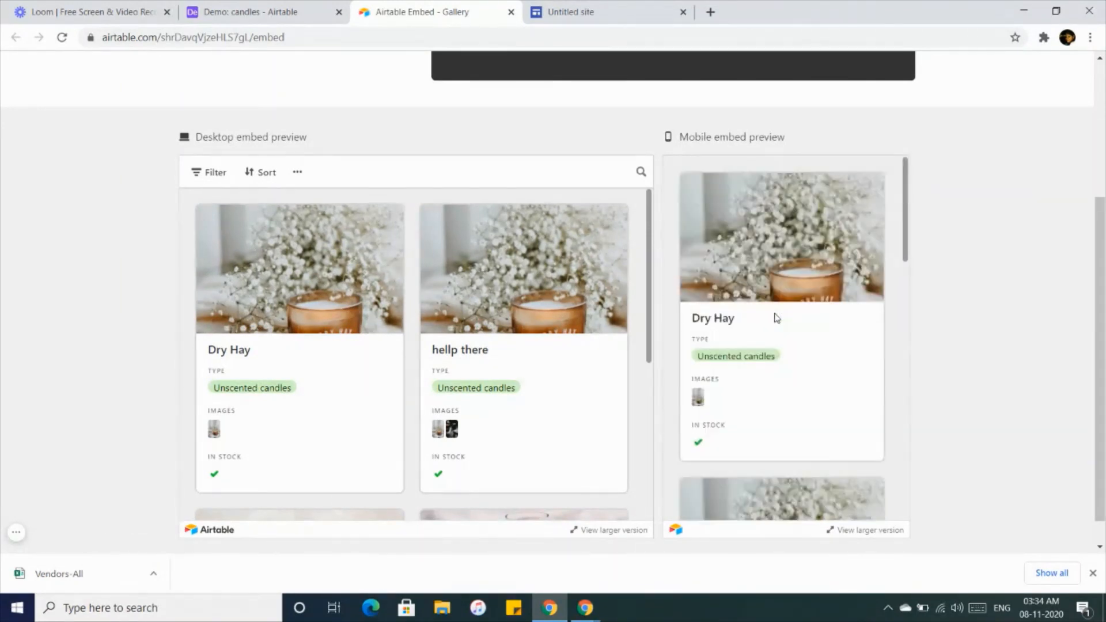
Select and copy the full iframe embed code of the Gallery view
click(630, 226)
key(ctrl+c)
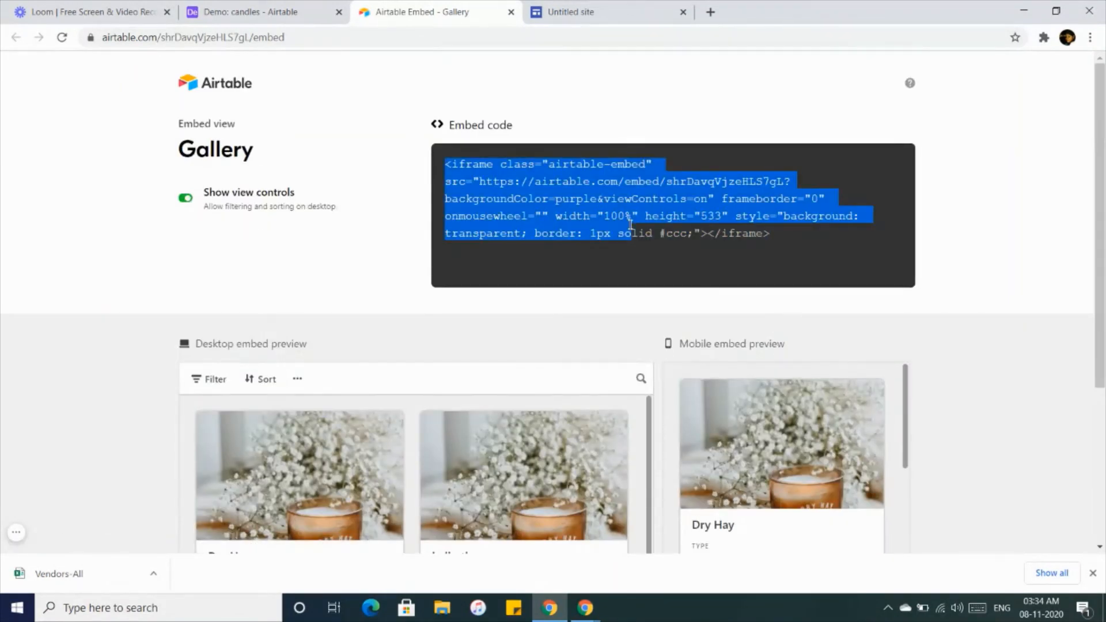
double_click(631, 226)
drag(801, 234, 455, 165)
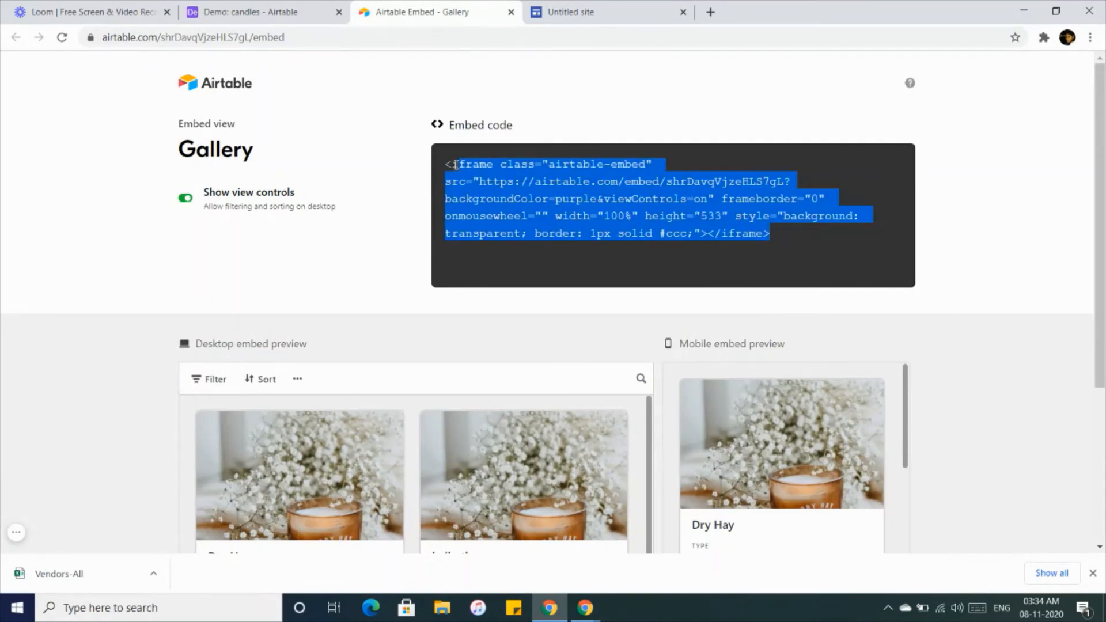
Switch to the Google Sites page and insert the Gallery view using the copied embed code
click(539, 7)
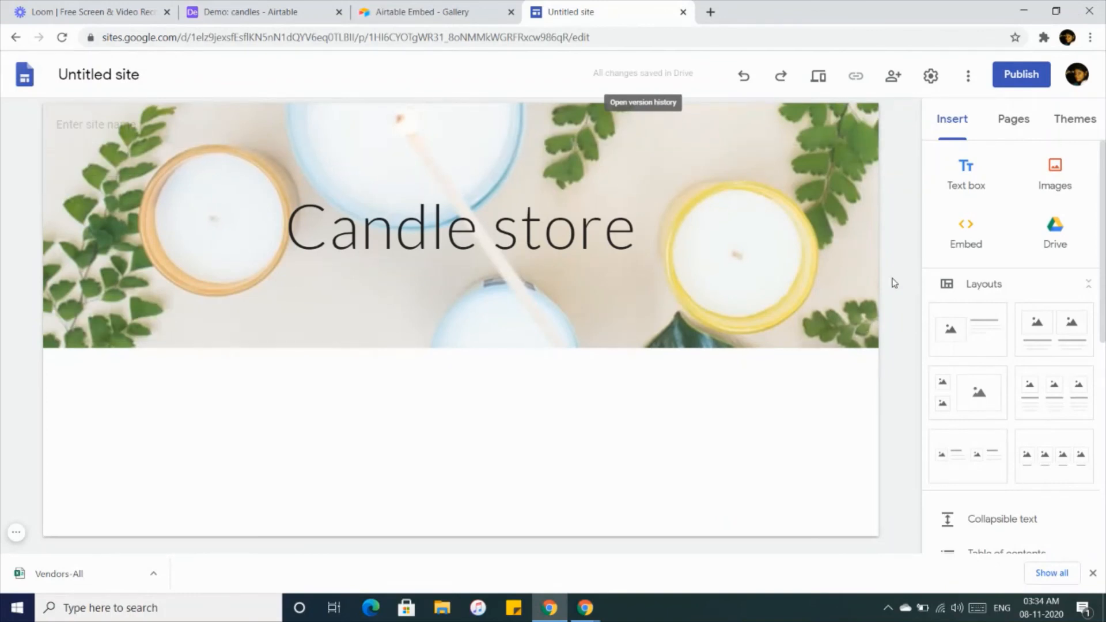
click(959, 236)
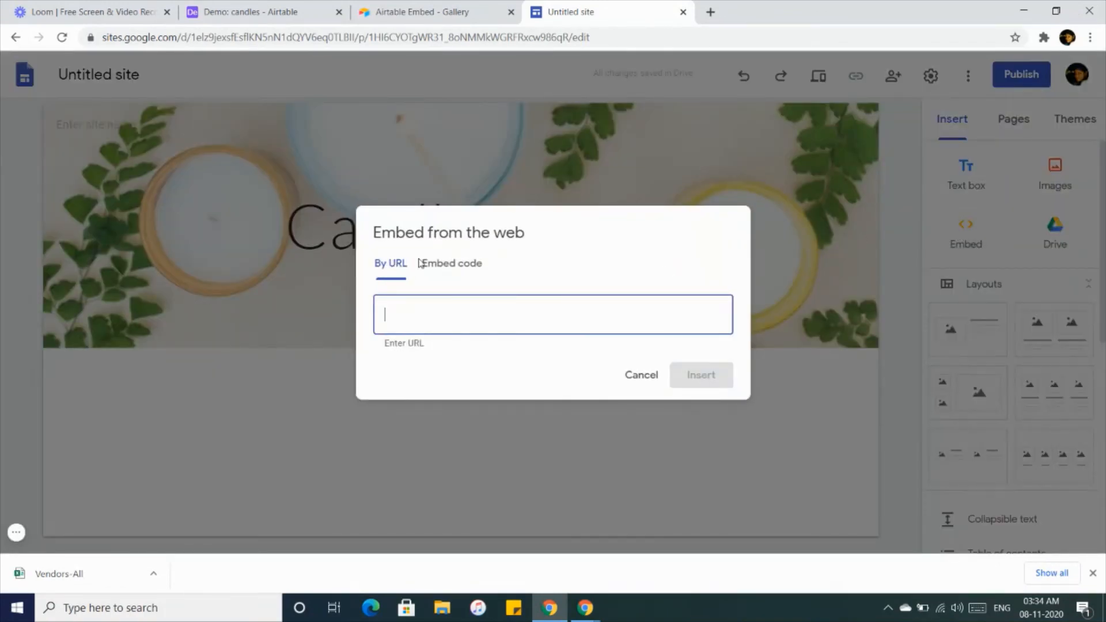
click(450, 265)
key(ctrl+v)
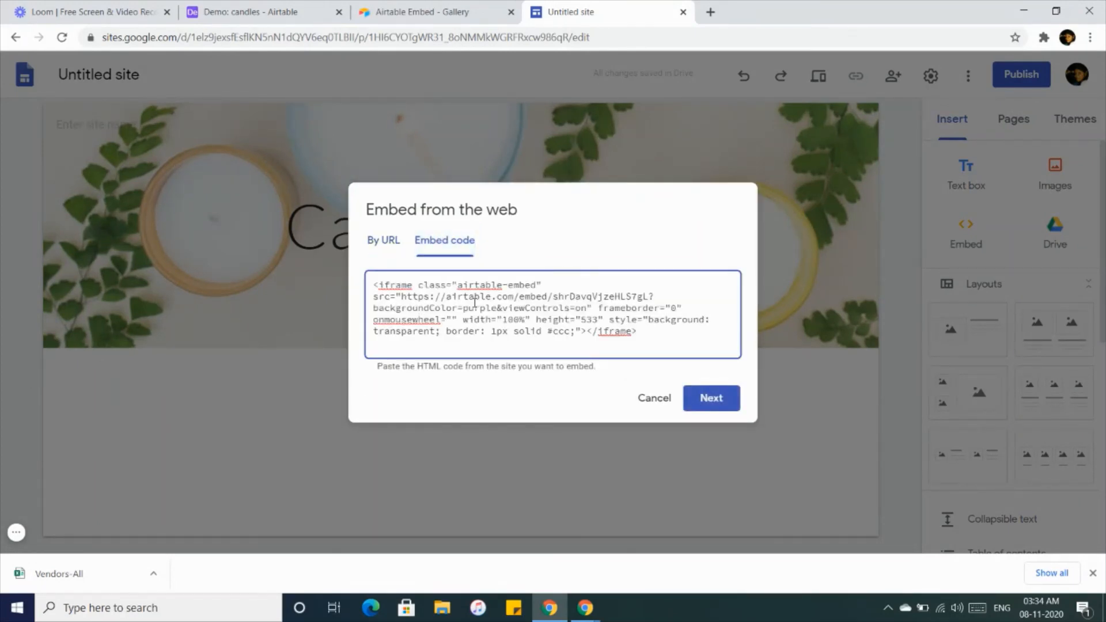
click(712, 401)
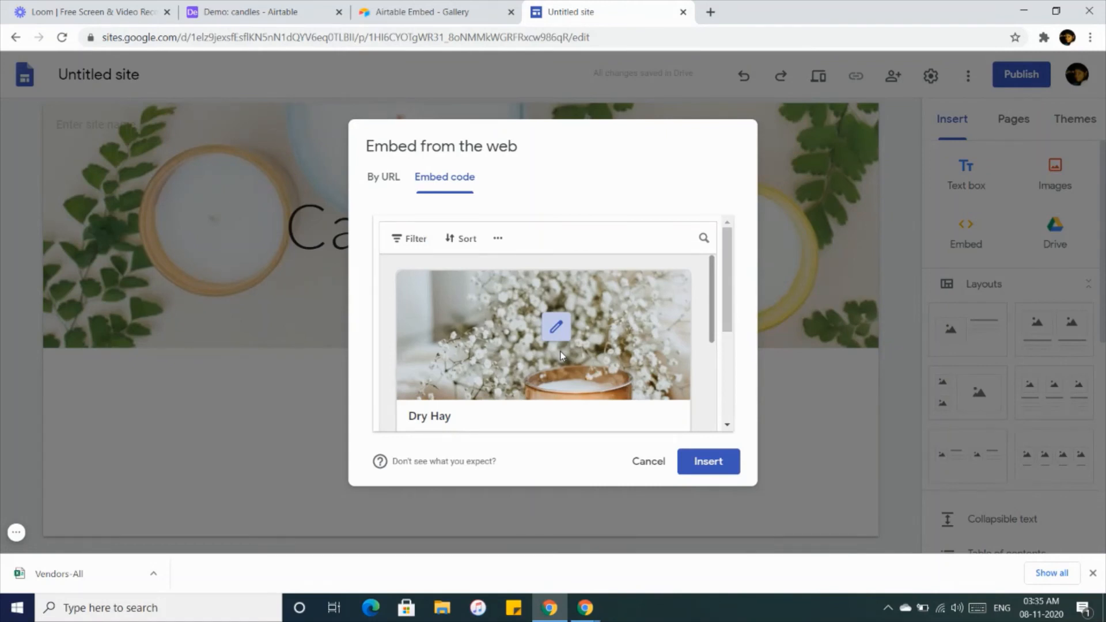
click(716, 459)
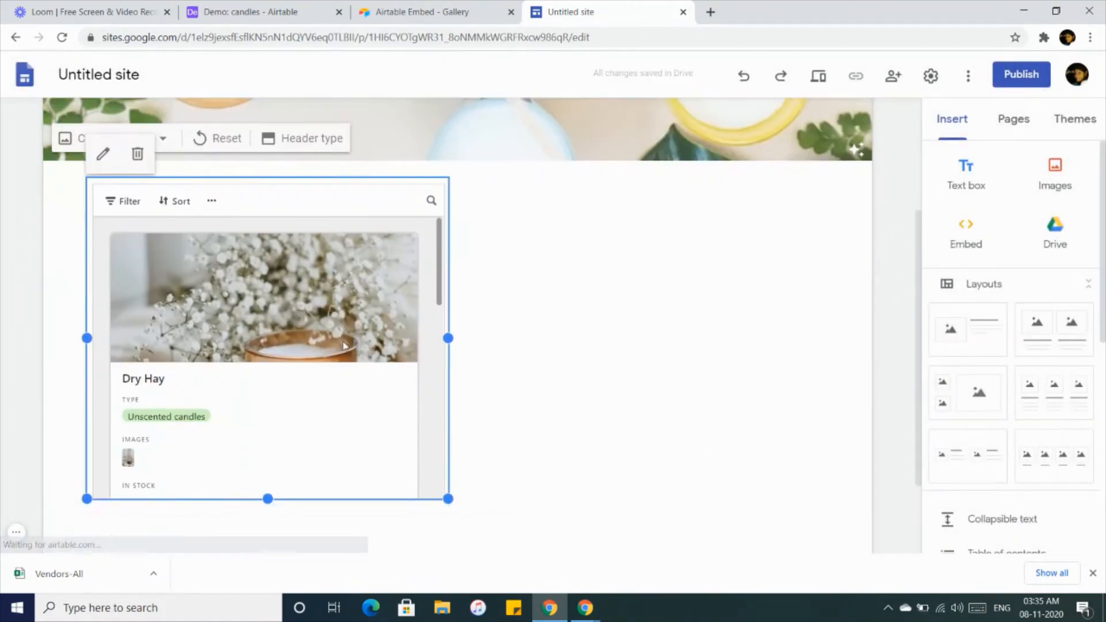
Widen the embedded gallery to span nearly the full page and increase its height
drag(449, 304, 855, 306)
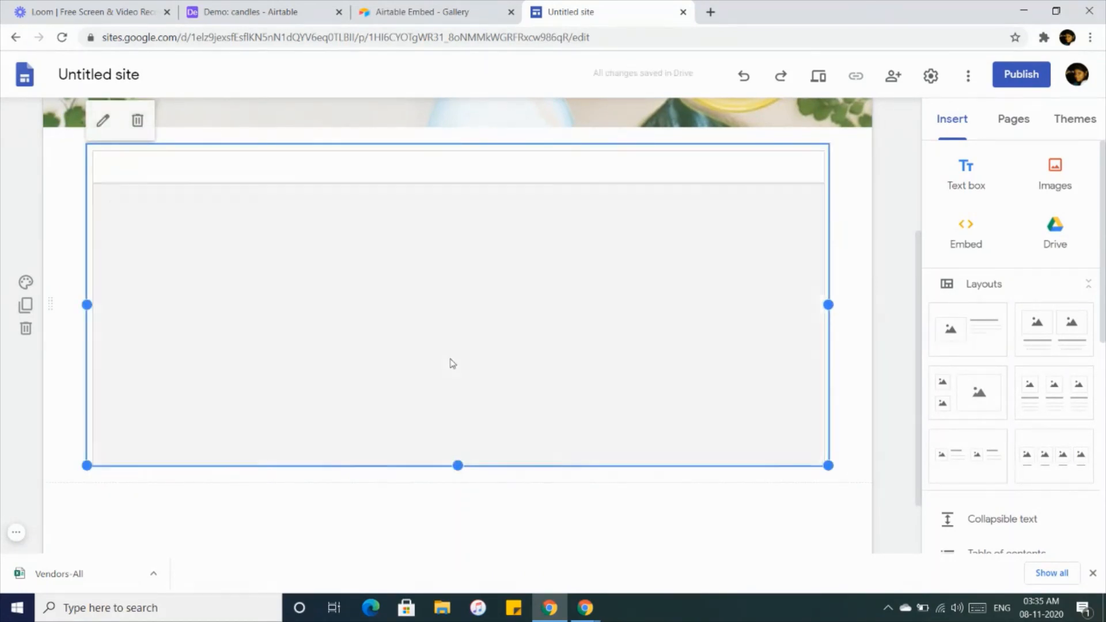
scroll(442, 376, down, 1)
drag(456, 409, 470, 448)
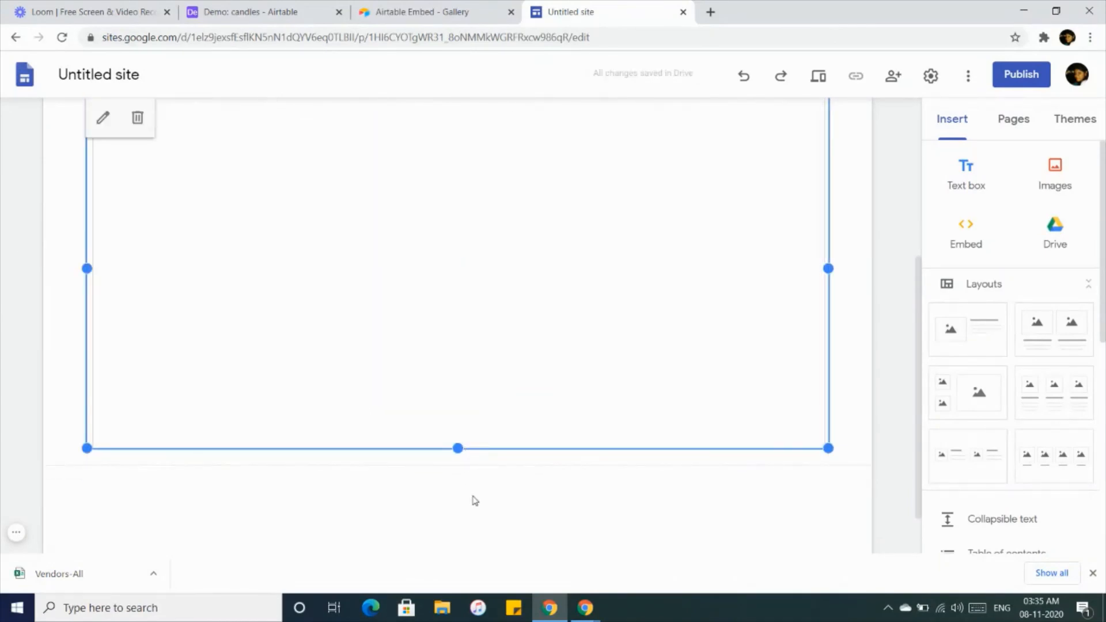
scroll(536, 308, up, 2)
scroll(536, 308, up, 2)
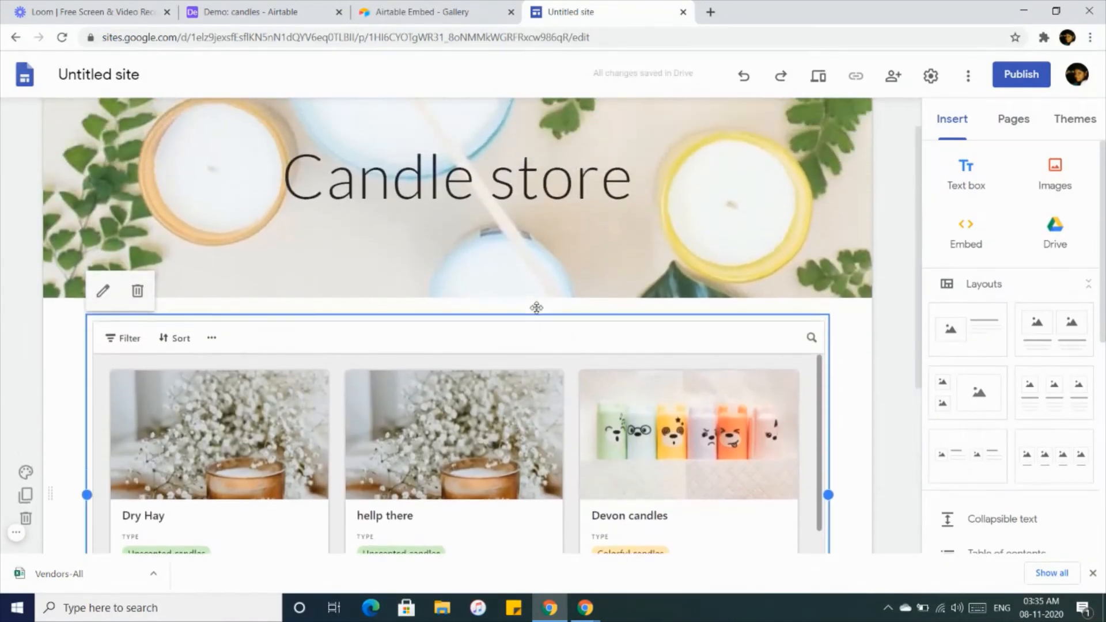
Preview the Candle store site at large-screen size and look through the embedded gallery
scroll(537, 310, down, 3)
scroll(538, 312, up, 3)
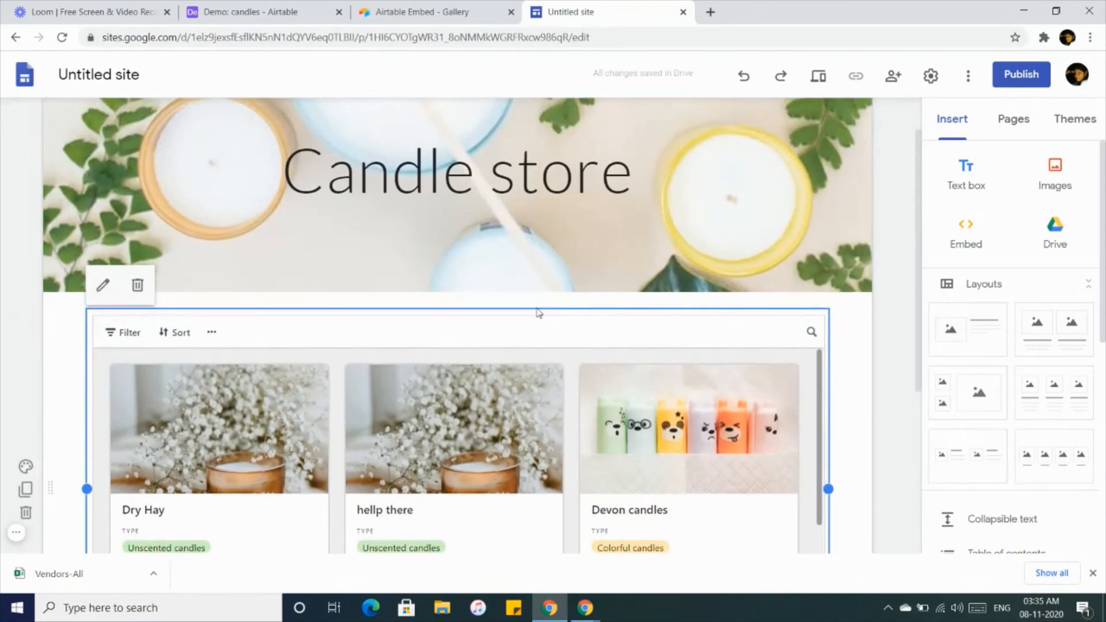
scroll(539, 313, up, 1)
click(819, 81)
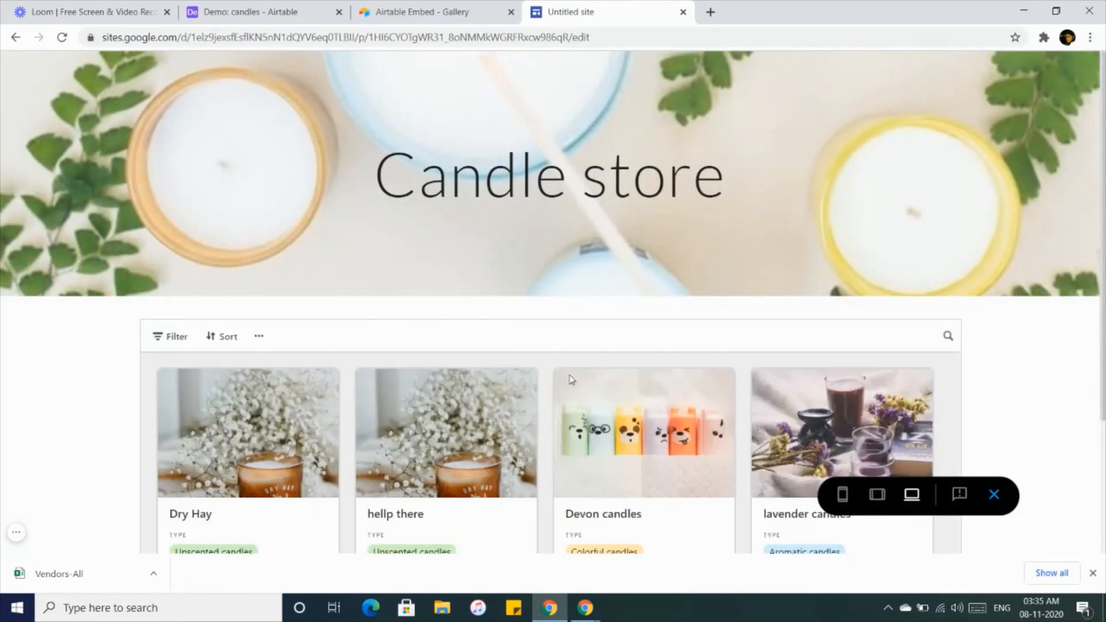
scroll(571, 381, down, 3)
scroll(573, 388, up, 3)
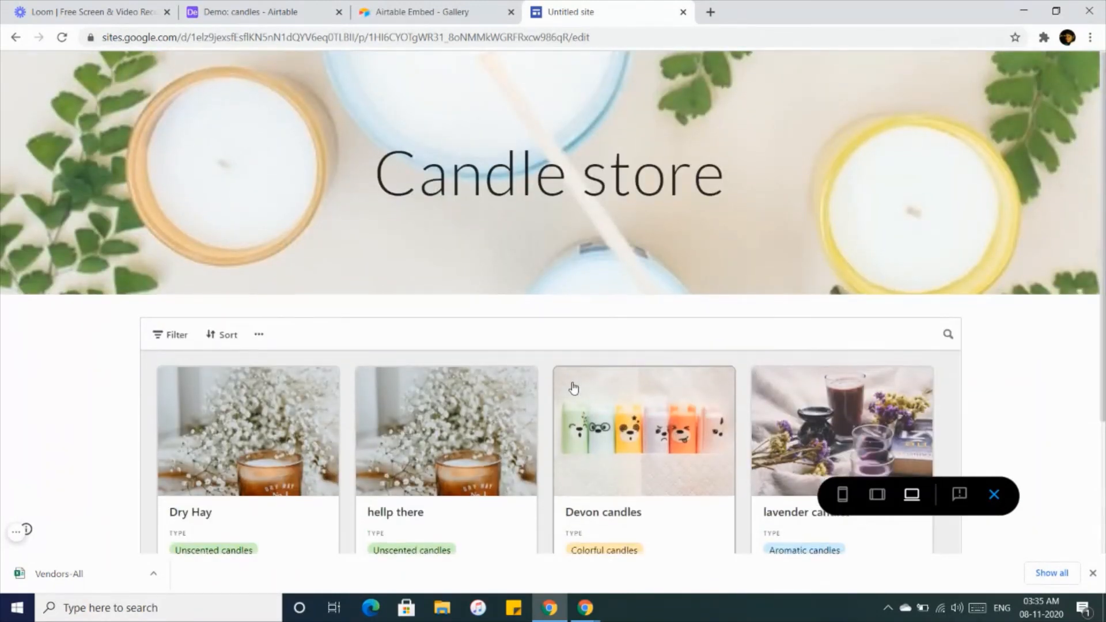
scroll(573, 388, down, 3)
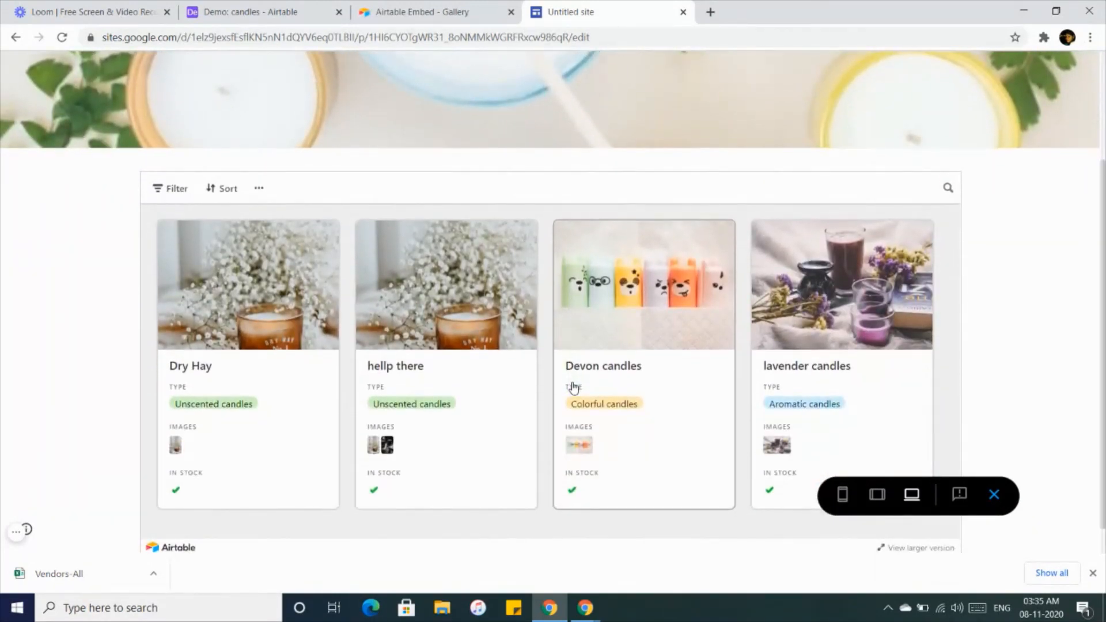
scroll(574, 388, up, 3)
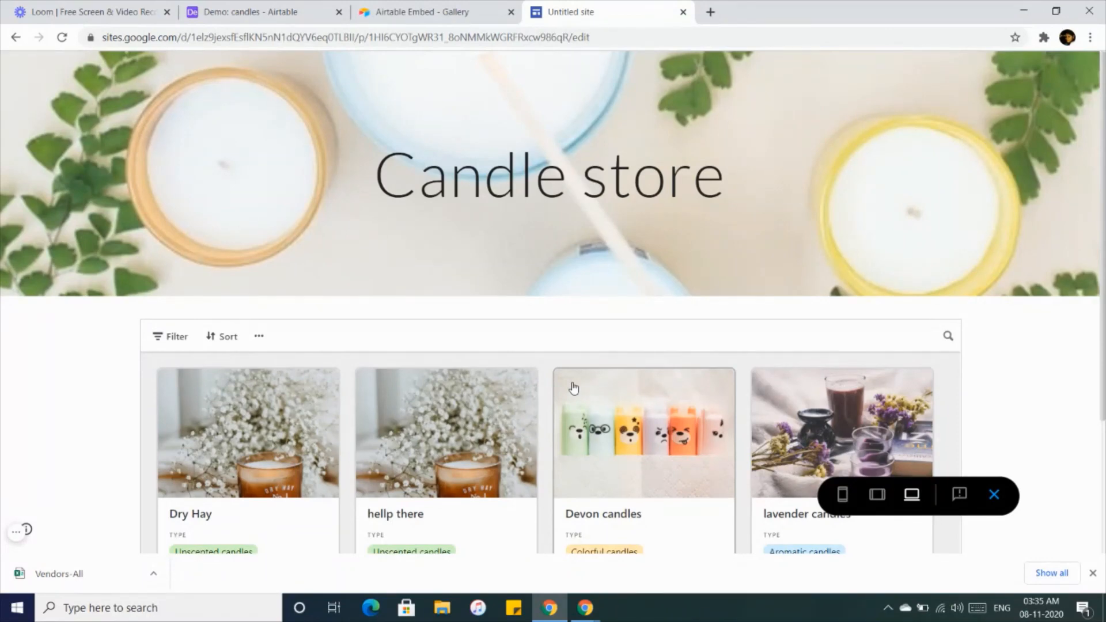
Look over the embedded gallery in the site preview and exit the preview
scroll(541, 341, down, 3)
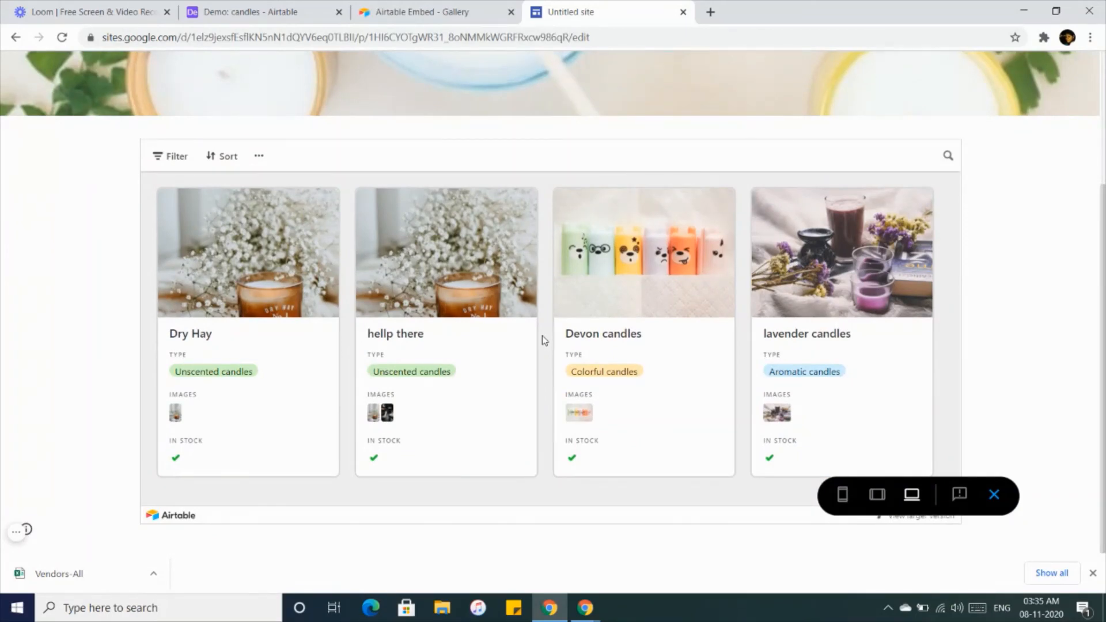
scroll(719, 286, up, 3)
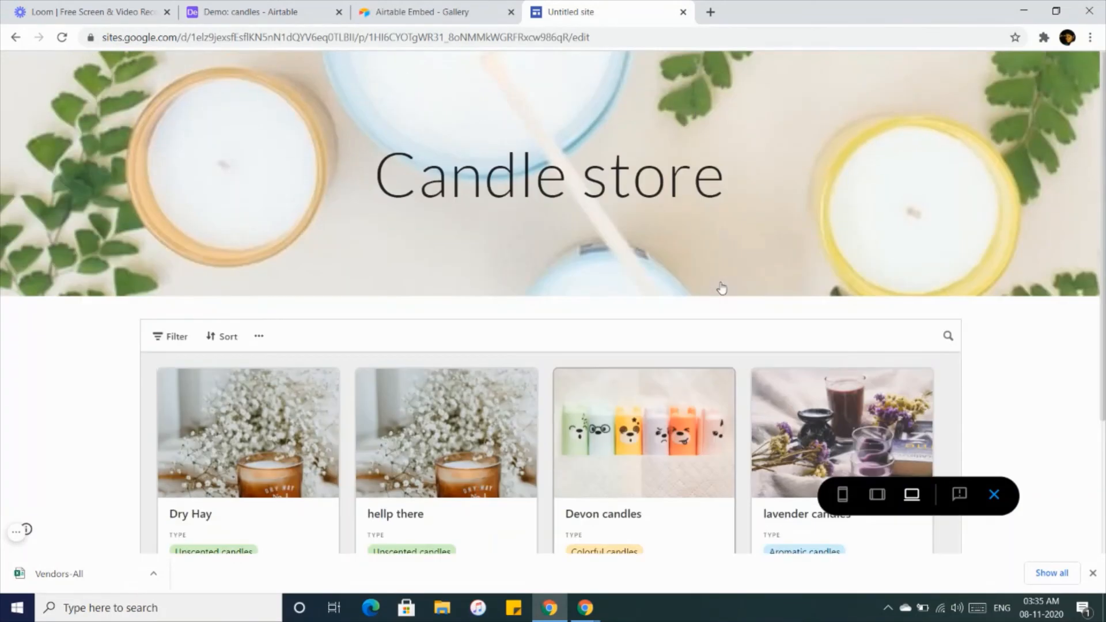
click(889, 419)
click(994, 495)
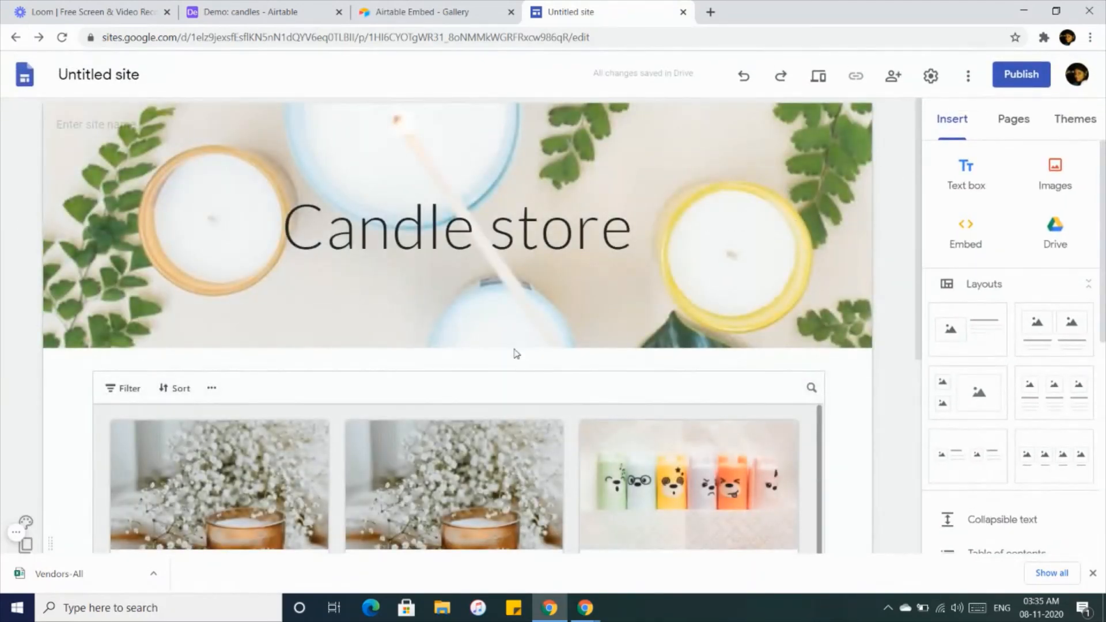
Publish the site to the web with candlestoredemo as its web address
scroll(516, 353, down, 5)
scroll(517, 353, up, 5)
click(1044, 70)
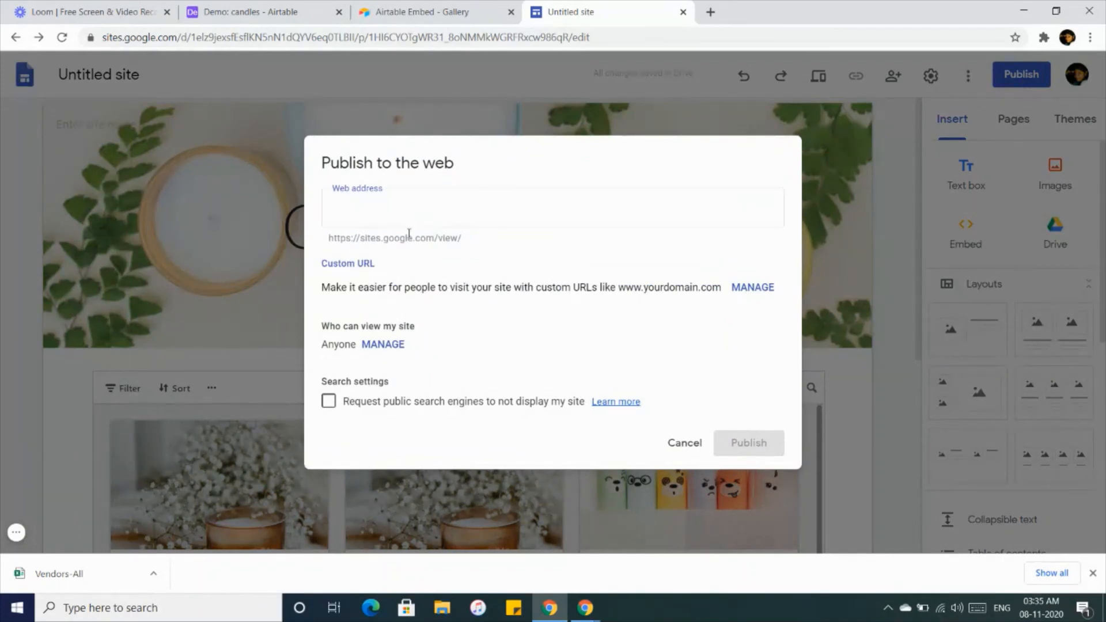
double_click(408, 237)
click(408, 214)
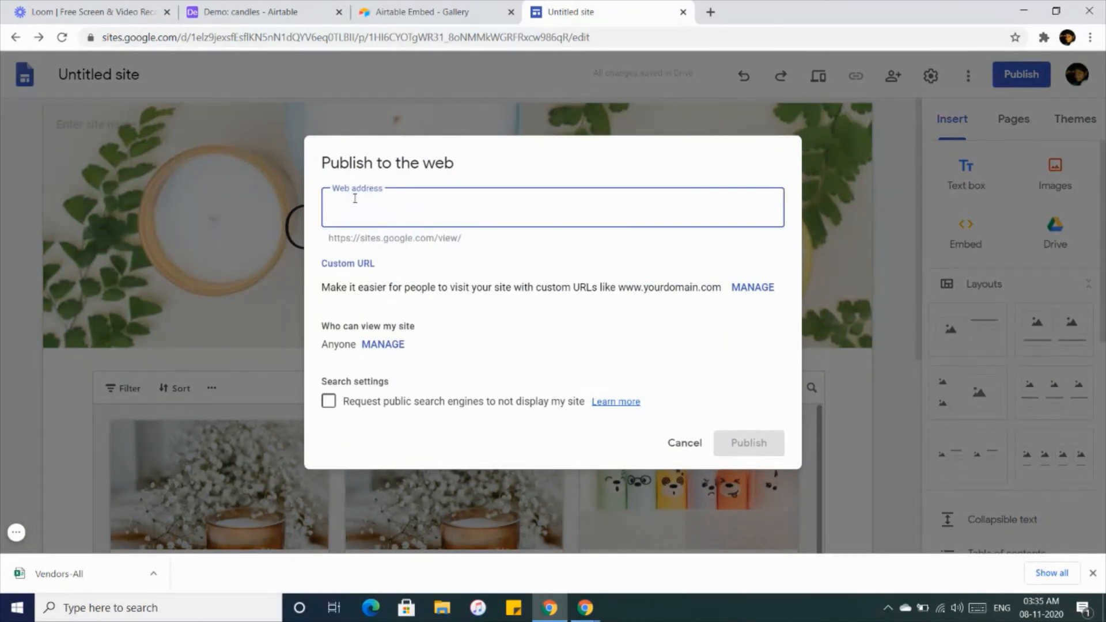
text(candlestore)
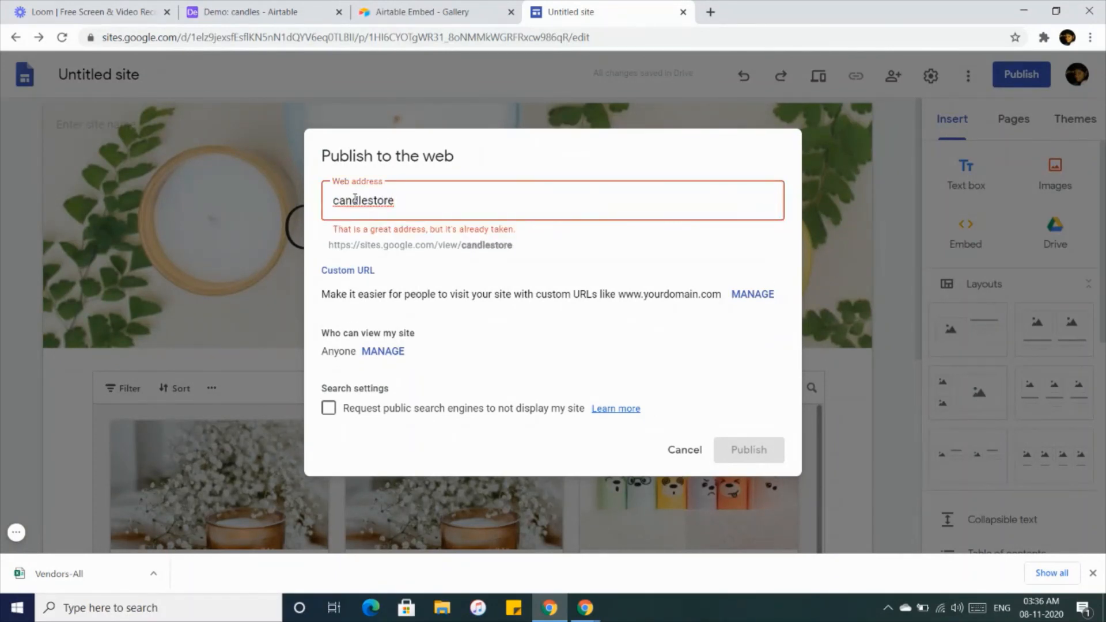
text(demo)
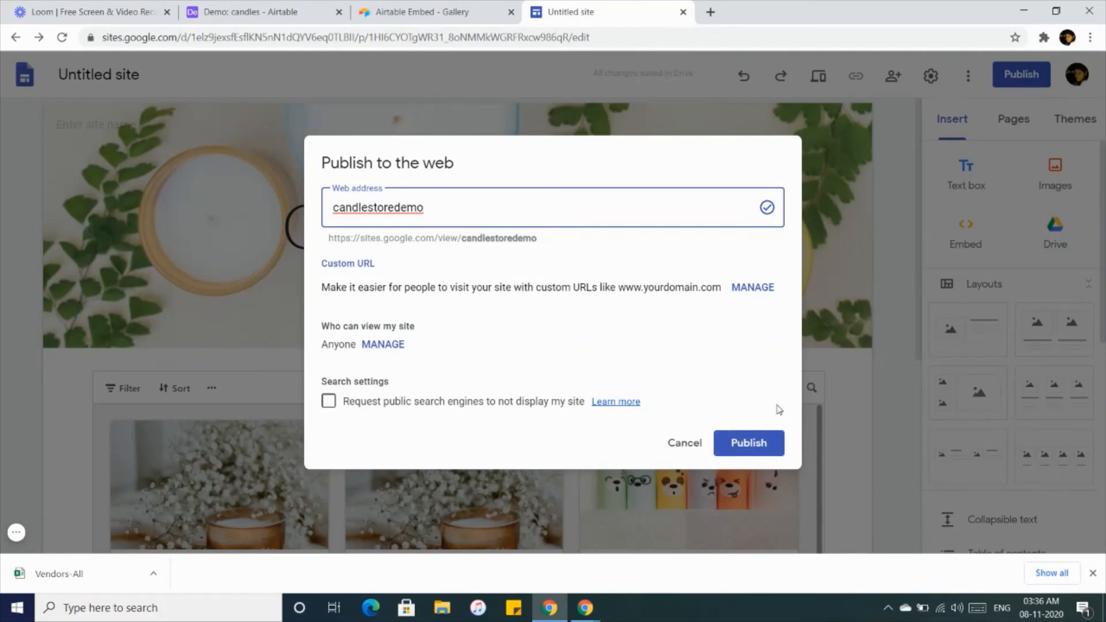
click(775, 443)
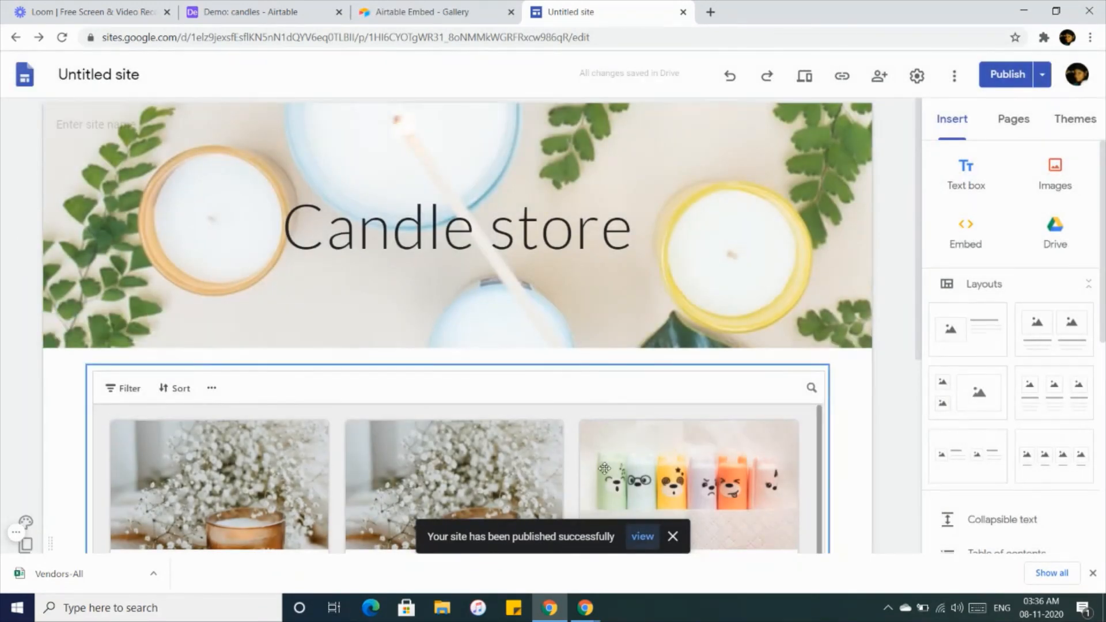
Open the published site and look over its header and embedded candle gallery
click(1042, 75)
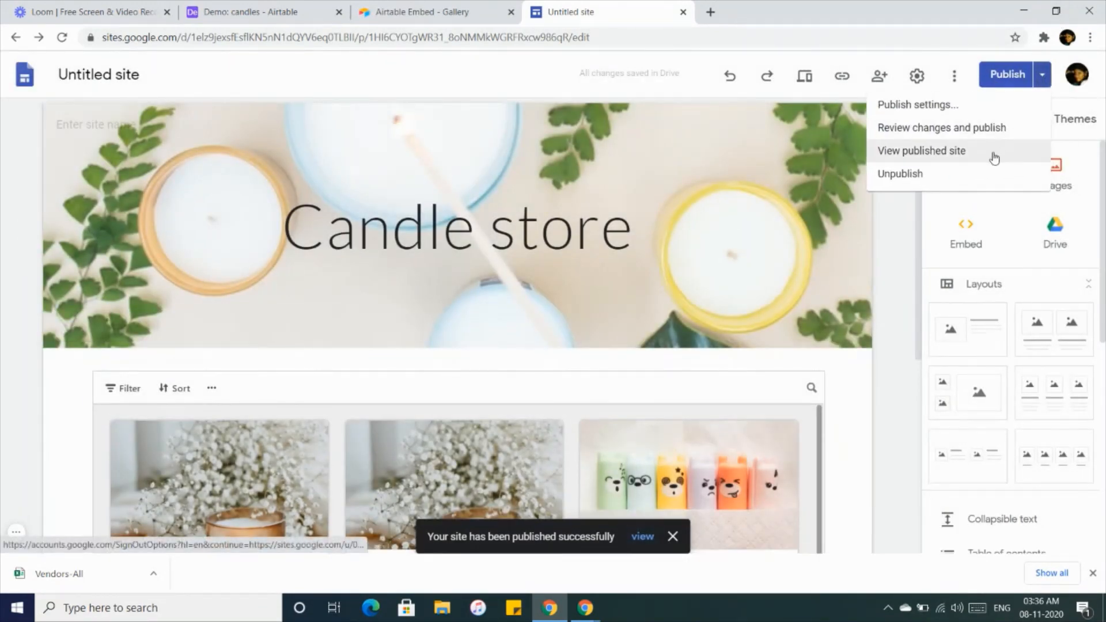
click(952, 154)
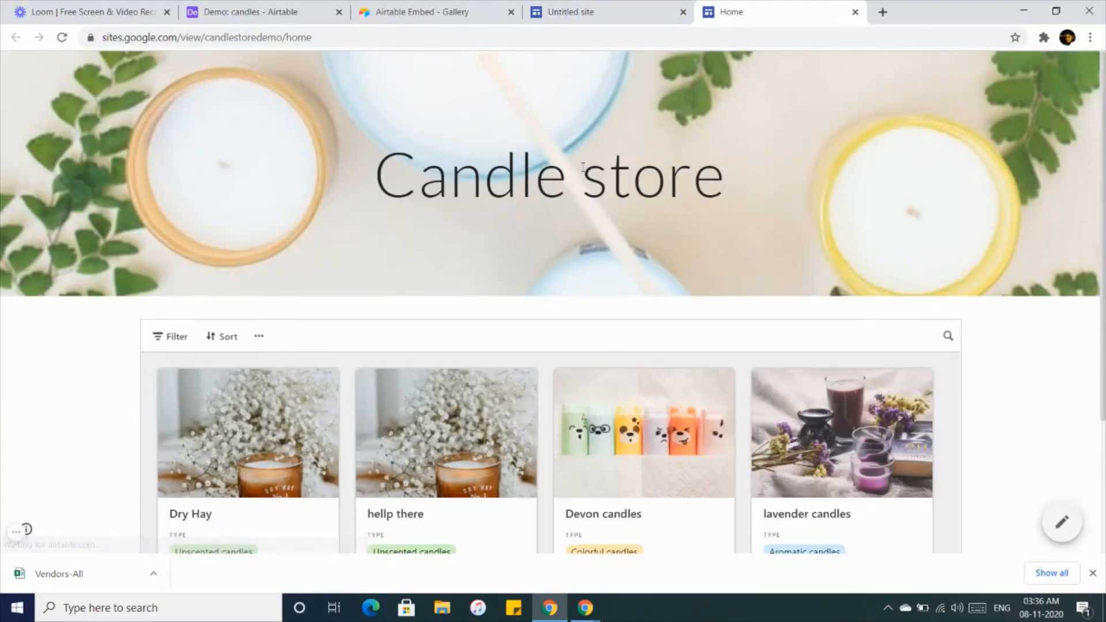
scroll(547, 427, down, 3)
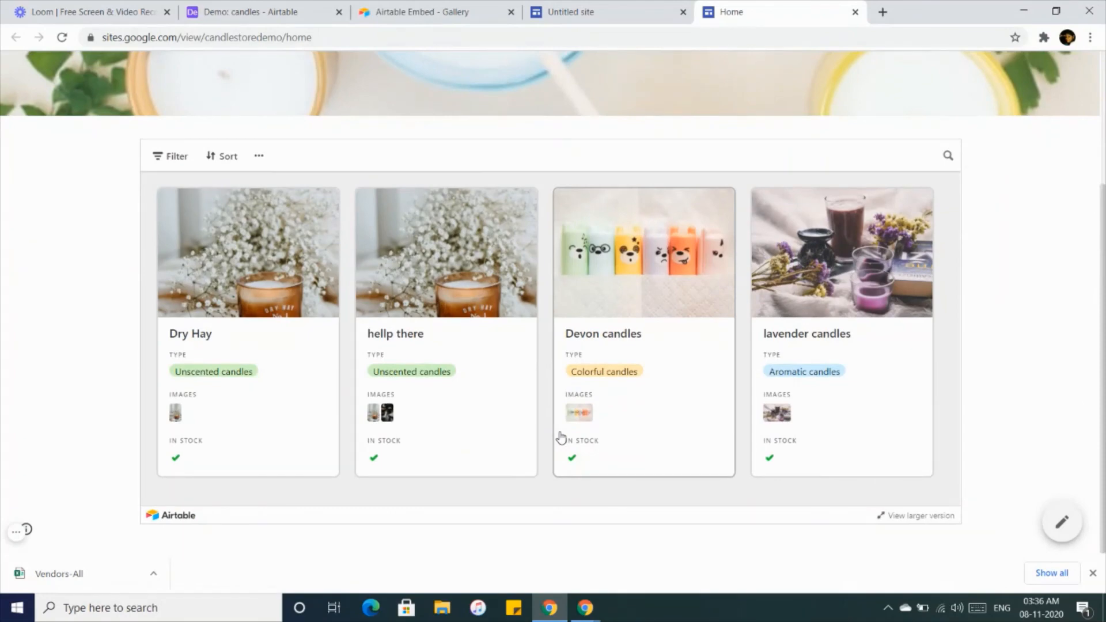
scroll(561, 437, up, 3)
scroll(561, 438, down, 3)
scroll(560, 438, up, 3)
scroll(561, 438, down, 3)
View the Dry Hay record's full details in the embedded gallery and close the record
click(256, 337)
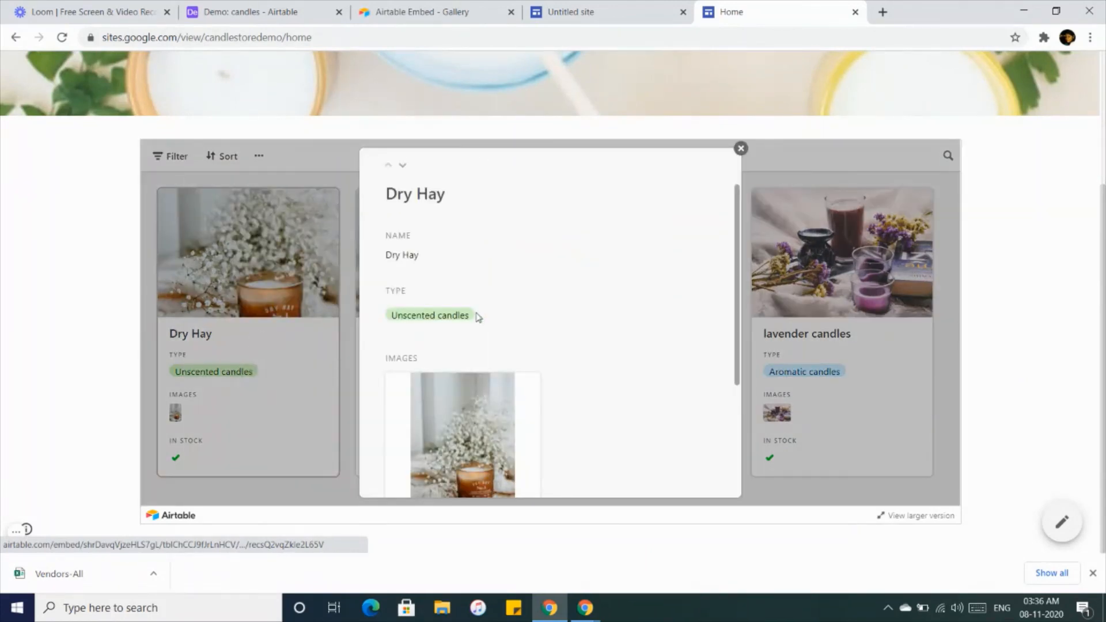
scroll(477, 316, down, 3)
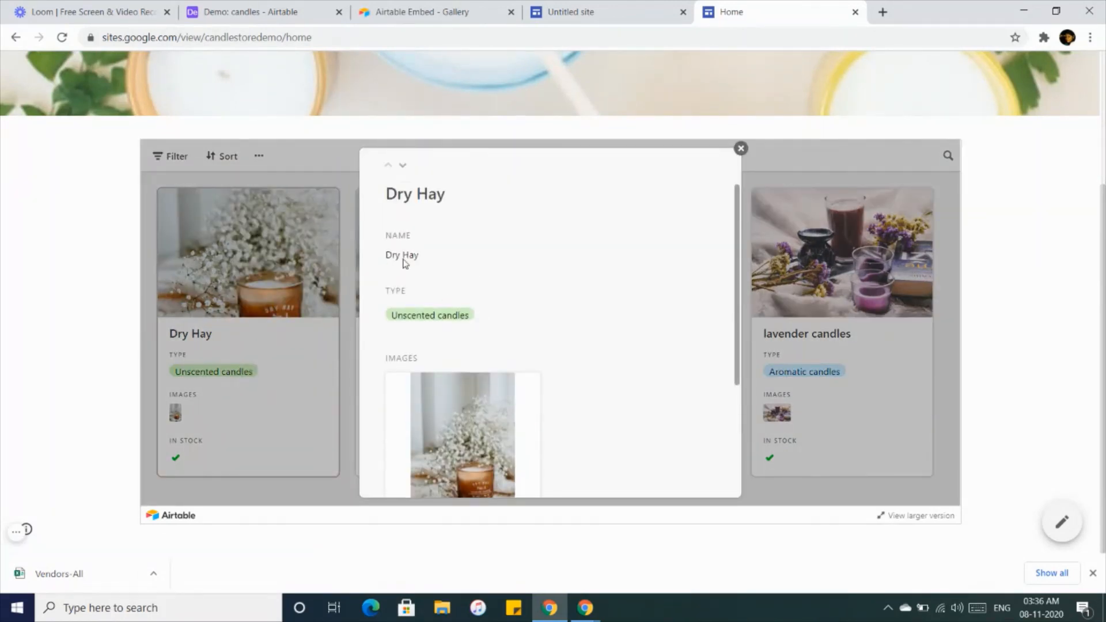
scroll(415, 323, down, 3)
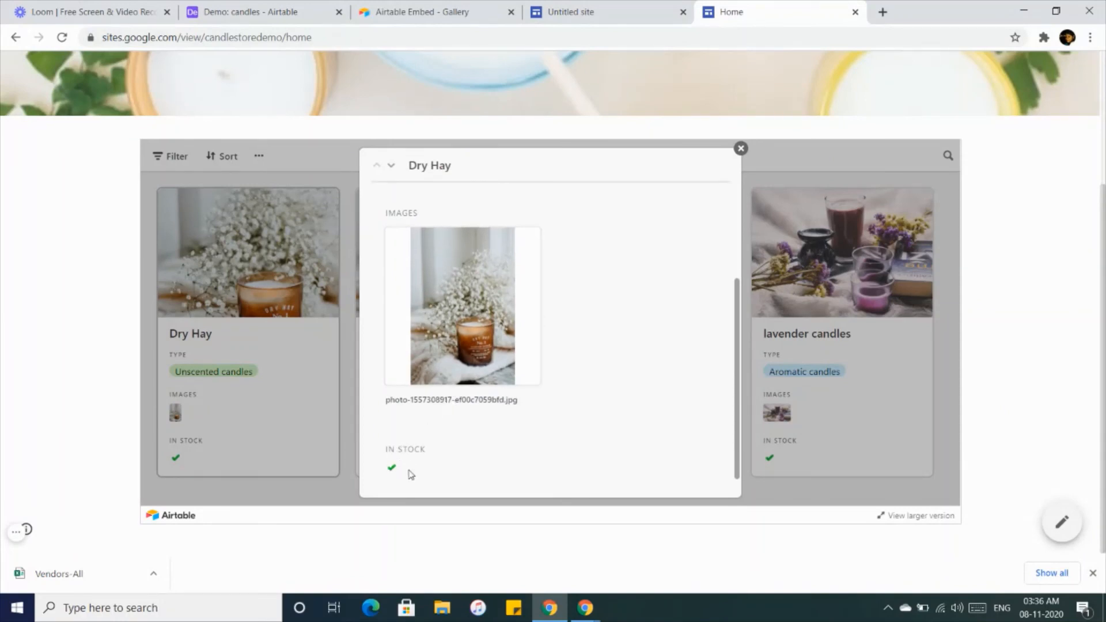
scroll(600, 305, up, 3)
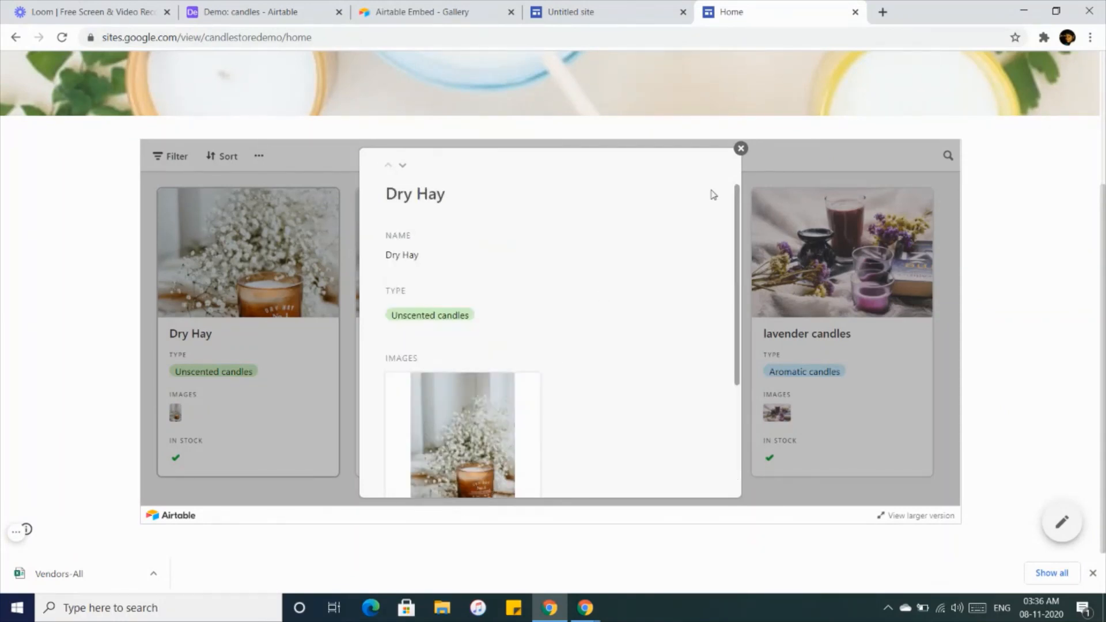
click(741, 148)
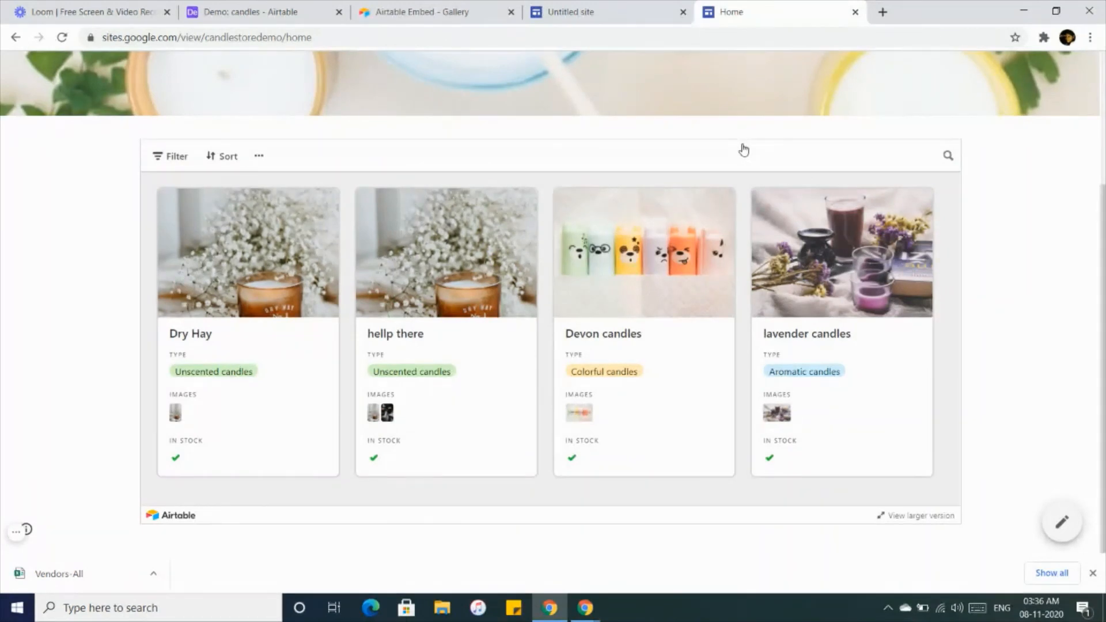
Review the published Candle store page, check the Gallery embed code page in Airtable, and return to the published site
scroll(744, 150, up, 3)
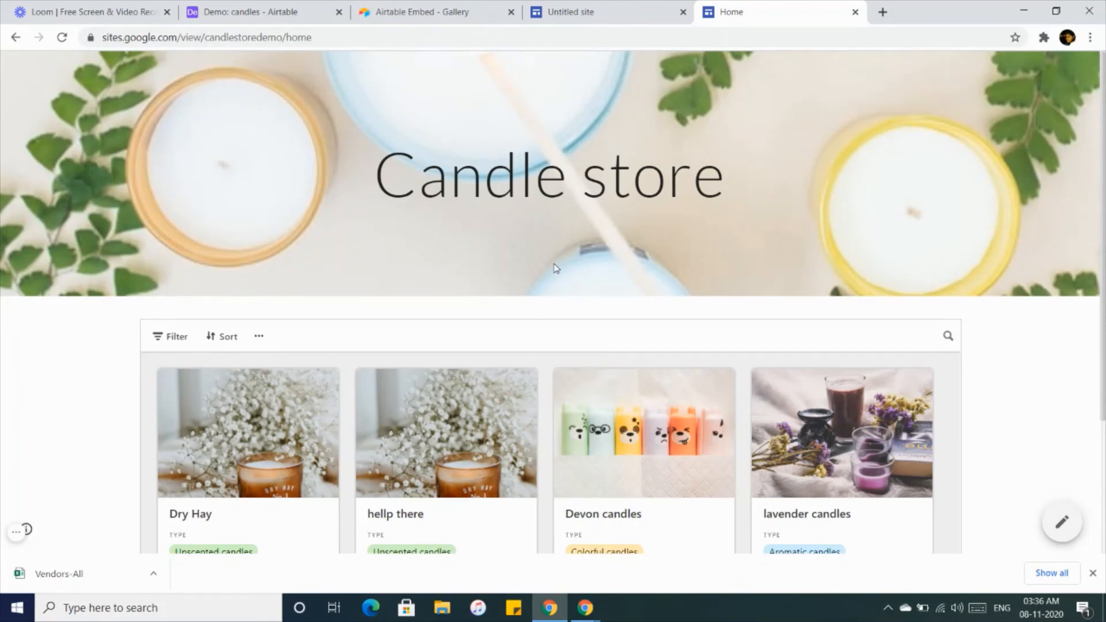
scroll(555, 268, down, 3)
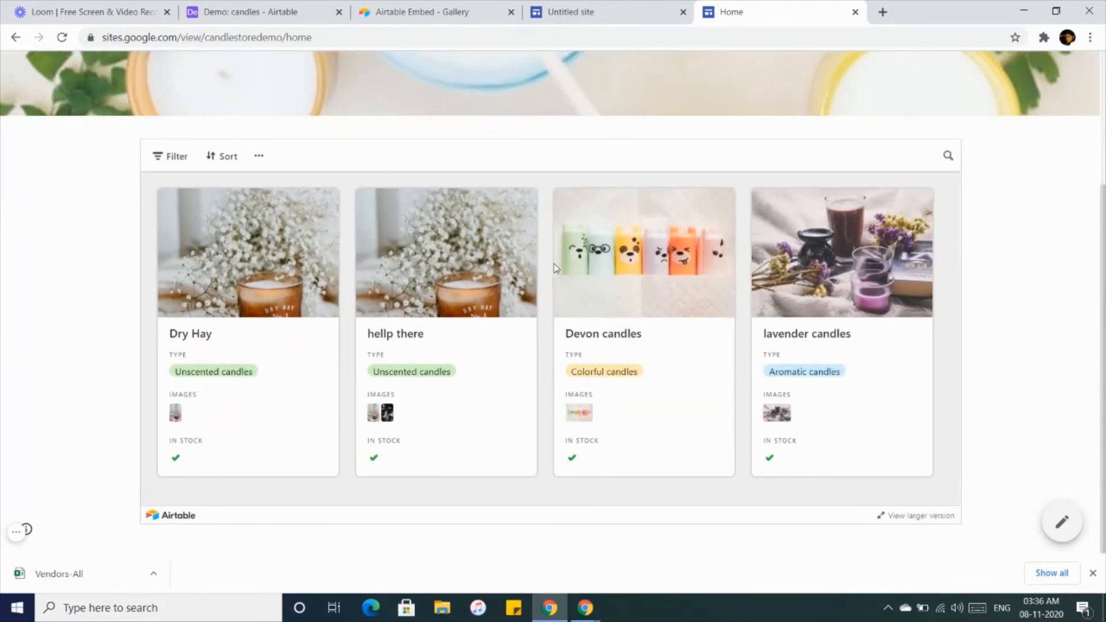
scroll(556, 269, up, 1)
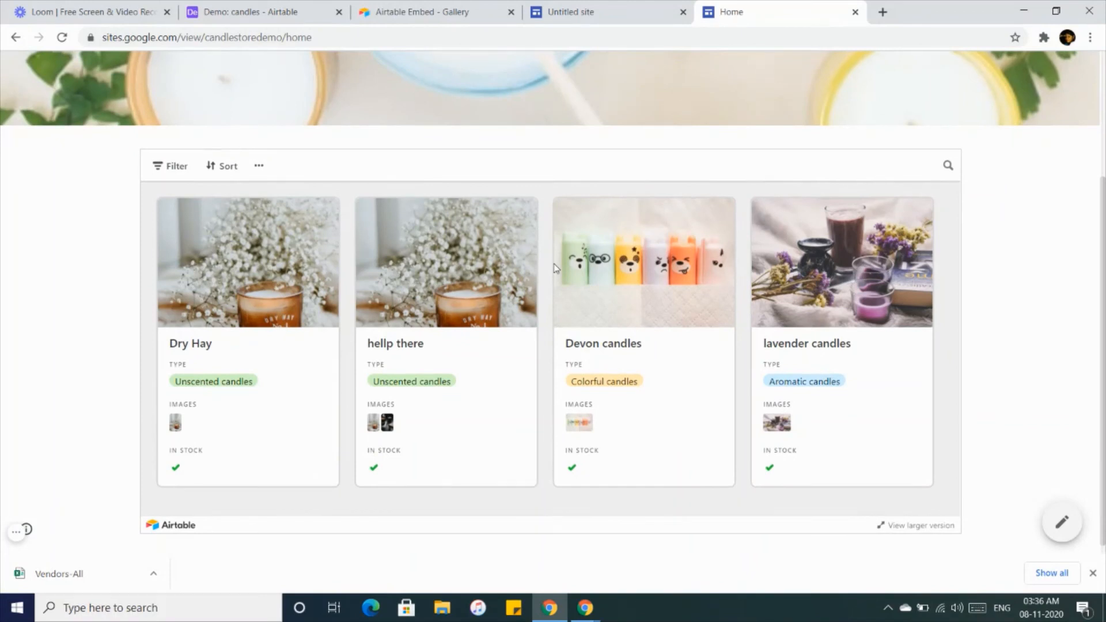
scroll(555, 268, up, 3)
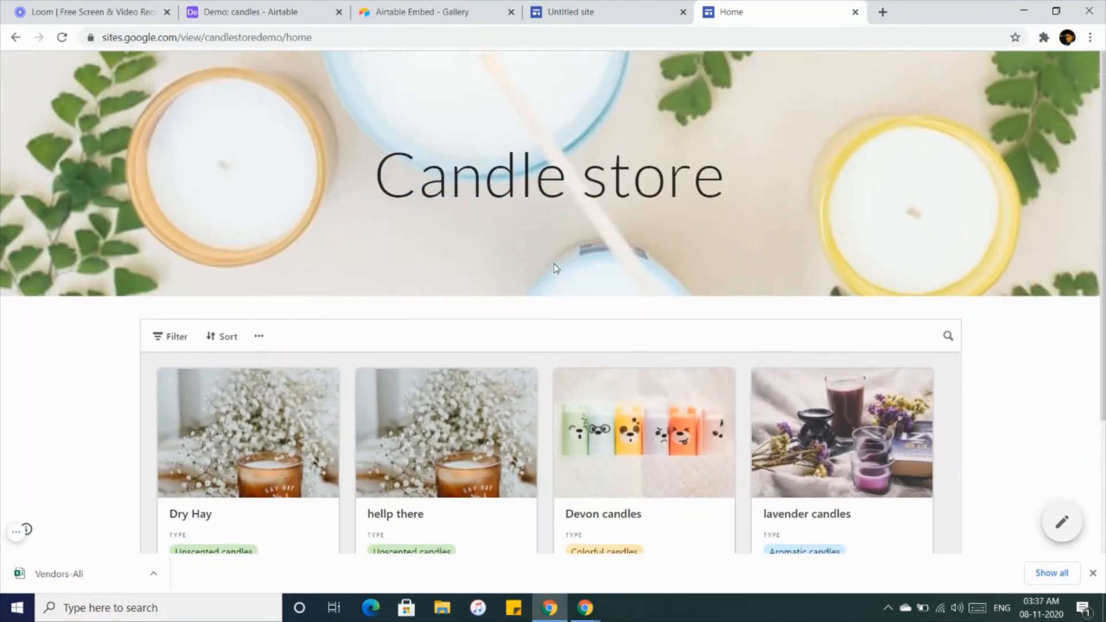
click(438, 12)
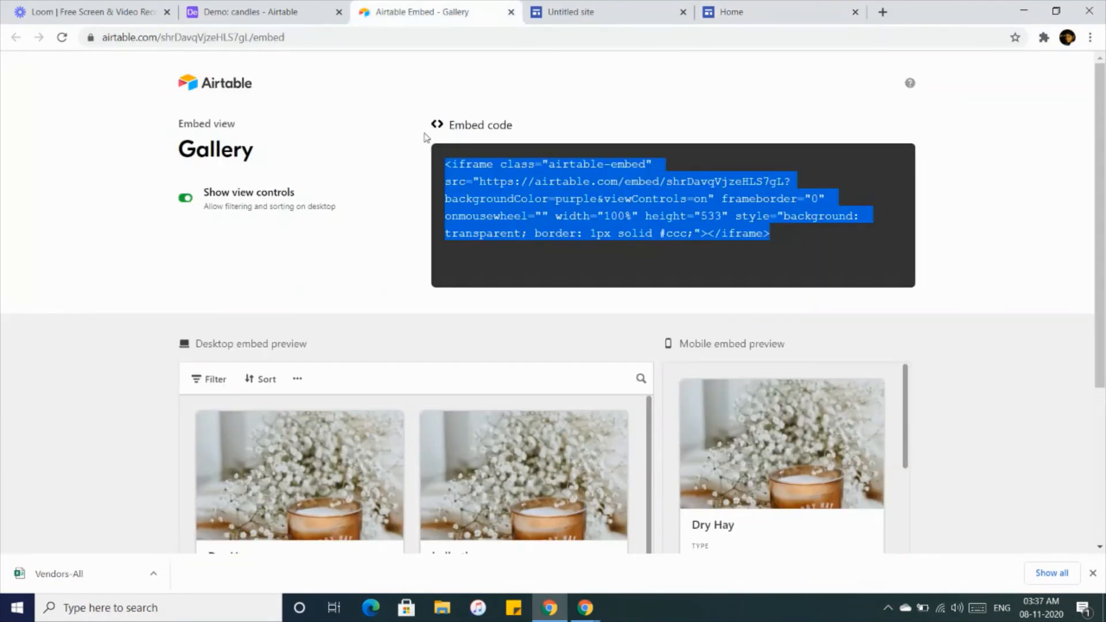
click(768, 8)
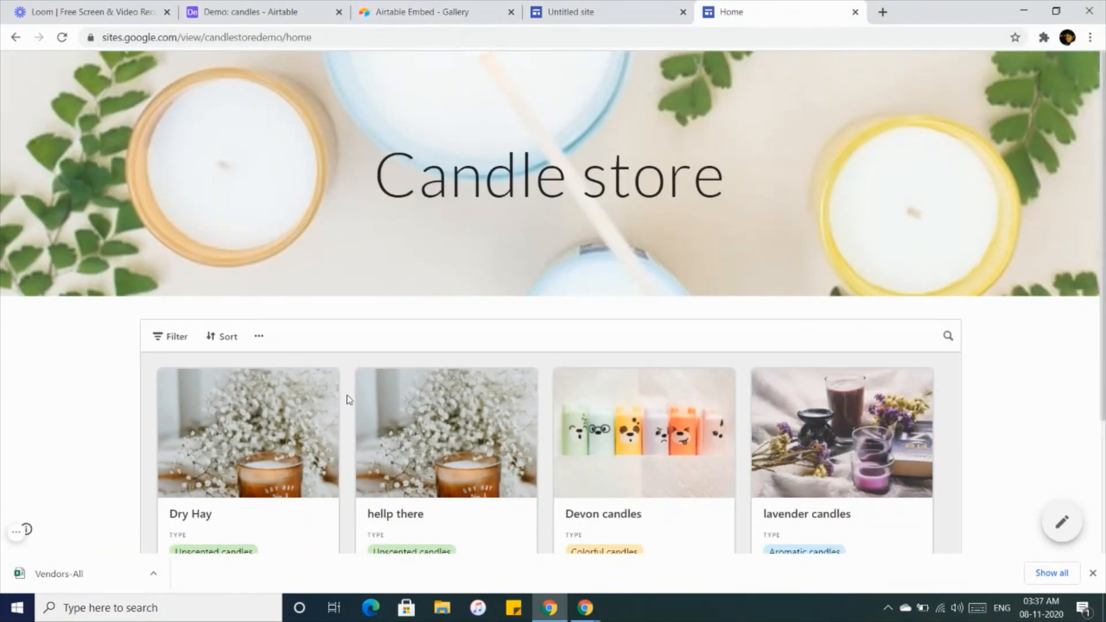
Examine the published gallery and the hellp there record's details and images, and close the record
scroll(346, 396, down, 3)
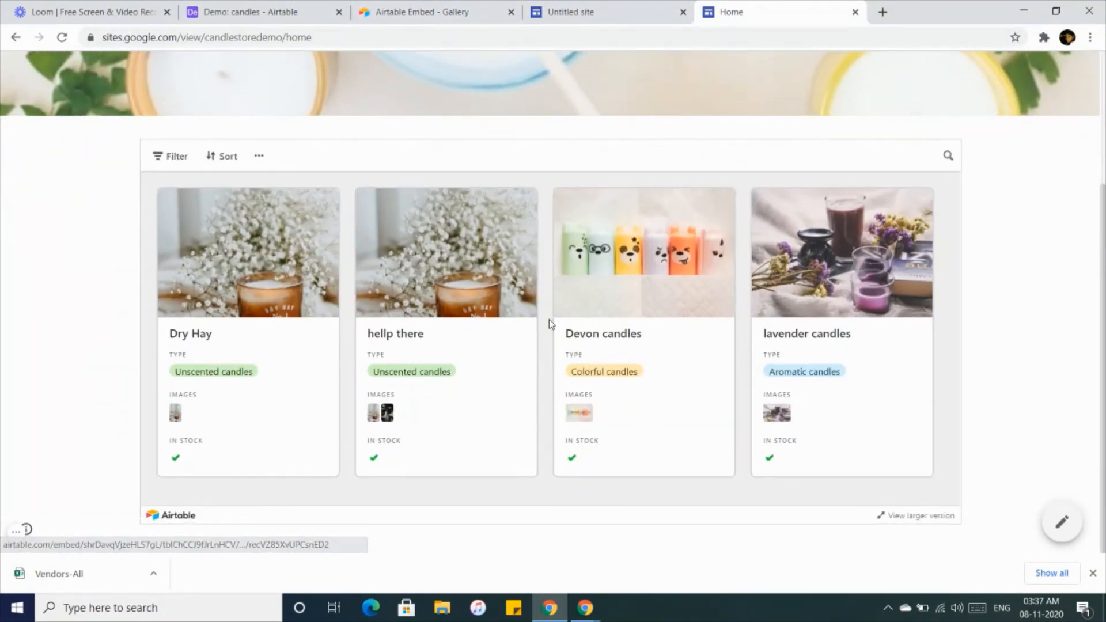
scroll(447, 118, up, 3)
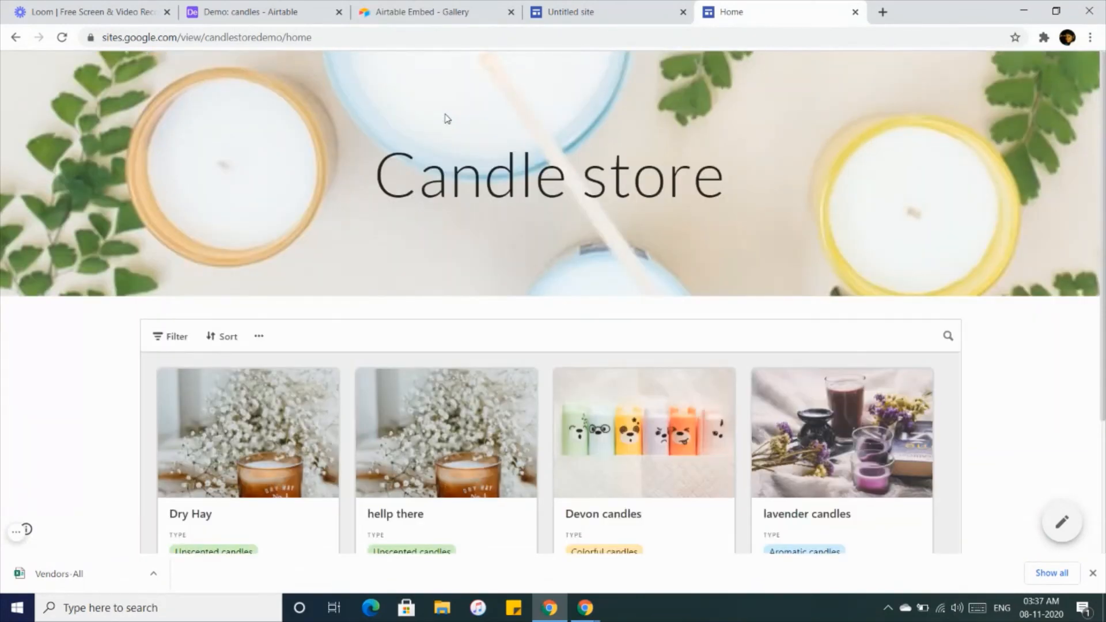
scroll(447, 119, down, 2)
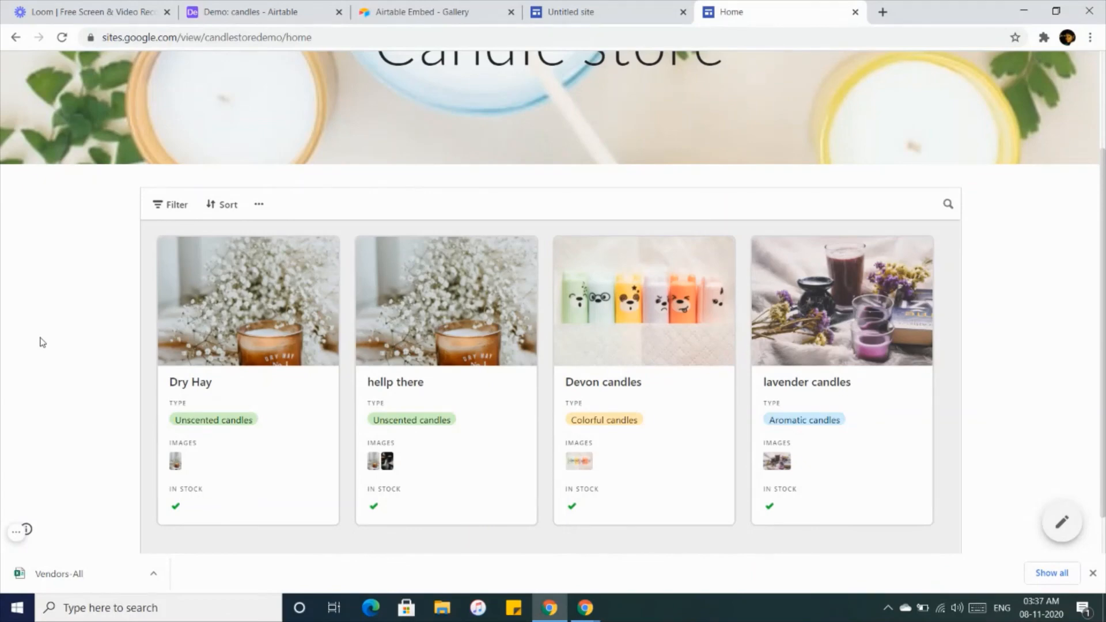
scroll(277, 240, up, 2)
scroll(276, 240, down, 3)
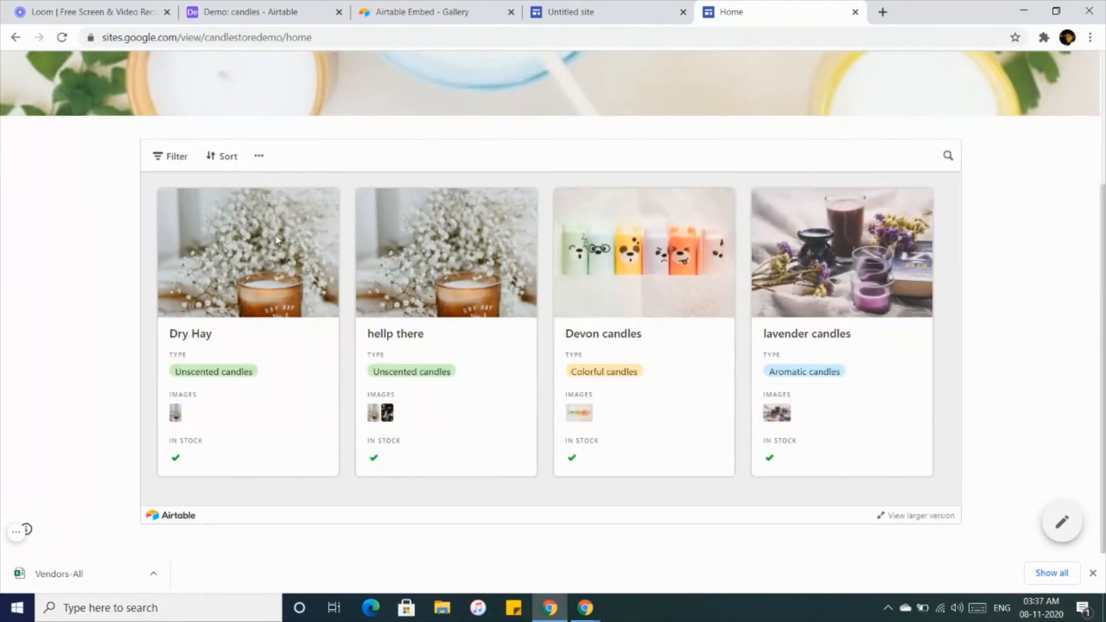
click(455, 247)
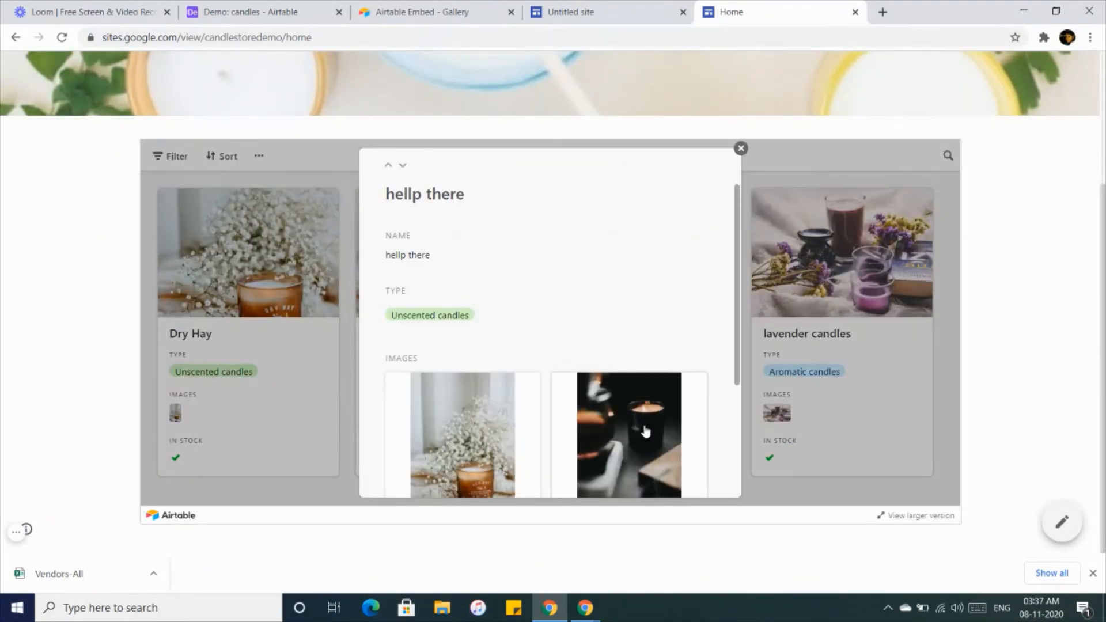
scroll(526, 456, down, 3)
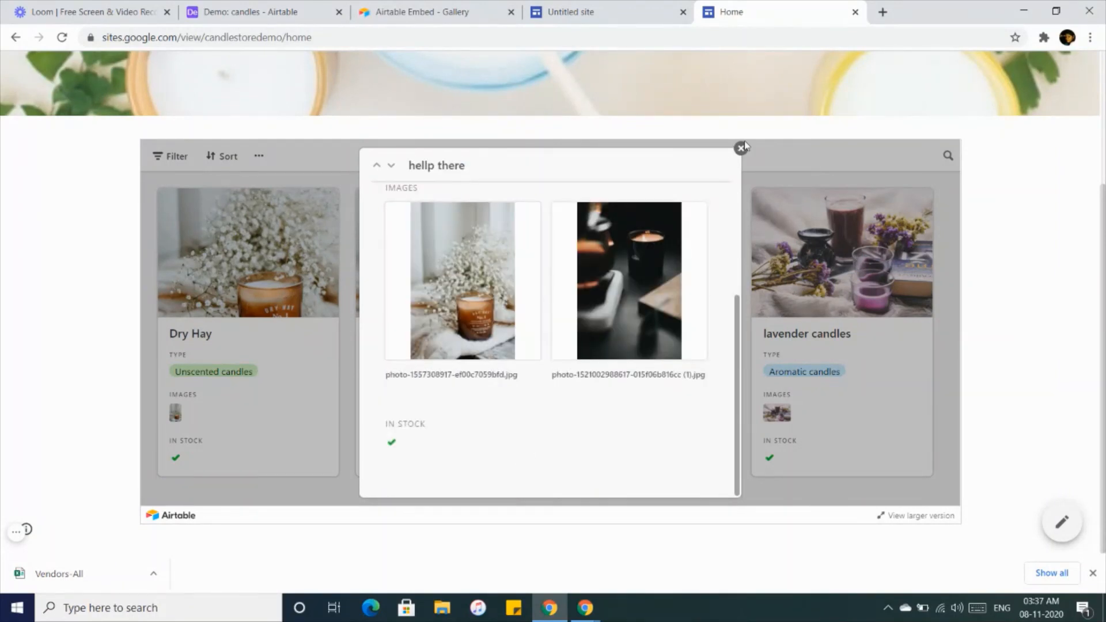
click(740, 148)
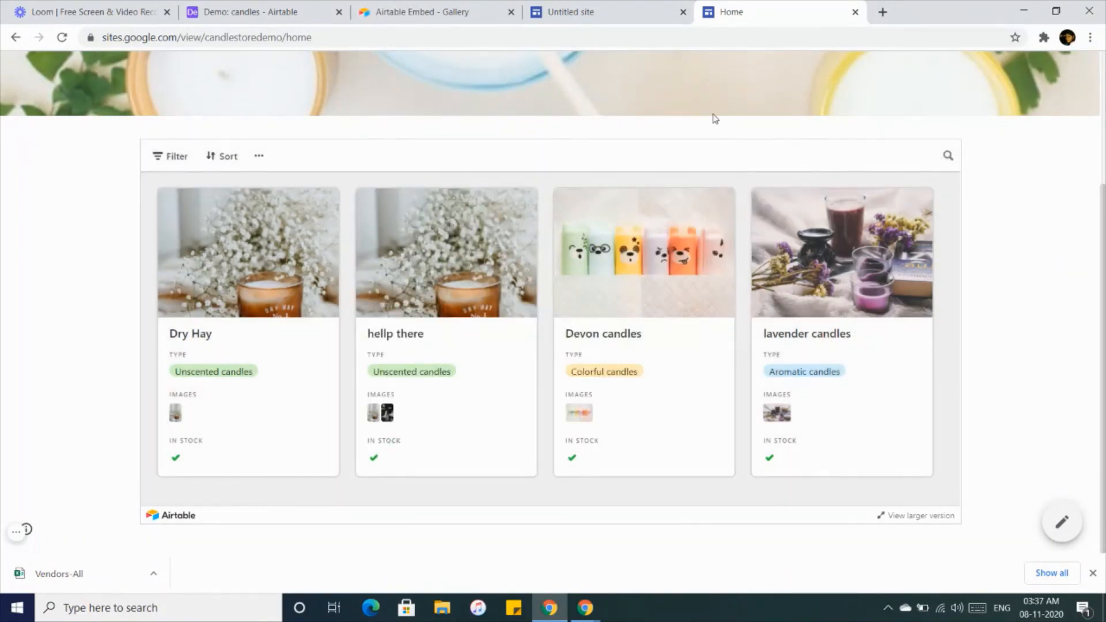